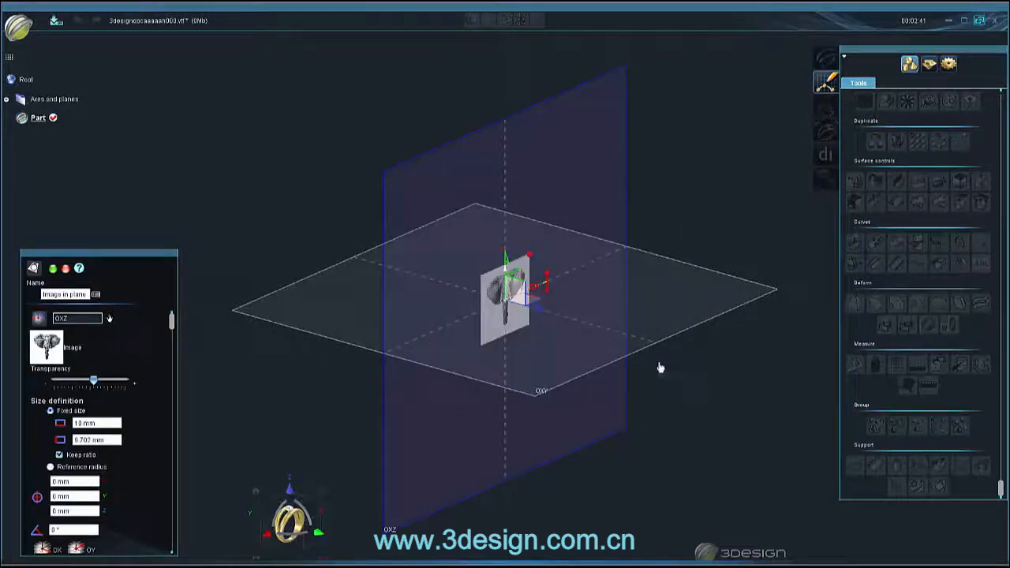
# Set the front elephant image's width to 15 mm, adjust its transparency, and validate it on the OXZ plane.
pyautogui.moveTo(576, 215); pyautogui.dragTo(573, 215)
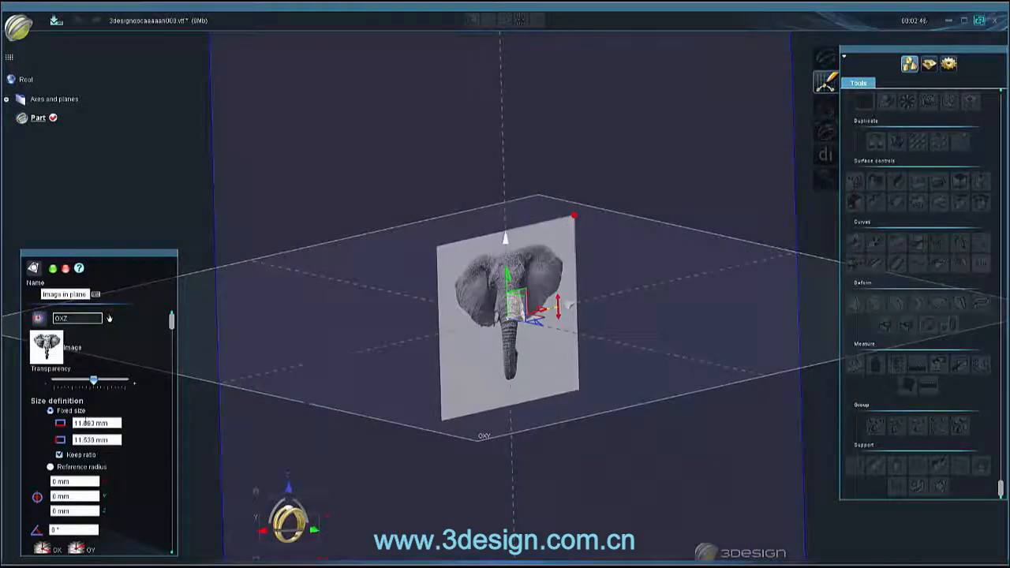
pyautogui.write('5')
pyautogui.press('Tab')
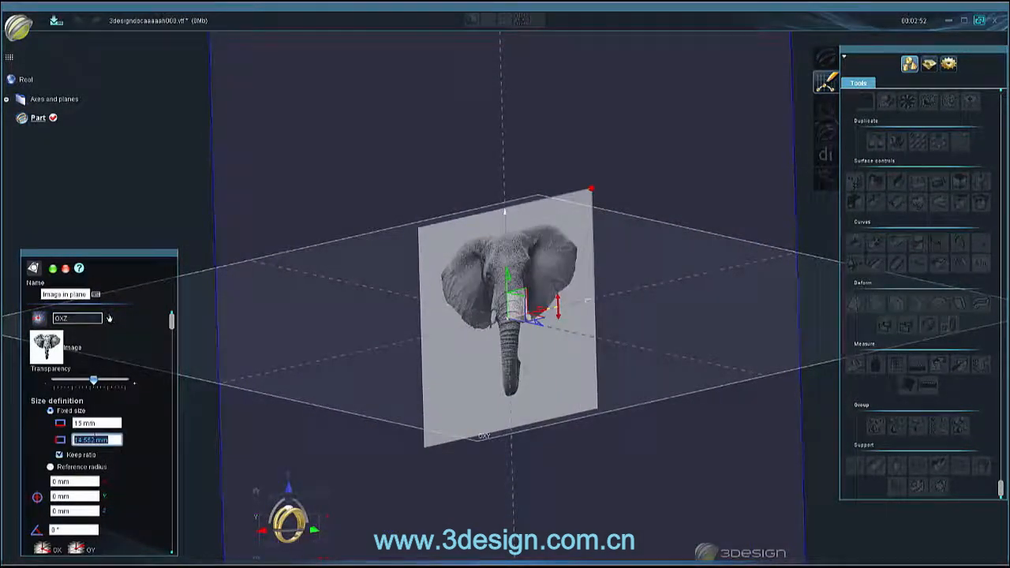
pyautogui.moveTo(93, 380); pyautogui.dragTo(104, 382)
pyautogui.click(53, 269)
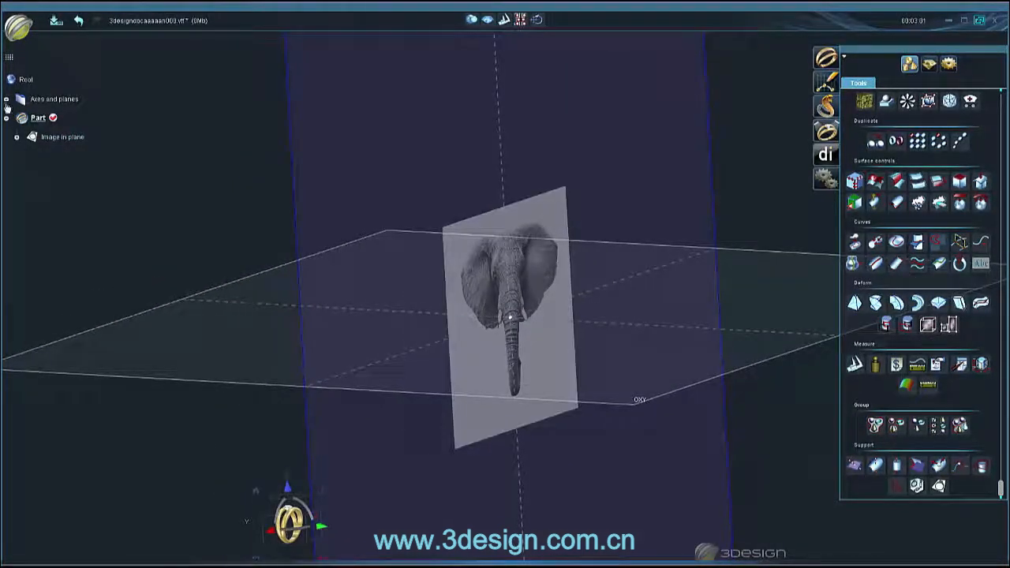
# Create a second image in plane on OYZ and load Elephant side.jpg into it.
pyautogui.click(6, 99)
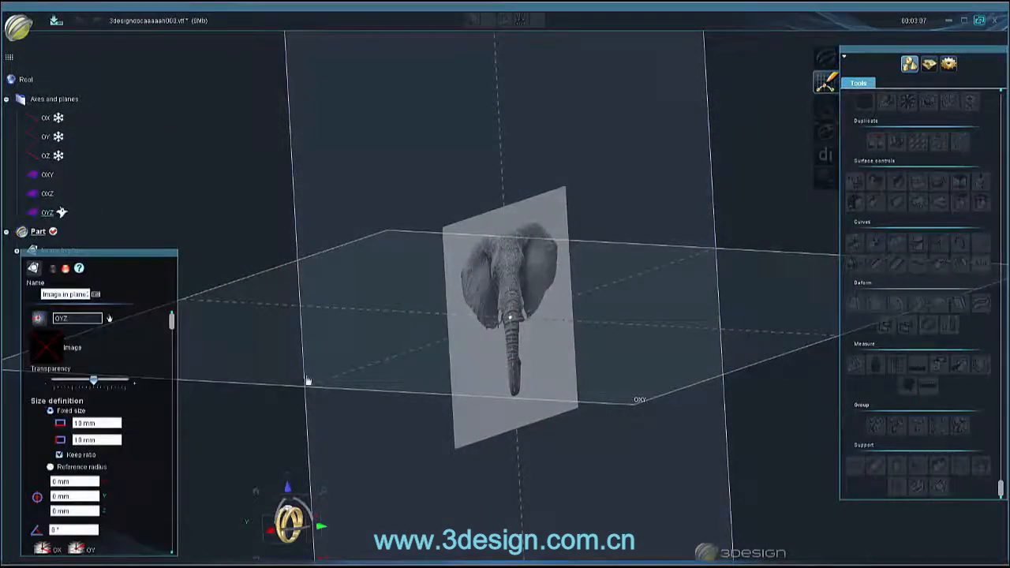
pyautogui.click(55, 348)
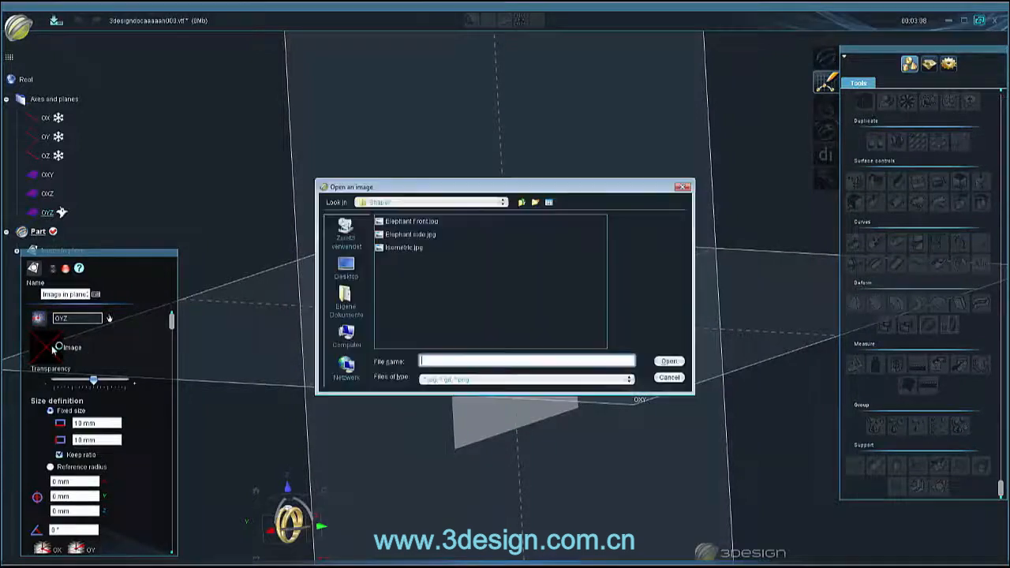
pyautogui.click(404, 235)
pyautogui.click(668, 360)
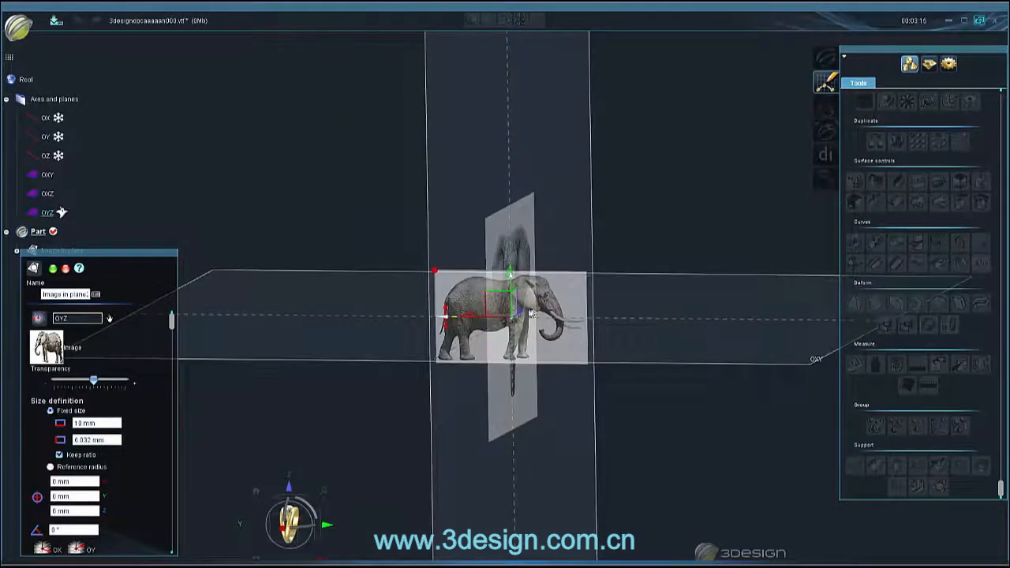
# Enlarge the side image to about 23 mm wide and move it so its head lines up with the front image.
pyautogui.moveTo(531, 314); pyautogui.dragTo(520, 312)
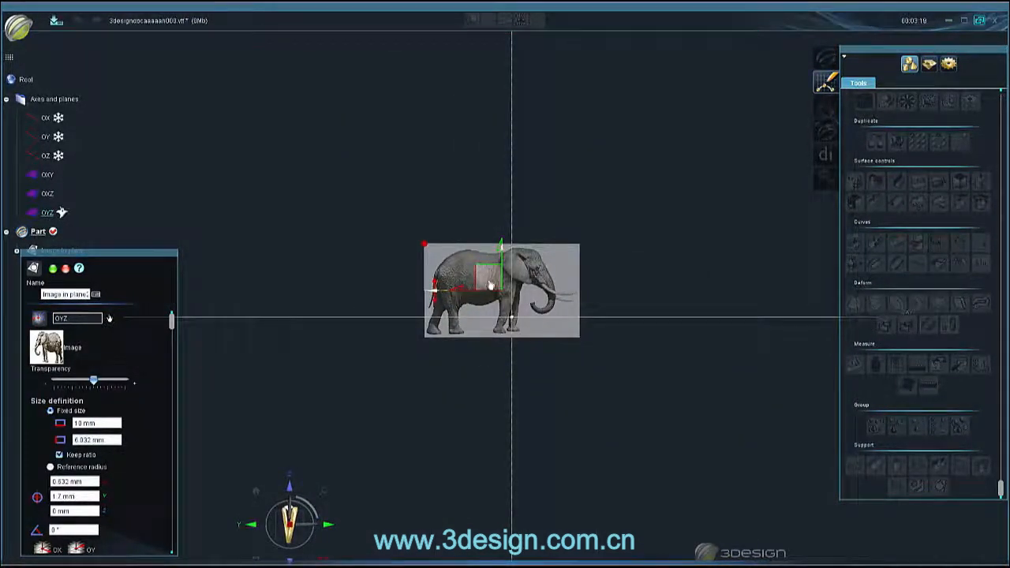
pyautogui.moveTo(489, 278); pyautogui.dragTo(471, 268)
pyautogui.moveTo(406, 233); pyautogui.dragTo(313, 178)
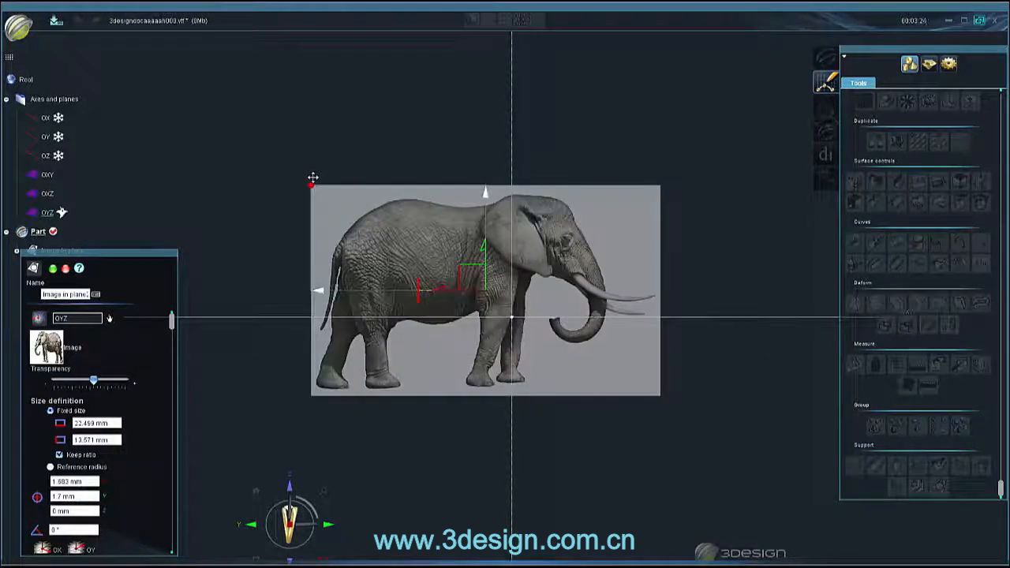
pyautogui.moveTo(472, 283); pyautogui.dragTo(455, 292)
pyautogui.moveTo(455, 292); pyautogui.dragTo(387, 304, button='middle')
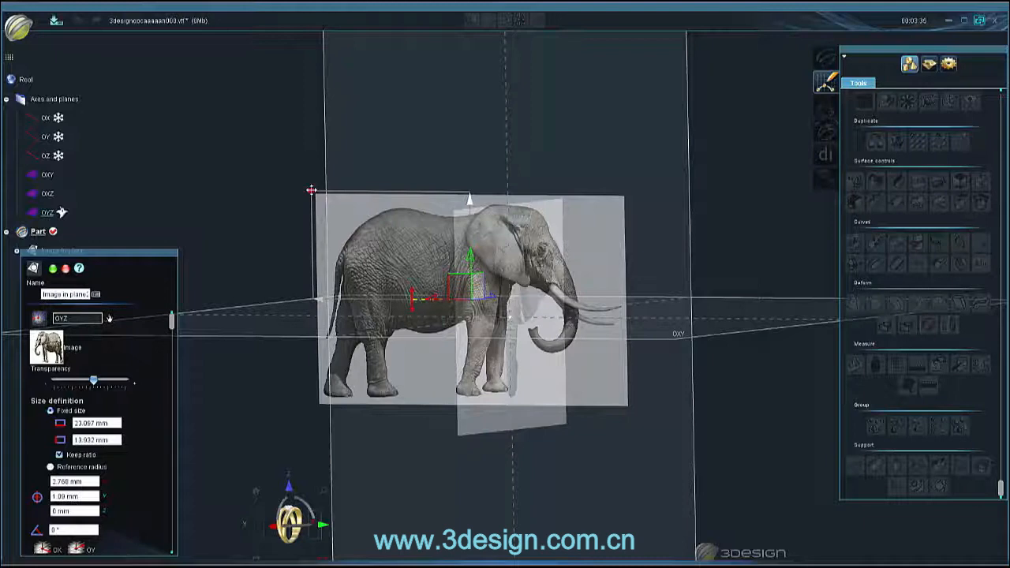
pyautogui.moveTo(311, 190); pyautogui.dragTo(311, 191)
# Set the side image's width to 25 mm, shift it vertically to match the front image, and validate it.
pyautogui.write('25')
pyautogui.press('Tab')
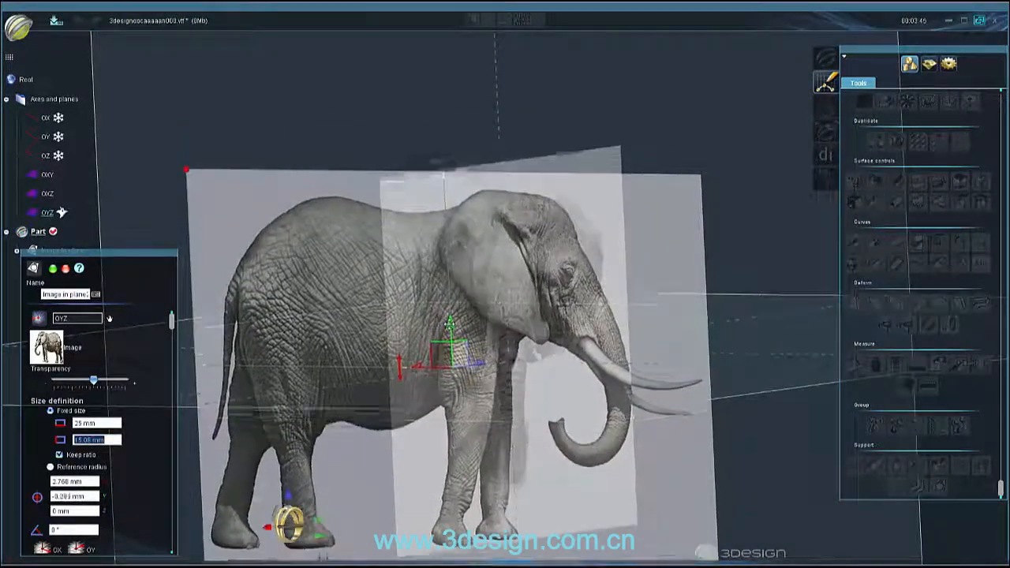
pyautogui.moveTo(449, 319); pyautogui.dragTo(449, 333)
pyautogui.moveTo(449, 335); pyautogui.dragTo(505, 345, button='middle')
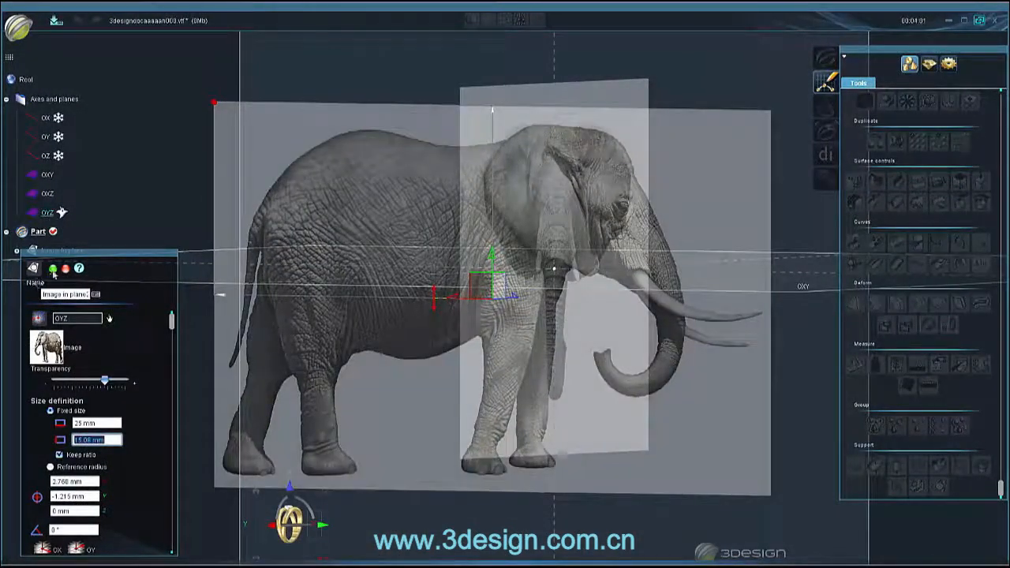
pyautogui.click(53, 270)
# Collapse the axes and planes group and load Isometric.jpg into a third image in plane.
pyautogui.moveTo(513, 284); pyautogui.dragTo(498, 298, button='middle')
pyautogui.scroll(-4, 252, 308)
pyautogui.click(6, 98)
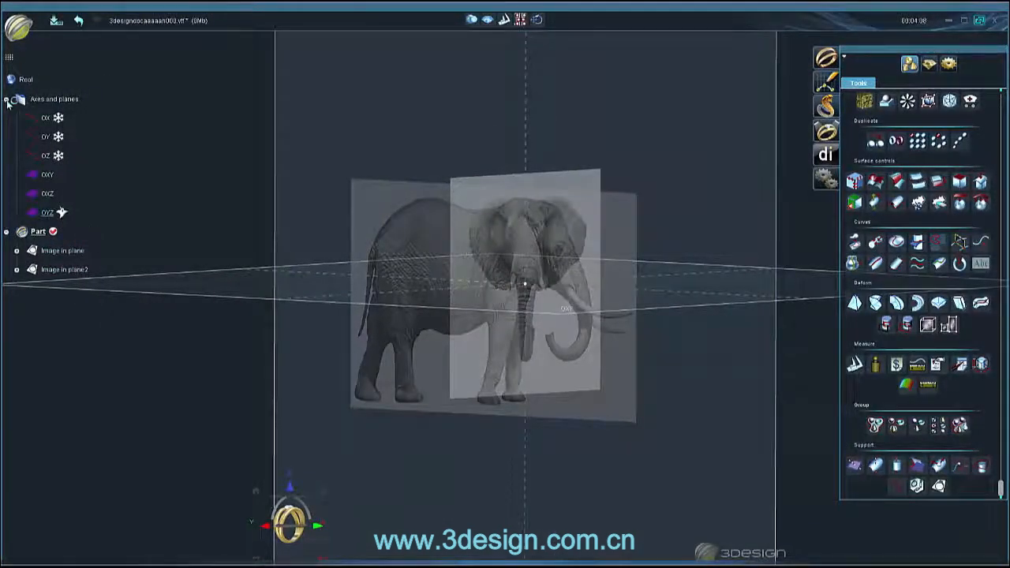
pyautogui.click(938, 486)
pyautogui.click(74, 341)
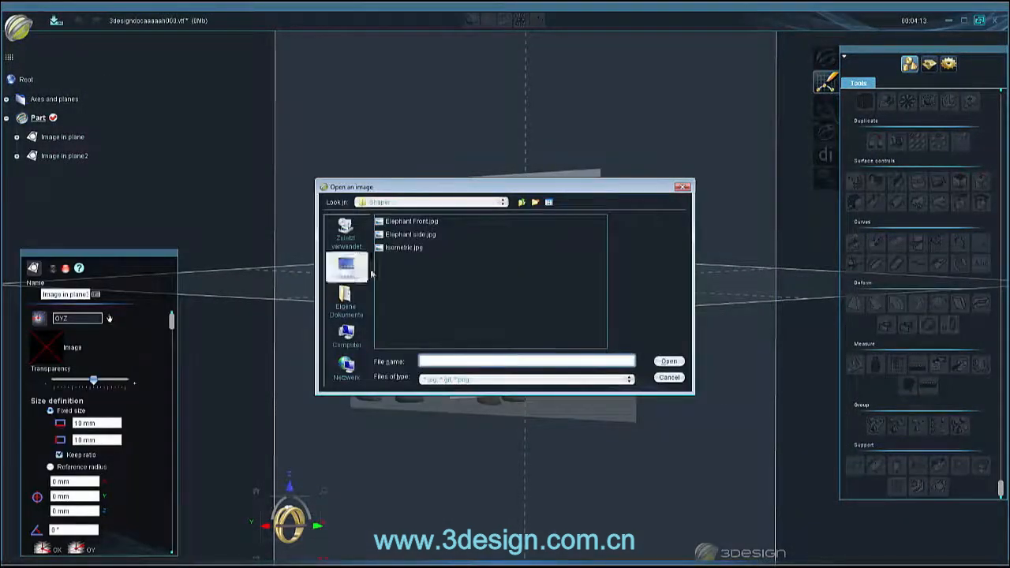
pyautogui.doubleClick(403, 247)
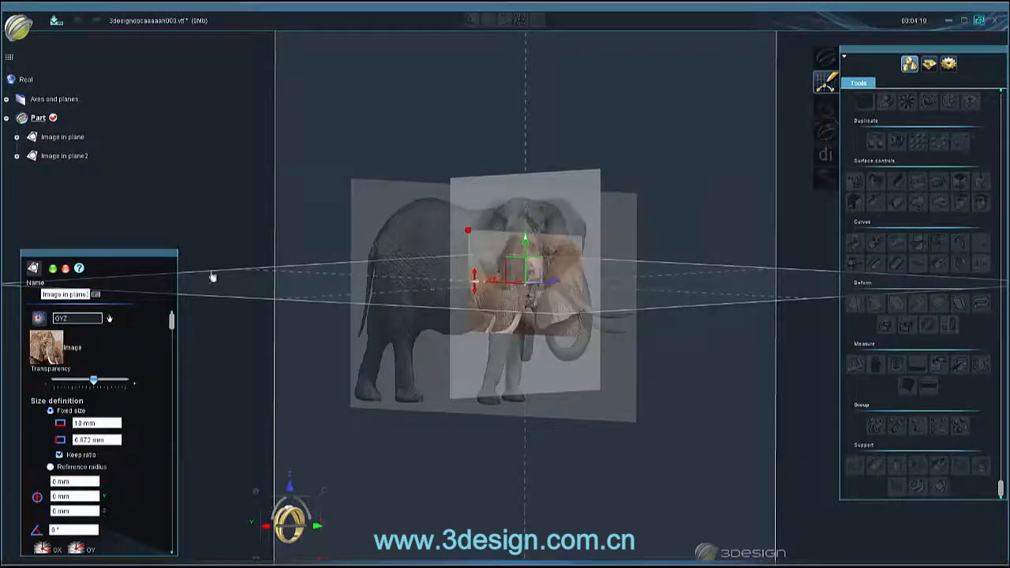
# Put the isometric image on the OXZ plane, enlarge it to about 17 mm wide above and beside the front image, and validate.
pyautogui.click(301, 523)
pyautogui.click(642, 214)
pyautogui.moveTo(474, 285); pyautogui.dragTo(288, 142)
pyautogui.moveTo(354, 89); pyautogui.dragTo(134, 241)
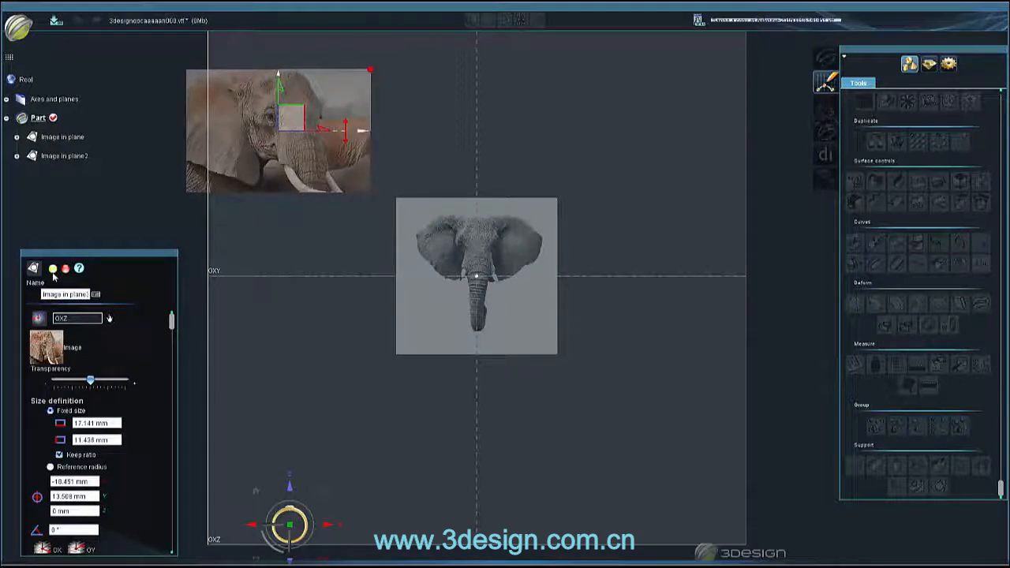
pyautogui.moveTo(346, 265); pyautogui.dragTo(331, 284, button='middle')
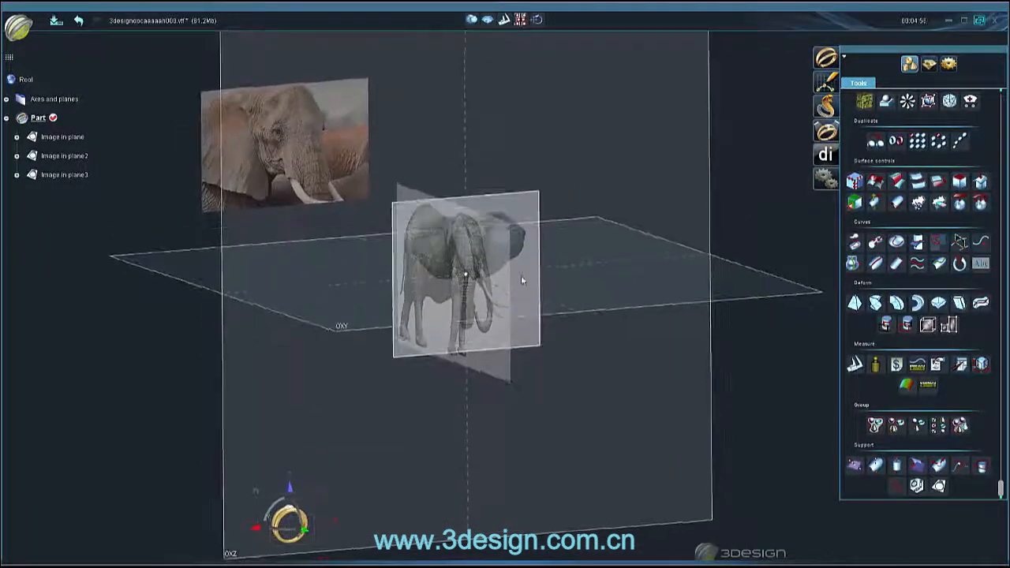
pyautogui.rightClick(65, 137)
pyautogui.click(105, 277)
pyautogui.write('Elephant front')
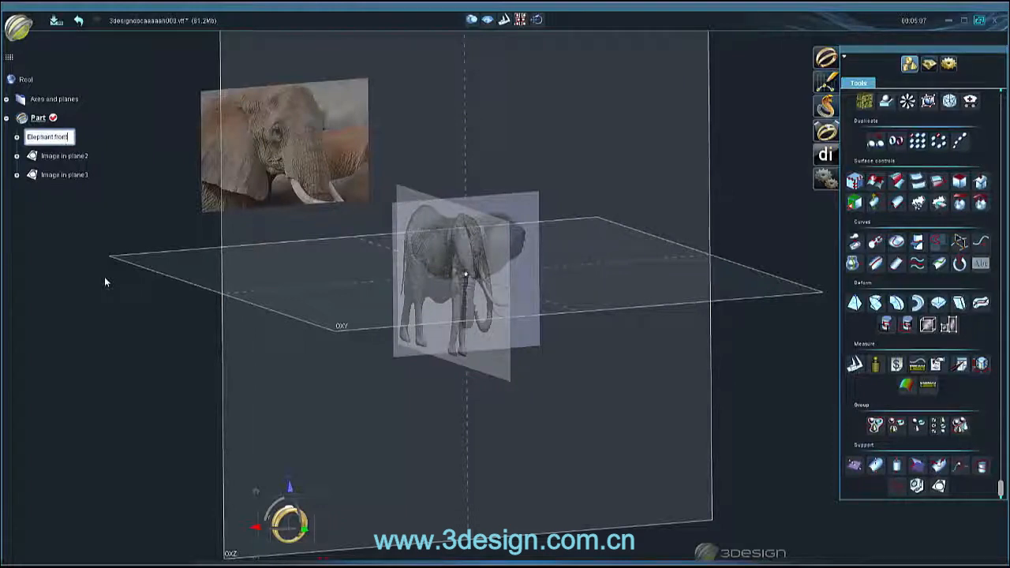
pyautogui.press('Escape')
# Rename the first image in plane as "Elephant front".
pyautogui.rightClick(71, 139)
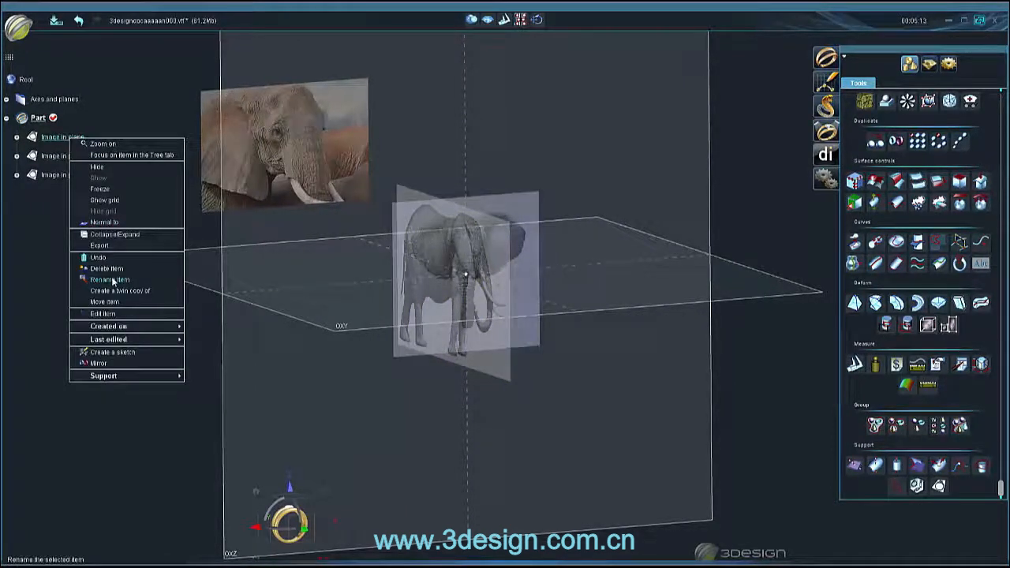
pyautogui.click(112, 281)
pyautogui.write('Elephant f')
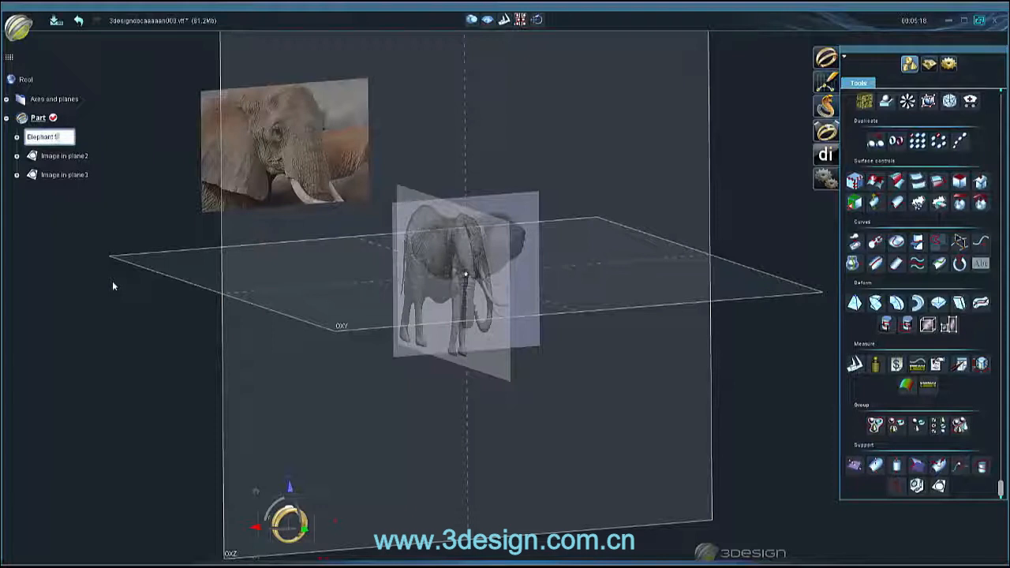
pyautogui.write('ront')
pyautogui.press('Return')
# Rename the second image in plane as "Elephant side" and the third as "Elephant iso.".
pyautogui.rightClick(59, 155)
pyautogui.click(108, 305)
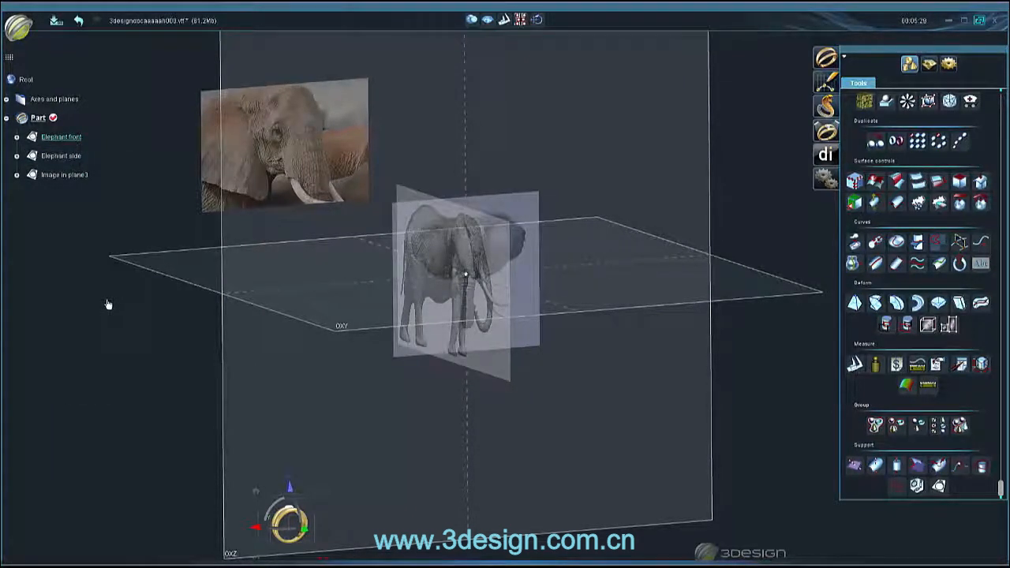
pyautogui.rightClick(67, 174)
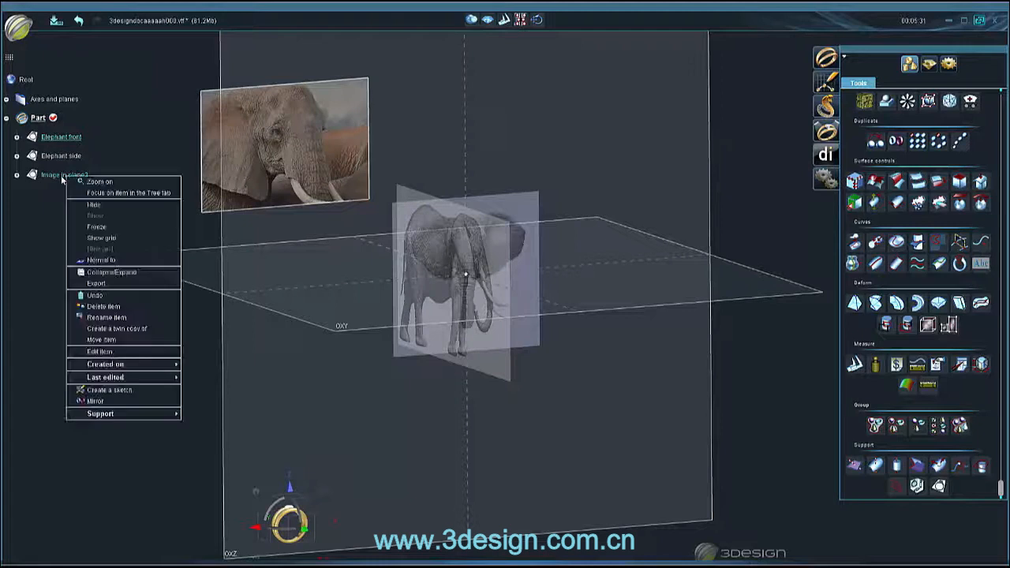
pyautogui.click(112, 318)
pyautogui.write('Elephant iso')
pyautogui.press('Return')
# Start a shape modeling and create a 4 mm box with 4 subdivisions per direction, referenced to the Elephant front plane.
pyautogui.moveTo(328, 356); pyautogui.dragTo(313, 290, button='middle')
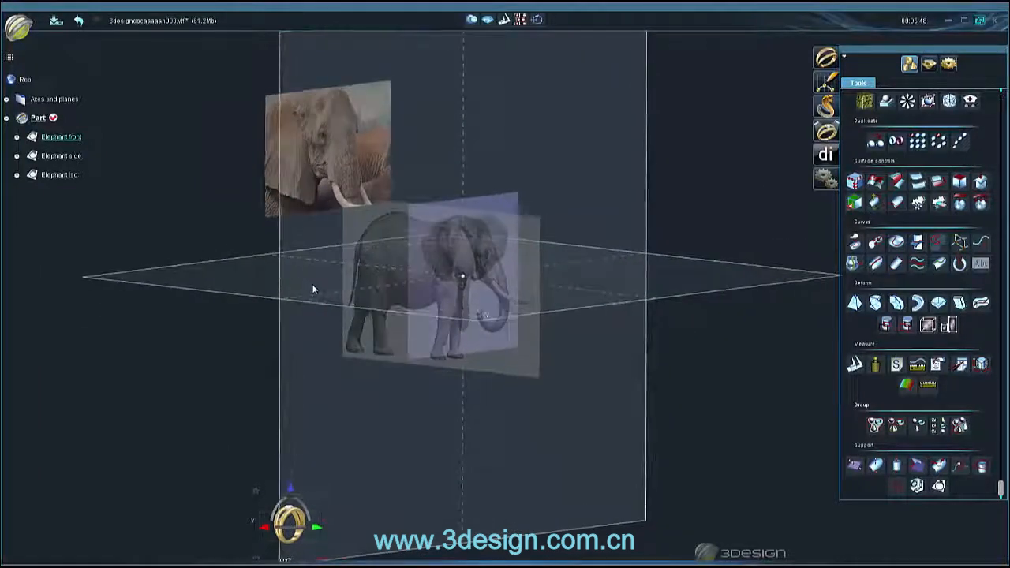
pyautogui.click(825, 108)
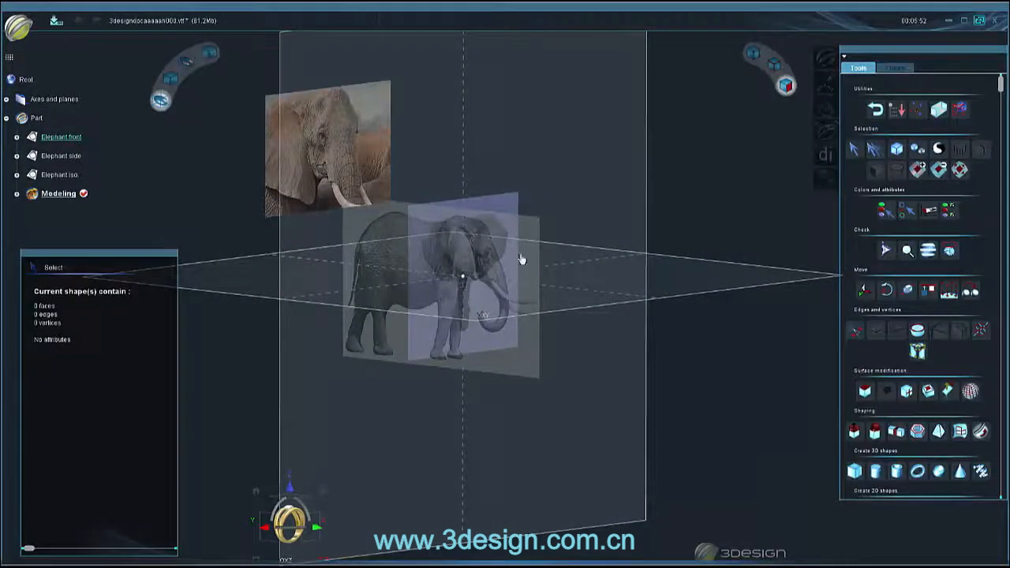
pyautogui.click(855, 471)
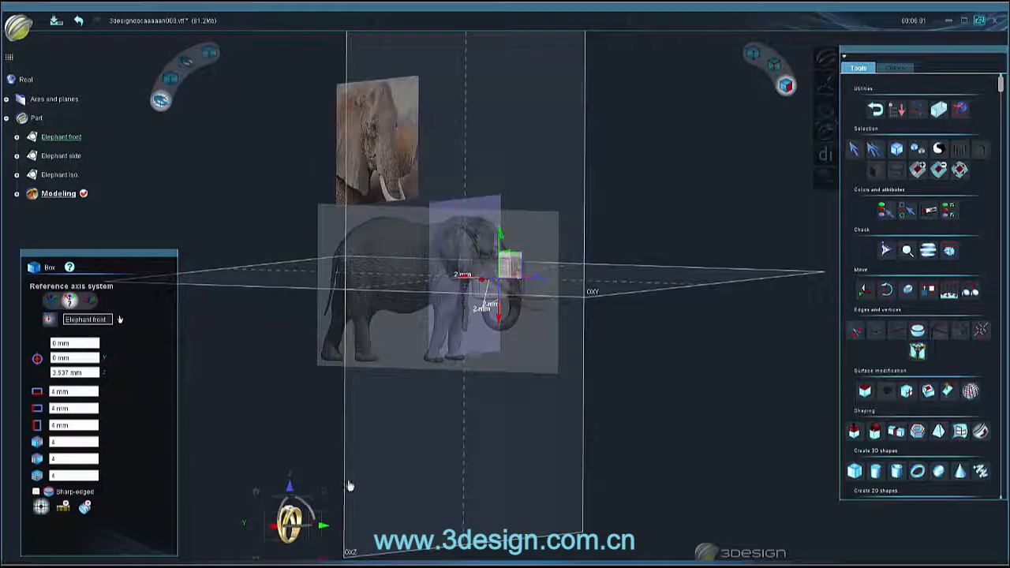
pyautogui.scroll(5, 485, 260)
pyautogui.moveTo(558, 284); pyautogui.dragTo(512, 209)
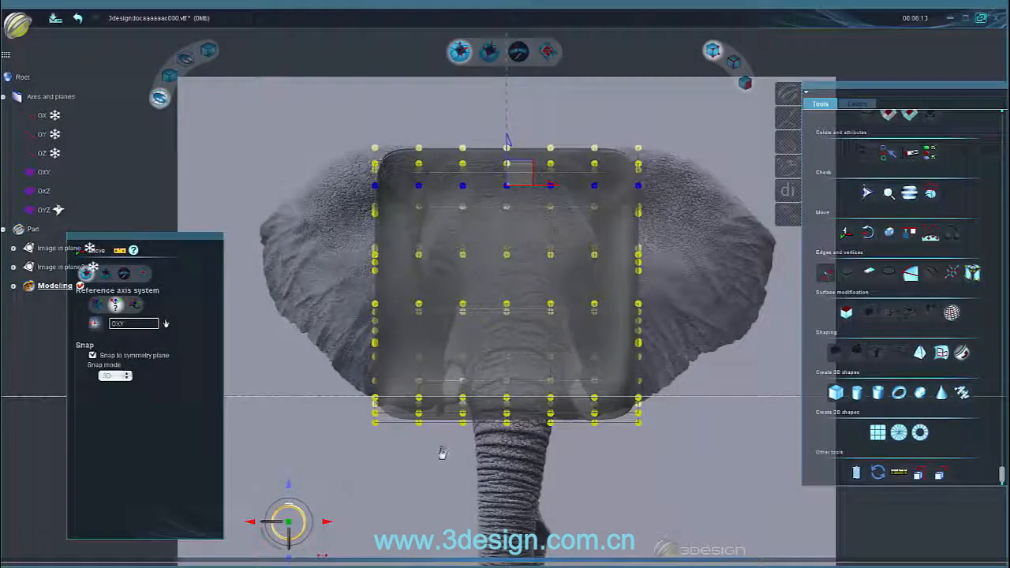
# Move control points in the box's lower left half to follow the trunk and cheek contours of the front image.
pyautogui.click(474, 363)
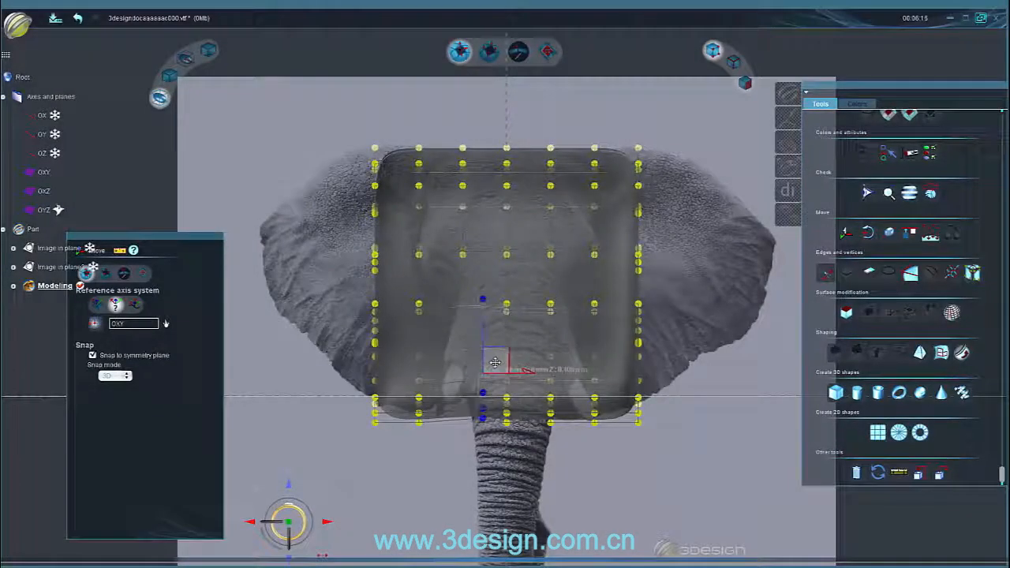
pyautogui.click(463, 253)
pyautogui.moveTo(454, 218); pyautogui.dragTo(461, 271)
pyautogui.moveTo(404, 444); pyautogui.dragTo(436, 347)
pyautogui.moveTo(432, 384); pyautogui.dragTo(487, 360)
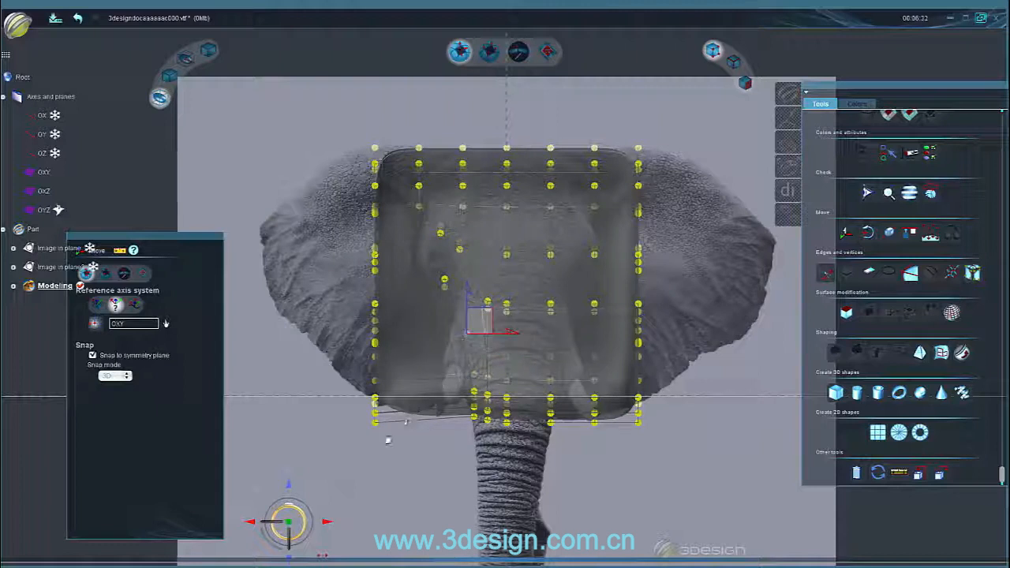
pyautogui.moveTo(393, 374); pyautogui.dragTo(390, 363)
pyautogui.moveTo(389, 392); pyautogui.dragTo(475, 362)
# Pull the control points on the box's left side and top inward to match the elephant's forehead and head outline.
pyautogui.moveTo(357, 363); pyautogui.dragTo(479, 232)
pyautogui.moveTo(454, 154); pyautogui.dragTo(478, 156)
pyautogui.moveTo(467, 263); pyautogui.dragTo(469, 265)
pyautogui.moveTo(463, 229); pyautogui.dragTo(482, 245)
pyautogui.moveTo(358, 136); pyautogui.dragTo(393, 224)
pyautogui.moveTo(388, 171); pyautogui.dragTo(414, 201)
pyautogui.moveTo(474, 210); pyautogui.dragTo(474, 209)
pyautogui.moveTo(456, 150); pyautogui.dragTo(470, 154)
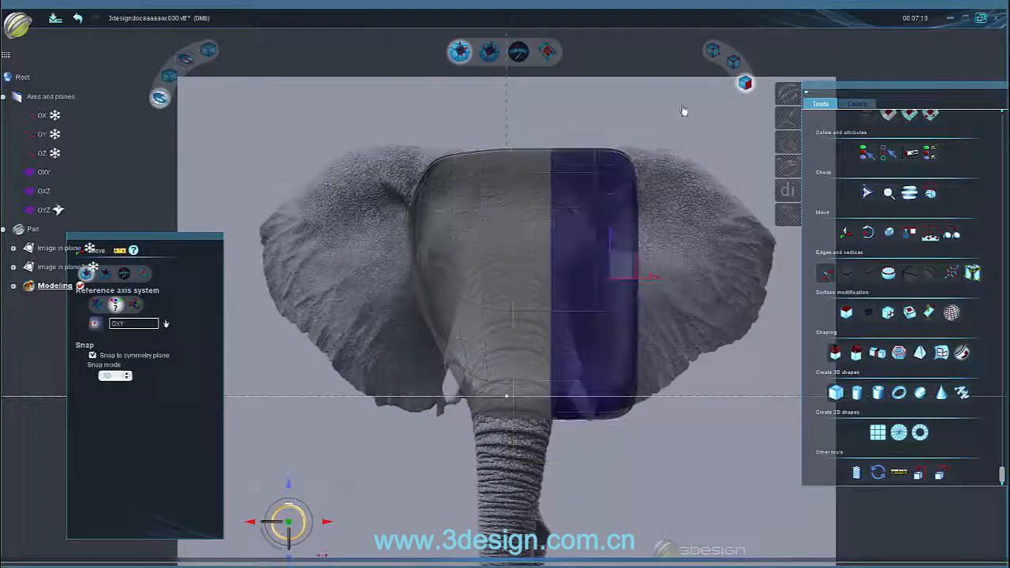
# Select all faces right of the vertical symmetry plane and delete them, leaving the left half of the head.
pyautogui.moveTo(513, 426); pyautogui.dragTo(699, 95)
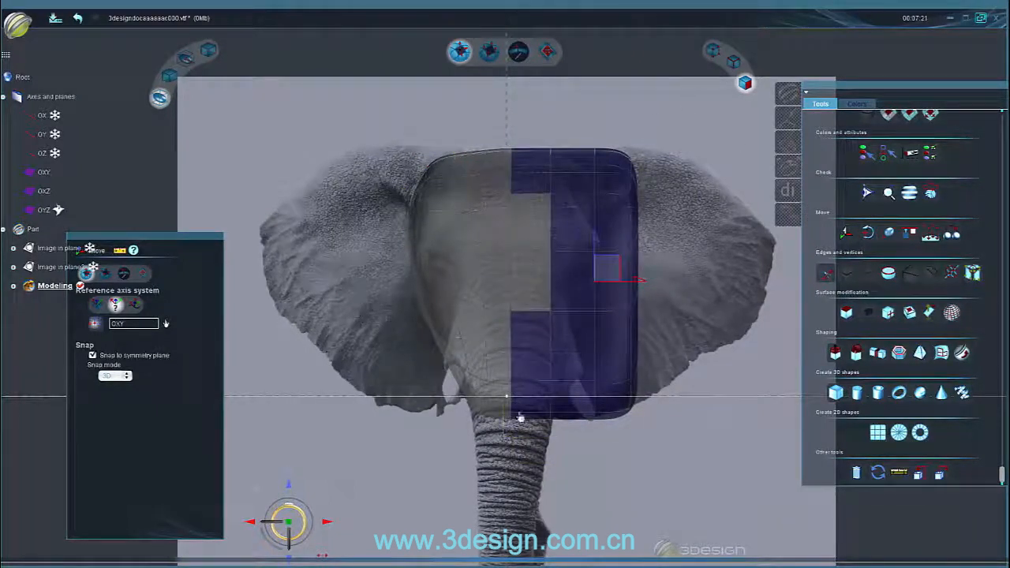
pyautogui.moveTo(596, 400); pyautogui.dragTo(549, 378, button='middle')
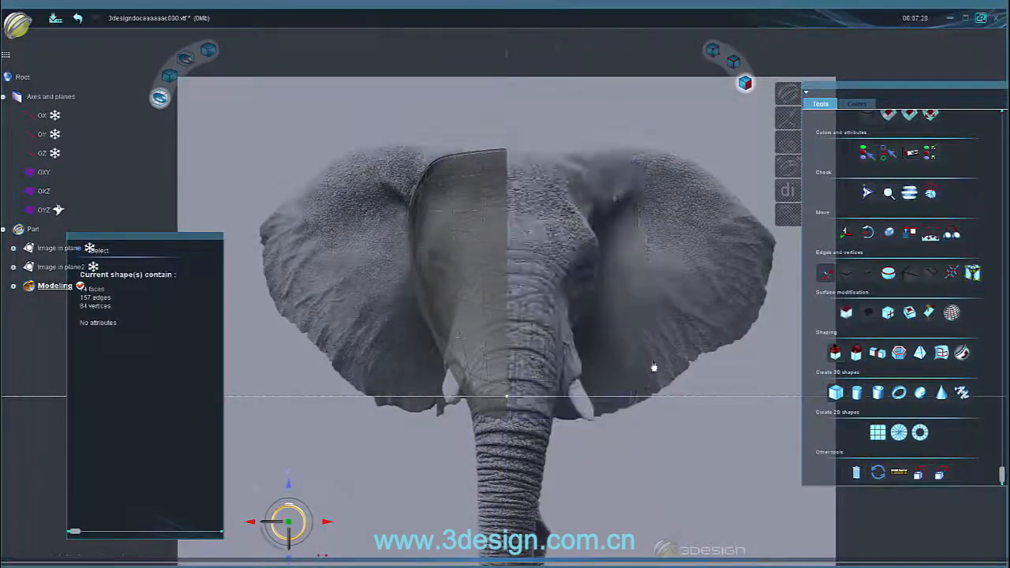
# Choose a reflection display to inspect the half-head surface for geometric defects.
pyautogui.moveTo(289, 524); pyautogui.dragTo(335, 532, button='middle')
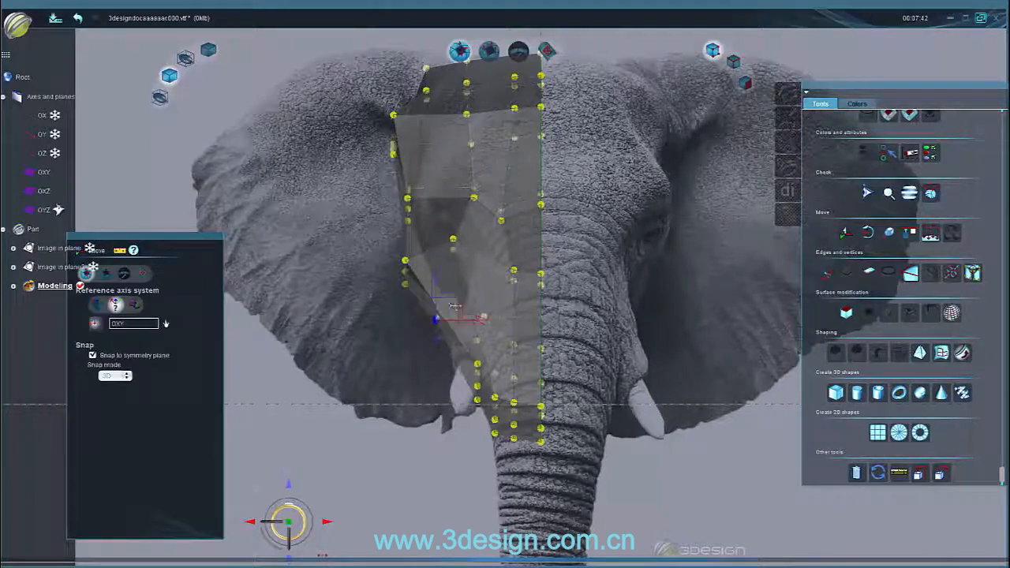
pyautogui.moveTo(481, 264); pyautogui.dragTo(608, 394, button='middle')
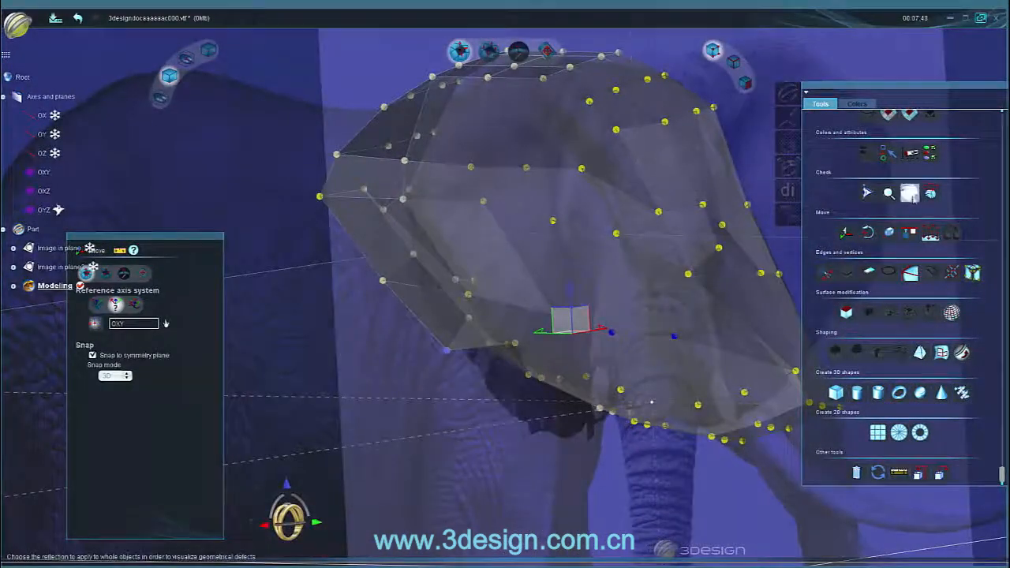
pyautogui.click(909, 193)
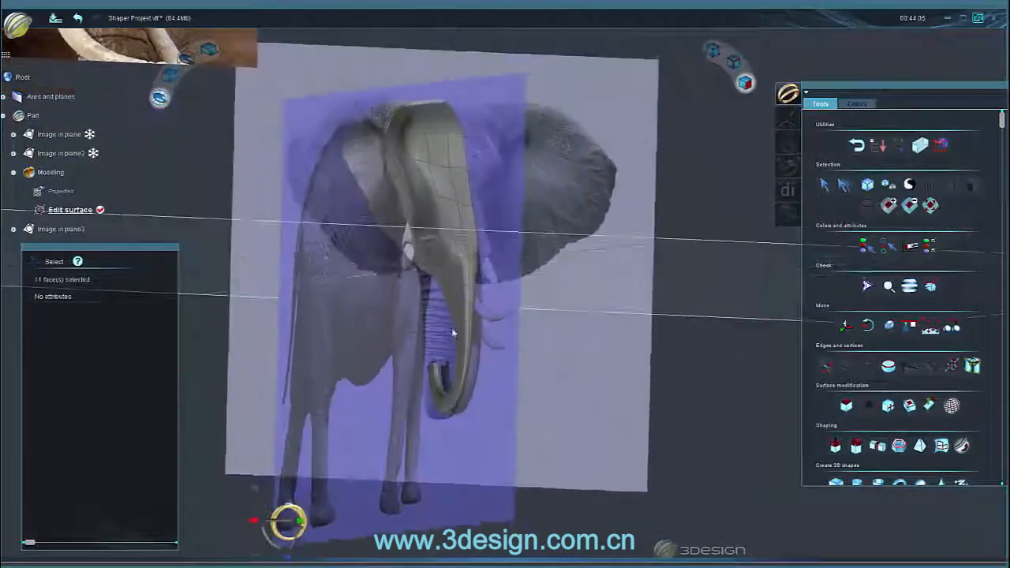
# Move the selected small face on the side of the head, near the trunk base, slightly downward.
pyautogui.scroll(5, 451, 327)
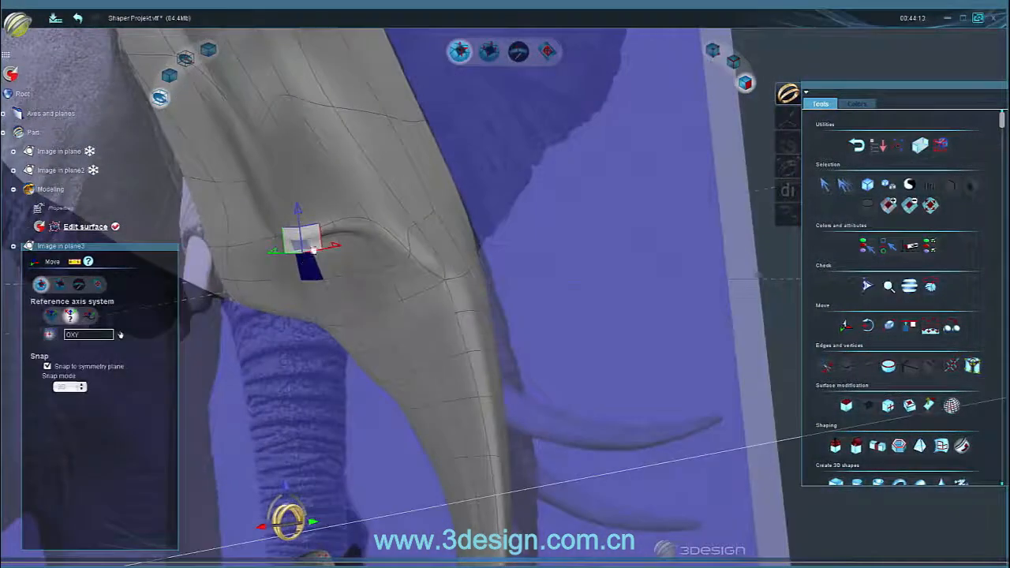
pyautogui.moveTo(314, 251); pyautogui.dragTo(315, 262)
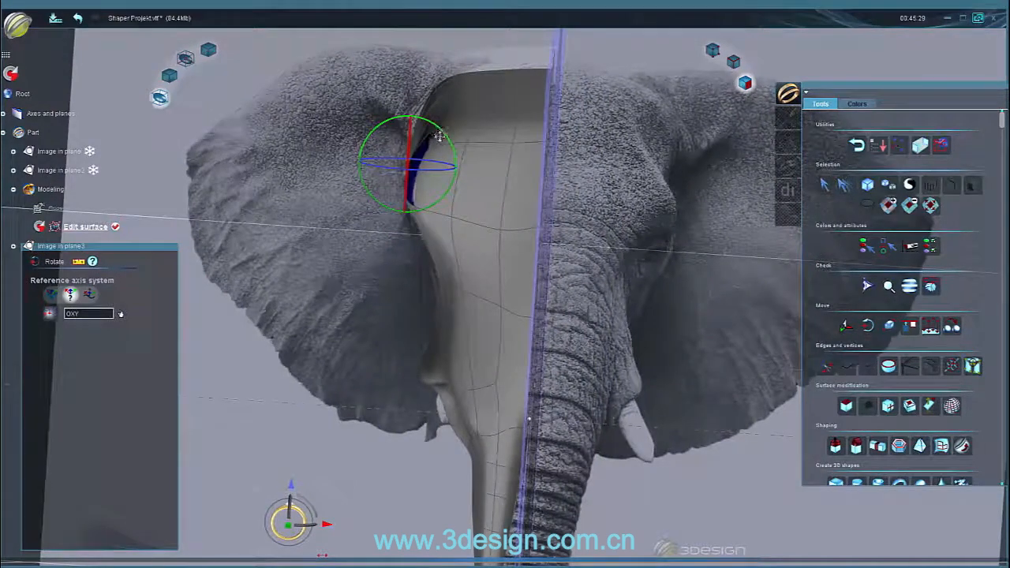
# Rotate and move the selected narrow face on the side of the head below the temple slightly outward and downward.
pyautogui.press('m')
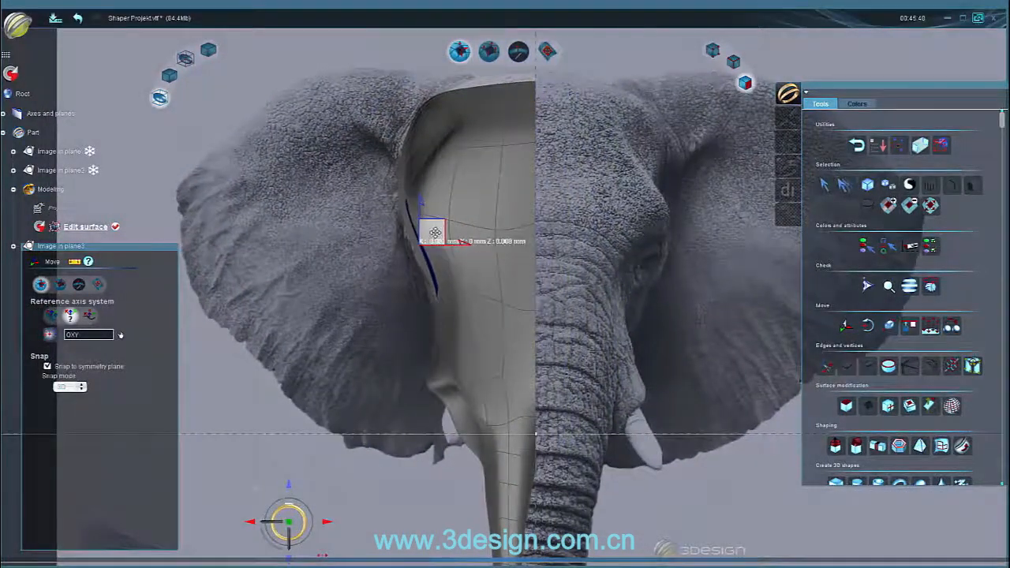
pyautogui.press('r')
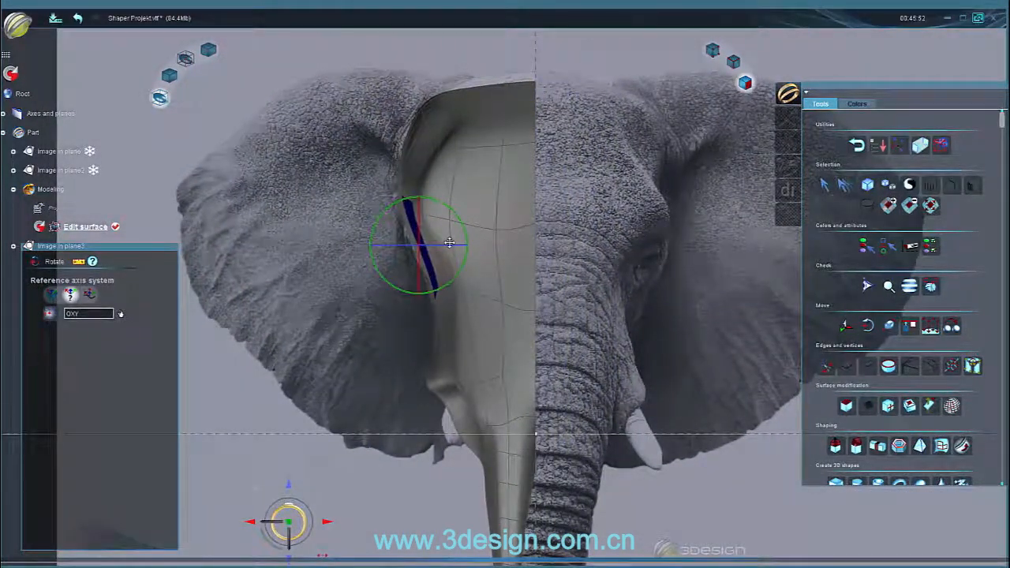
pyautogui.press('m')
pyautogui.moveTo(431, 237); pyautogui.dragTo(421, 236)
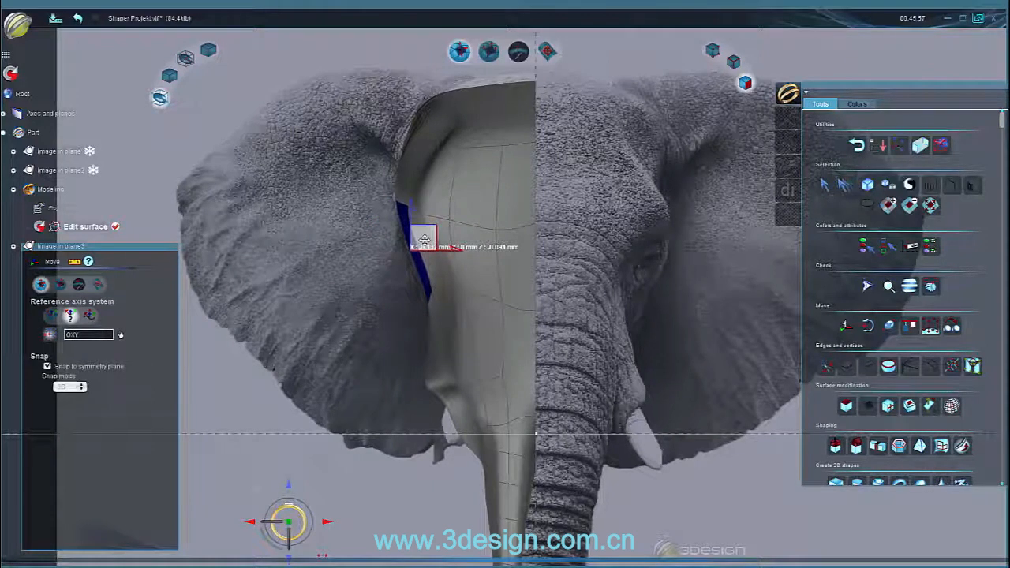
# Adjust the orientation of the narrow face just above the cheek bulge and move it slightly inward toward the trunk.
pyautogui.click(432, 361)
pyautogui.press('r')
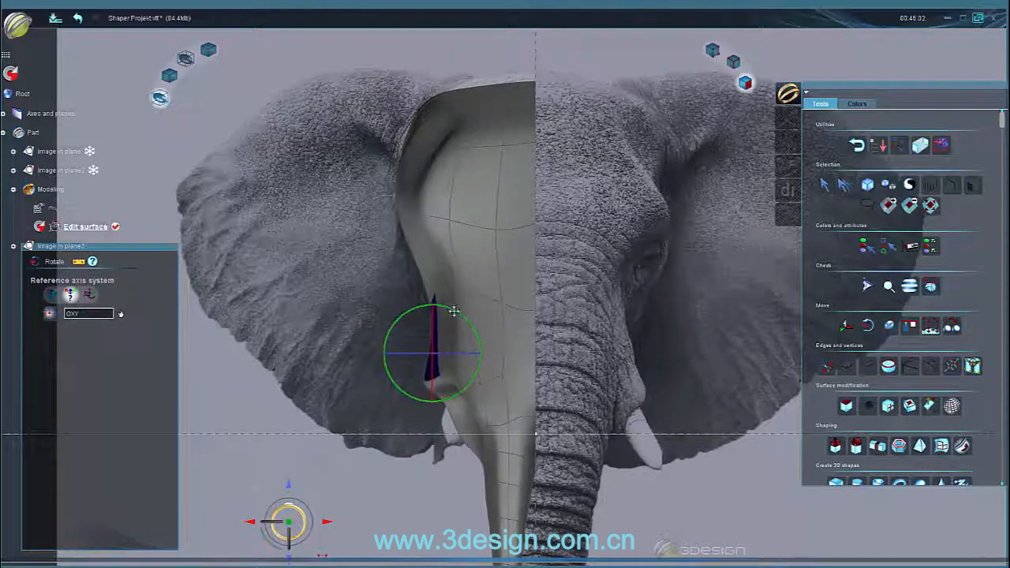
pyautogui.press('m')
pyautogui.moveTo(445, 342); pyautogui.dragTo(451, 336)
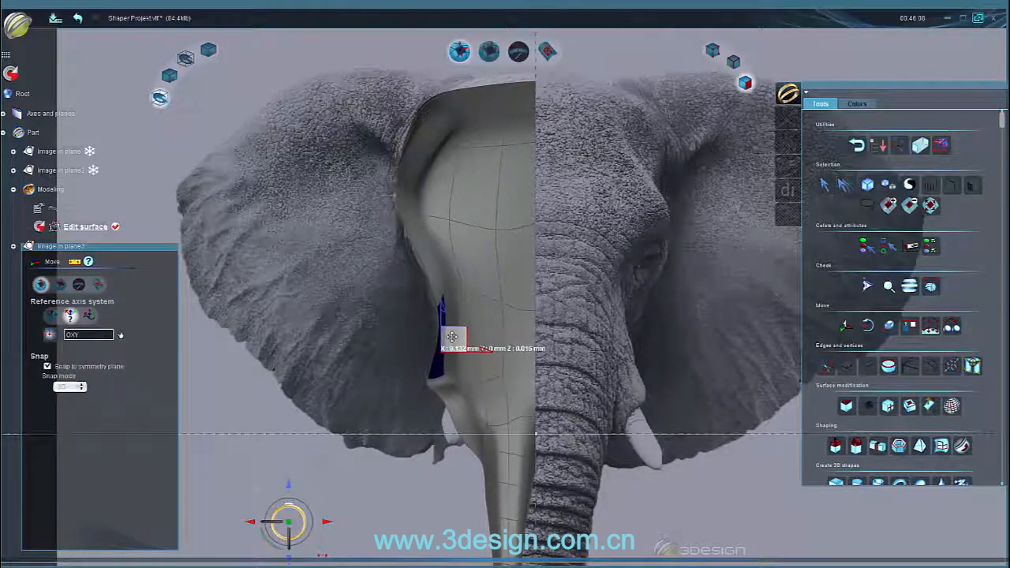
# Move the face on the upper side of the head near the temple slightly inward.
pyautogui.moveTo(443, 319); pyautogui.dragTo(414, 201, button='middle')
pyautogui.moveTo(415, 196); pyautogui.dragTo(427, 197)
pyautogui.moveTo(399, 164); pyautogui.dragTo(458, 283, button='middle')
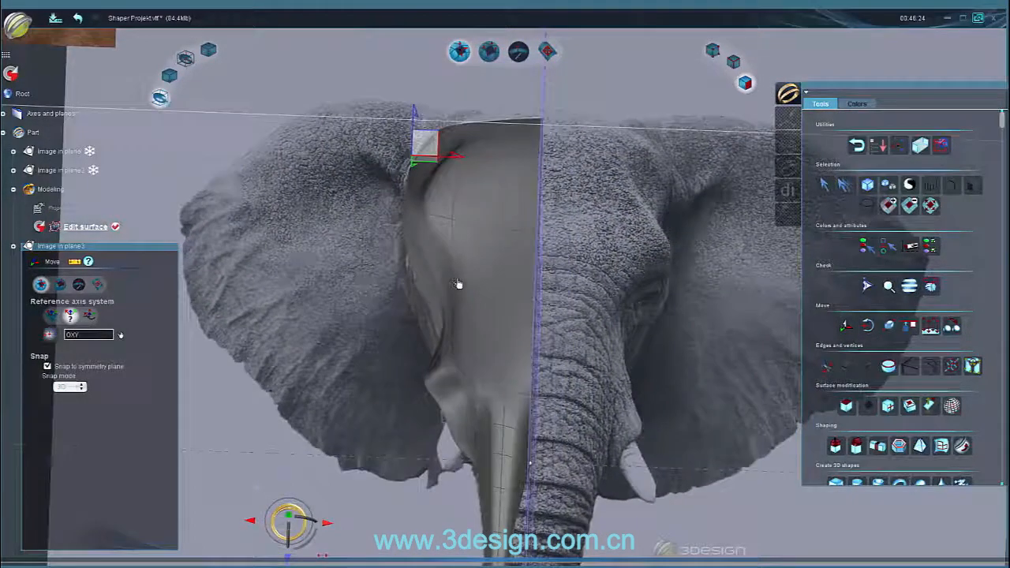
# Select the edge ring across the side of the head at eye height and split it with a new edge loop.
pyautogui.moveTo(460, 245); pyautogui.dragTo(563, 266, button='middle')
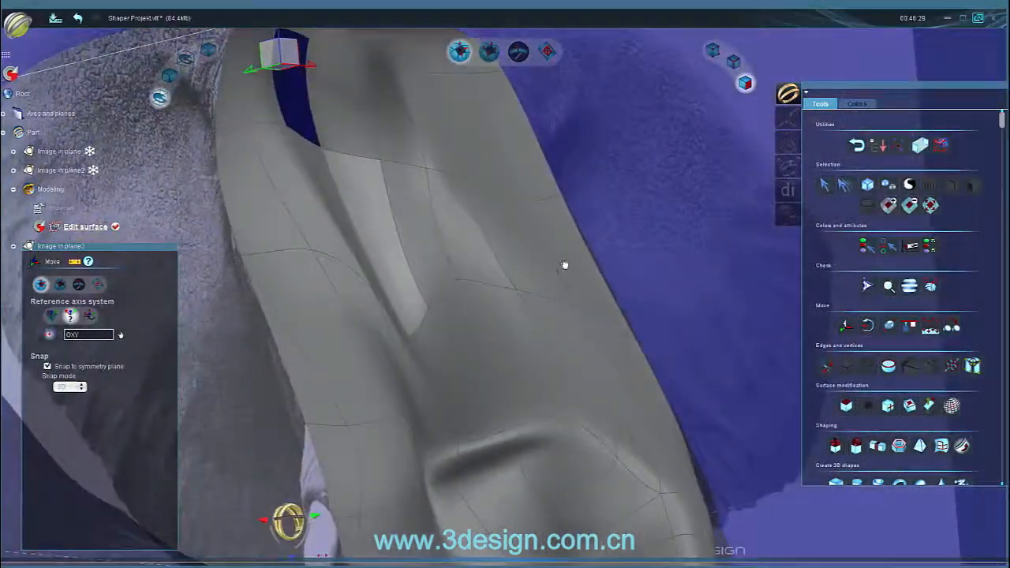
pyautogui.click(931, 185)
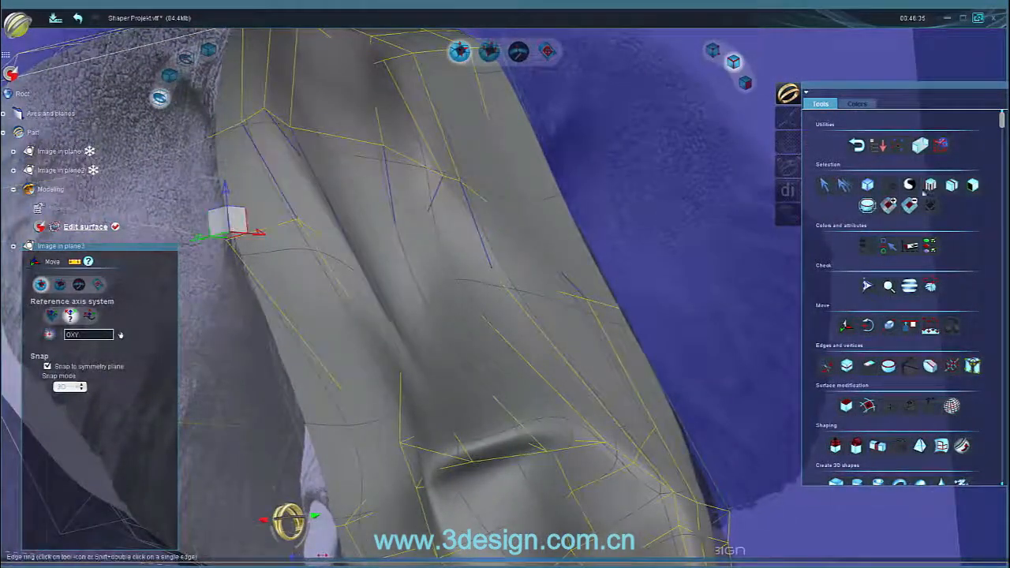
pyautogui.click(847, 365)
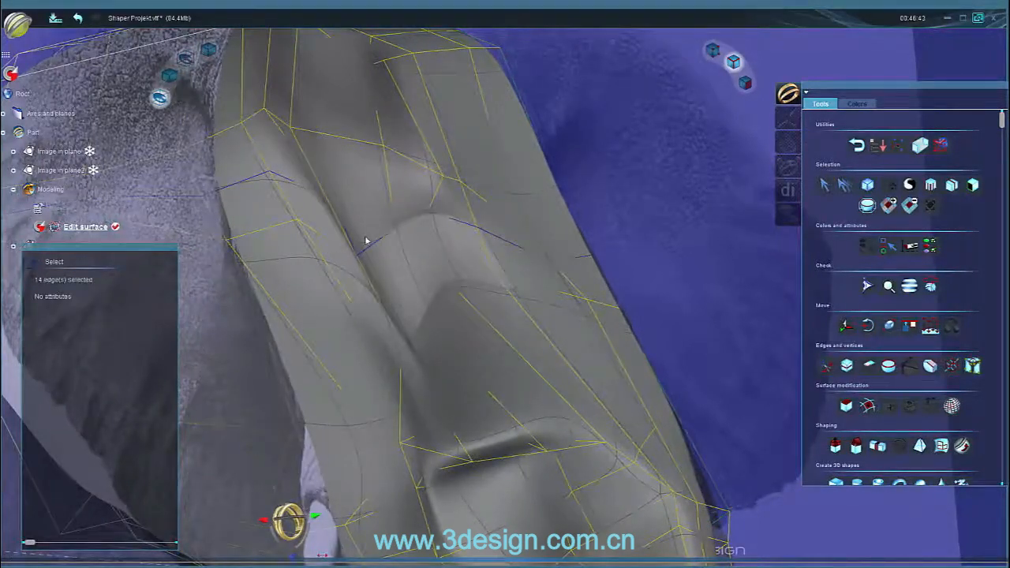
pyautogui.moveTo(365, 241); pyautogui.dragTo(398, 308, button='middle')
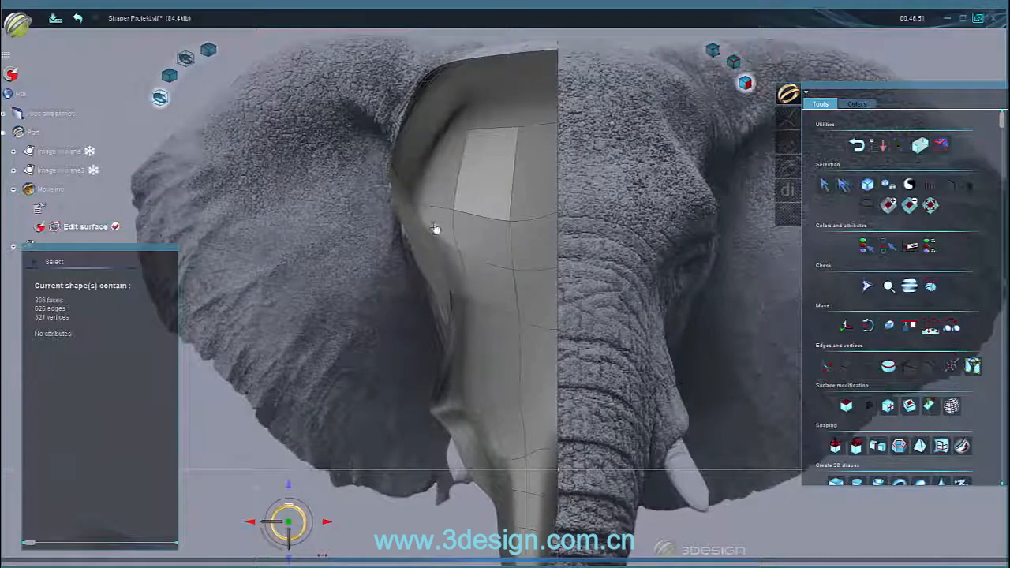
pyautogui.moveTo(505, 241); pyautogui.dragTo(98, 127, button='middle')
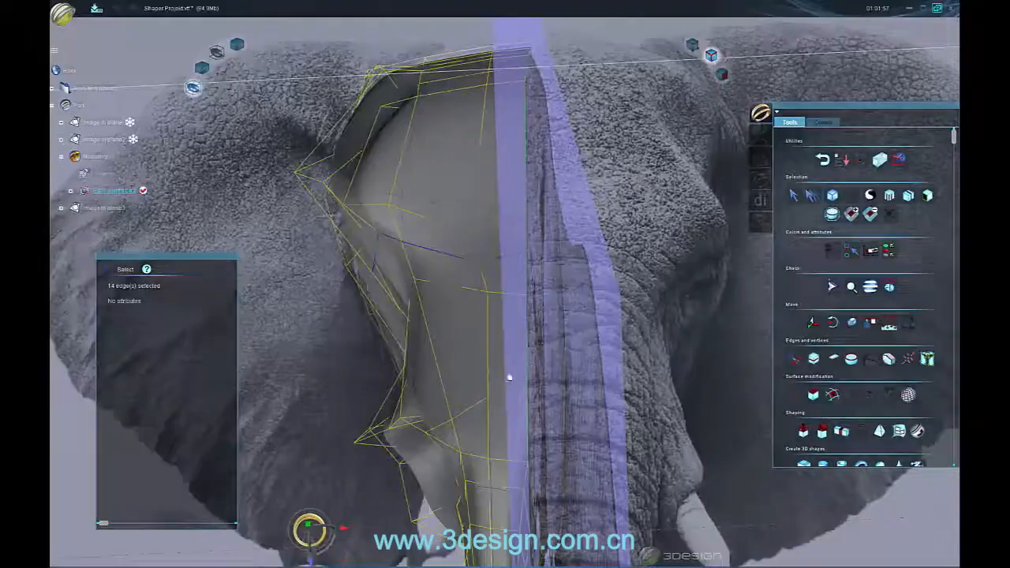
# Move the mesh elements around the brow upward and toward the forehead to shape the ridge above the eye.
pyautogui.moveTo(508, 376); pyautogui.dragTo(563, 266, button='middle')
pyautogui.click(462, 254)
pyautogui.press('m')
pyautogui.moveTo(505, 270); pyautogui.dragTo(508, 248)
pyautogui.press('r')
pyautogui.moveTo(498, 231); pyautogui.dragTo(443, 288, button='middle')
pyautogui.moveTo(444, 288); pyautogui.dragTo(461, 291)
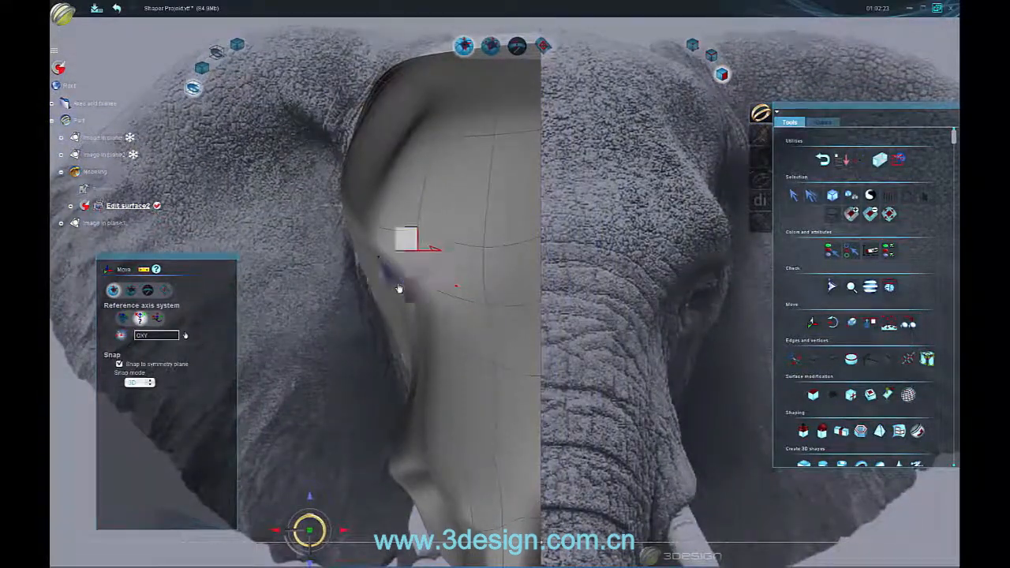
# Rotate and move the small faces at the outer end of the brow ridge to refine the fold beside the eye.
pyautogui.press('r')
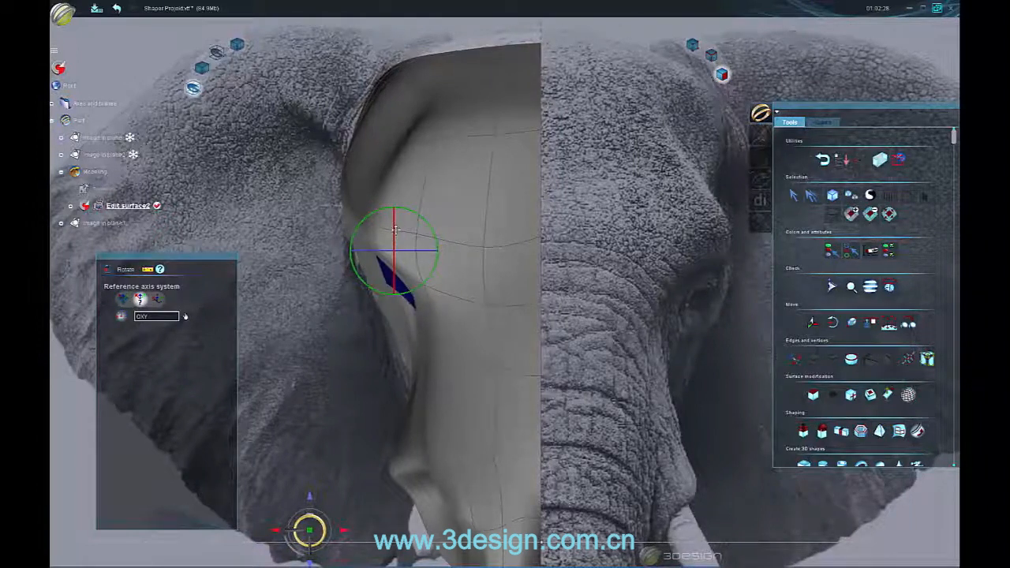
pyautogui.press('m')
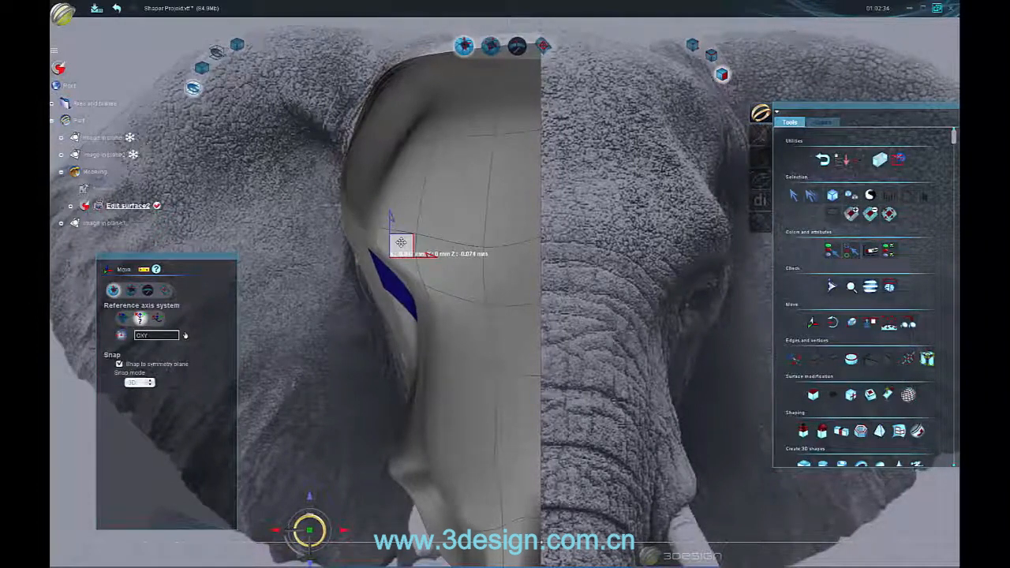
pyautogui.moveTo(432, 282); pyautogui.dragTo(443, 287, button='middle')
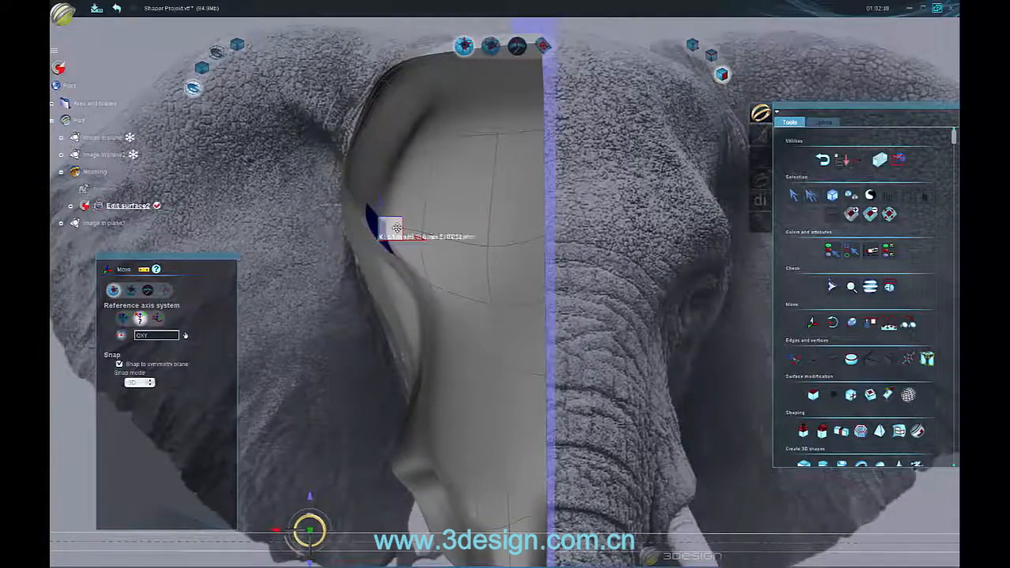
pyautogui.moveTo(407, 244); pyautogui.dragTo(611, 298, button='middle')
pyautogui.moveTo(472, 257); pyautogui.dragTo(446, 319, button='middle')
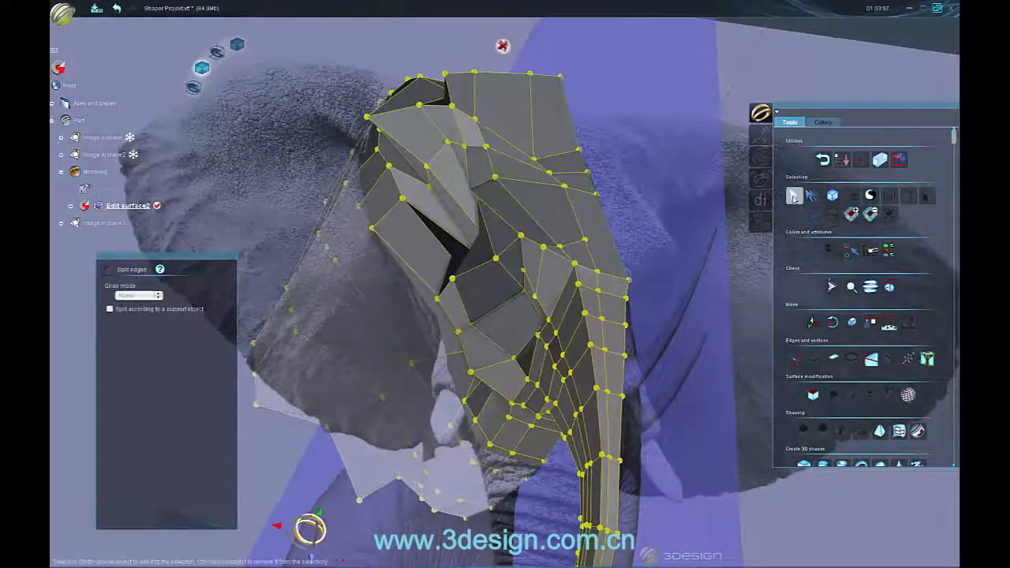
pyautogui.click(794, 196)
pyautogui.keyDown('shift'); pyautogui.click(477, 296); pyautogui.keyUp('shift')
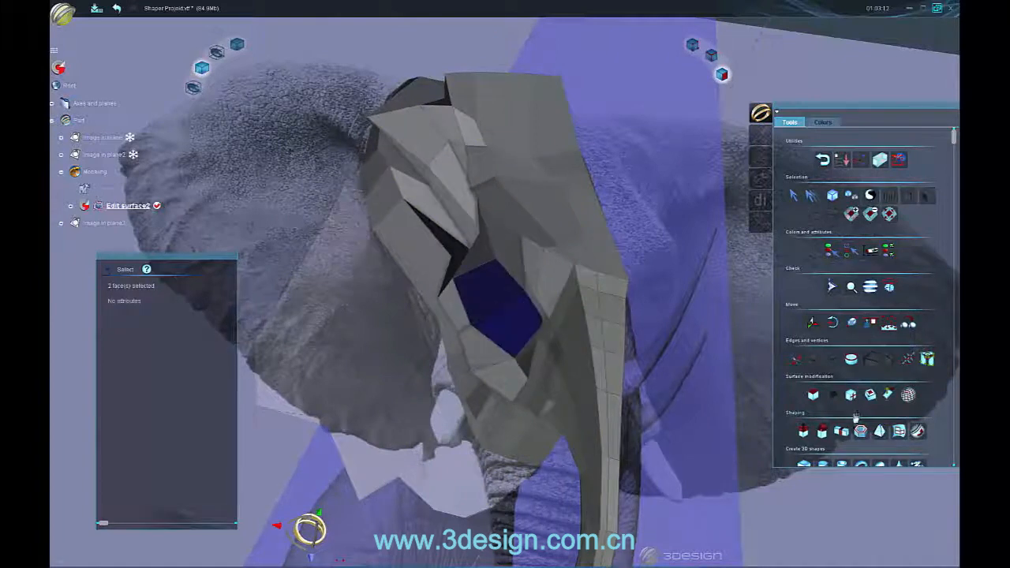
pyautogui.click(871, 394)
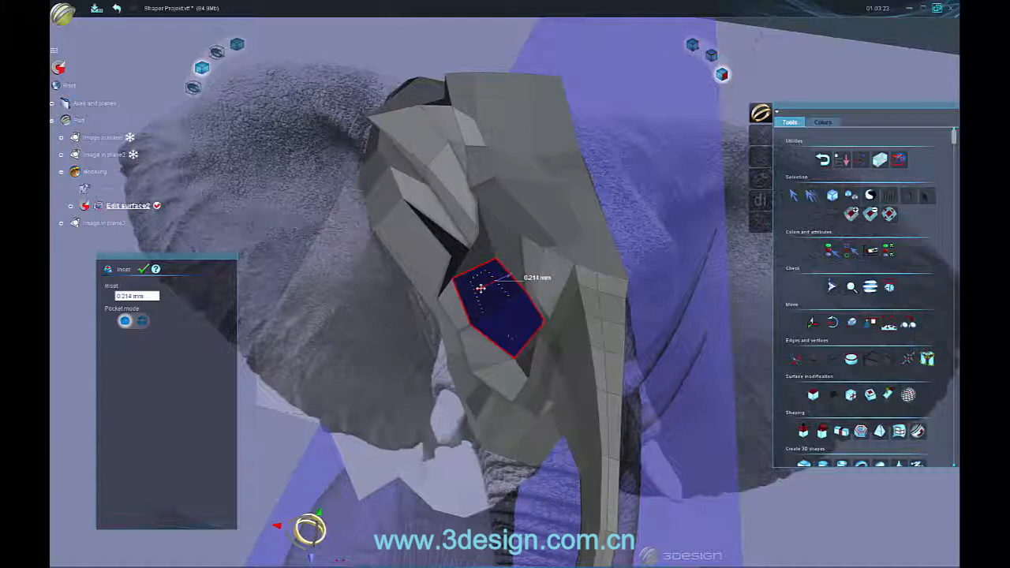
pyautogui.press('Return')
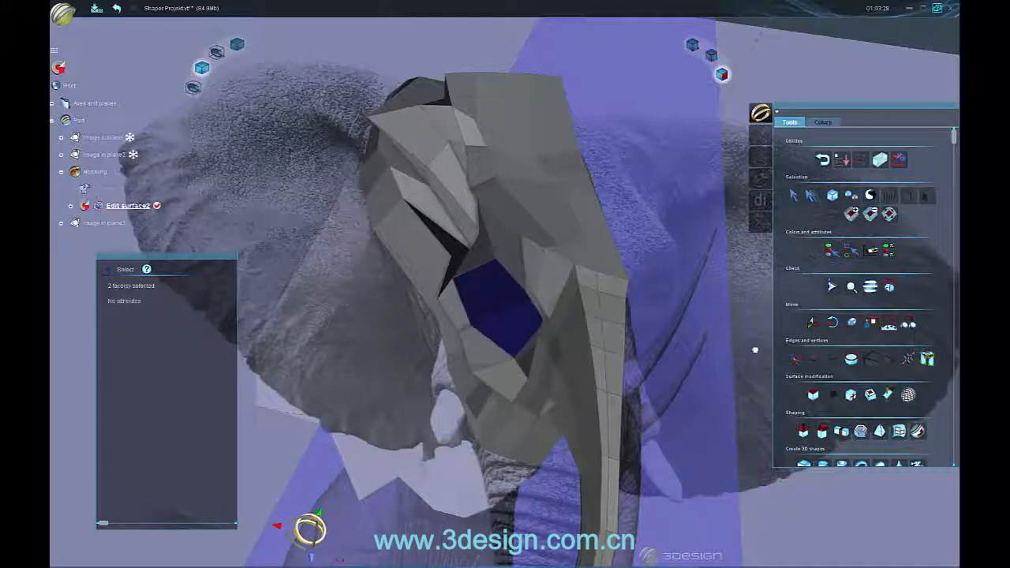
# Split the edges of the two faces on the cheek beside the trunk base into smaller faces.
pyautogui.click(871, 359)
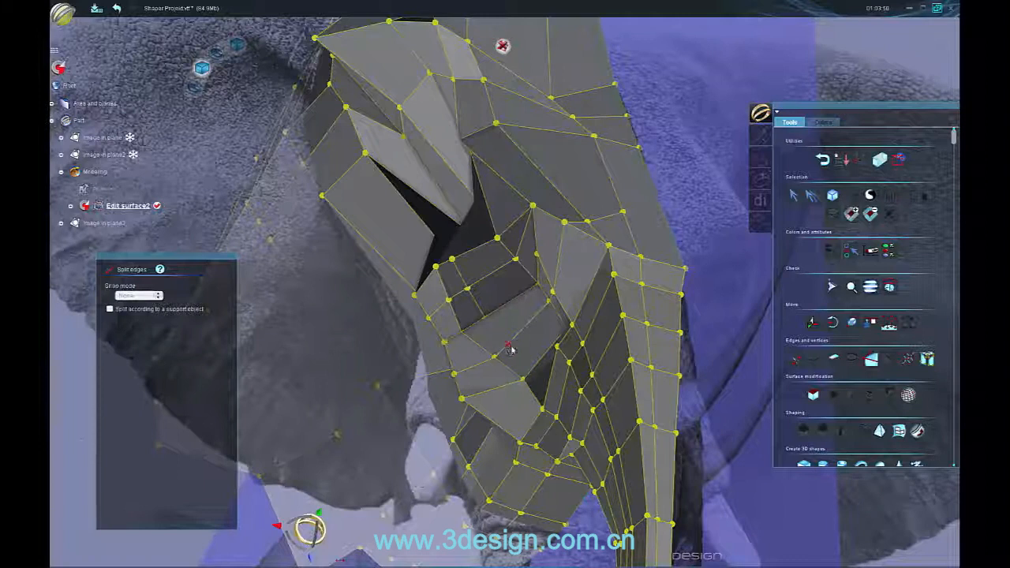
pyautogui.moveTo(557, 344); pyautogui.dragTo(558, 357, button='middle')
pyautogui.click(794, 196)
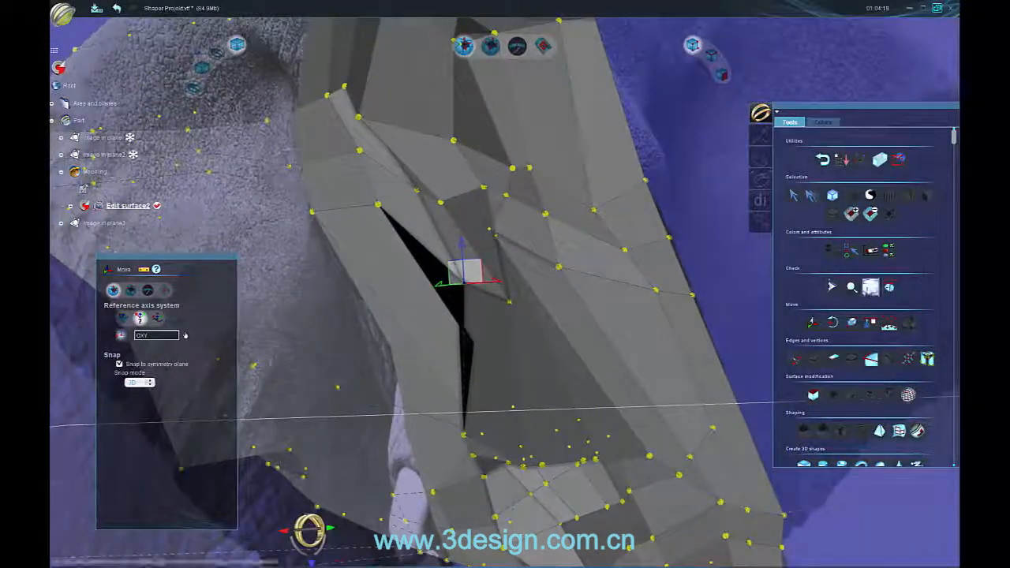
# Temporarily make the surface transparent with the Reflection tool's Adjust transparency option to inspect the control points around the eye fold.
pyautogui.click(870, 287)
pyautogui.click(119, 322)
pyautogui.moveTo(336, 351); pyautogui.dragTo(472, 382, button='middle')
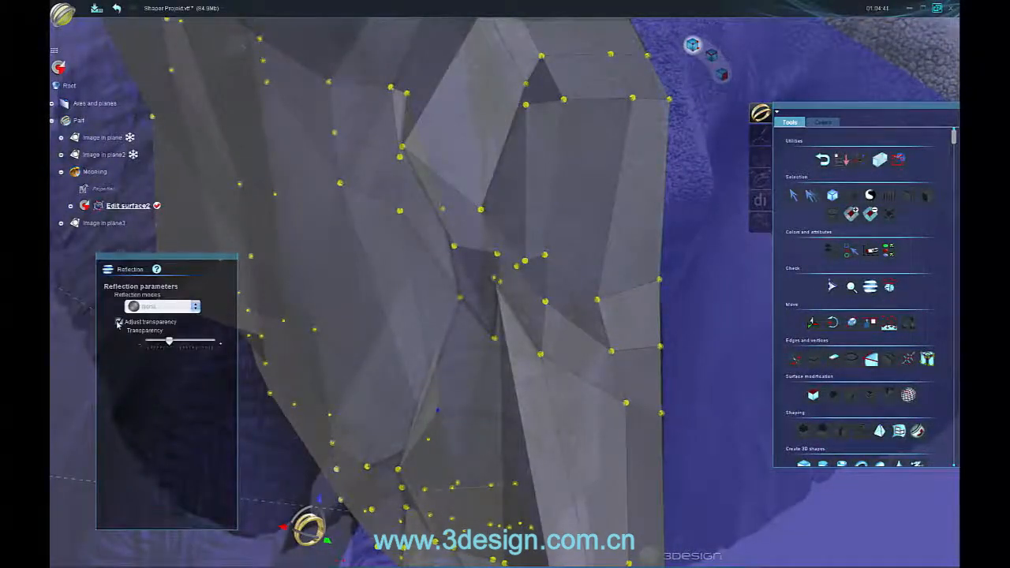
pyautogui.click(119, 321)
pyautogui.moveTo(252, 321); pyautogui.dragTo(549, 319, button='middle')
# Move the control point at the upper tip of the narrow dark face below the eye fold downward.
pyautogui.click(722, 74)
pyautogui.click(592, 419)
pyautogui.moveTo(594, 414); pyautogui.dragTo(652, 355, button='middle')
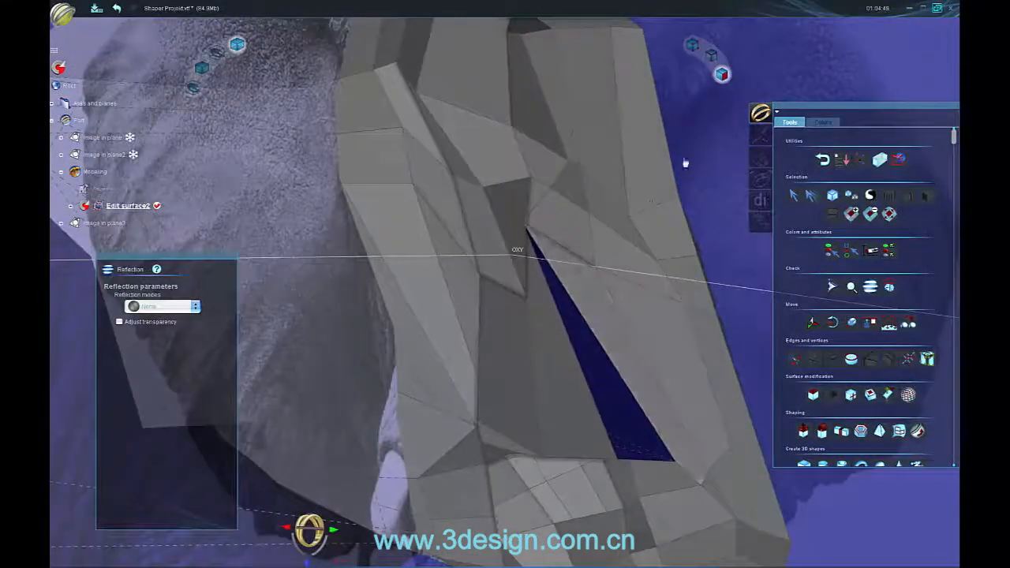
pyautogui.click(692, 45)
pyautogui.moveTo(565, 150); pyautogui.dragTo(530, 232, button='middle')
pyautogui.scroll(3, 529, 232)
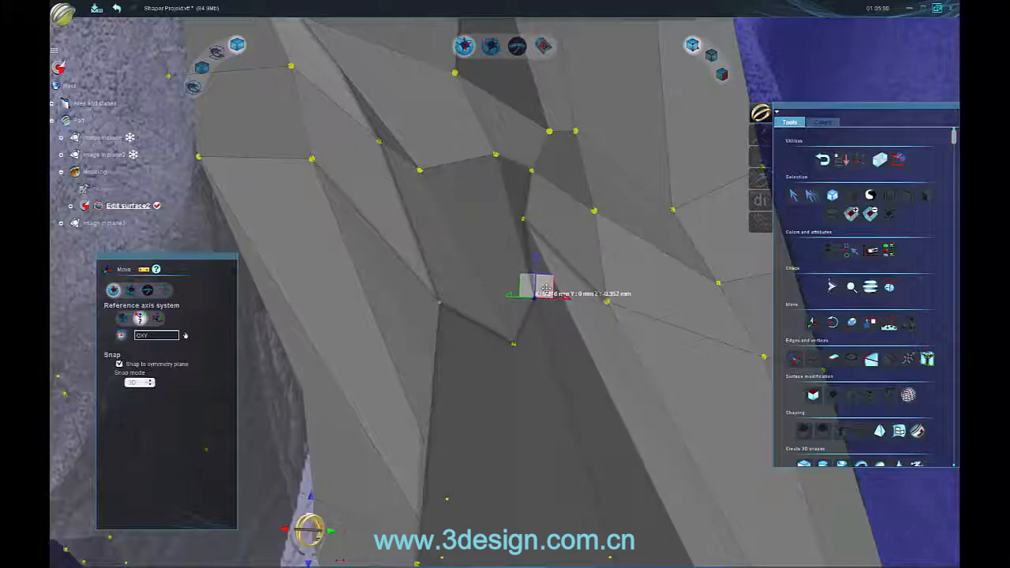
# Move two control points above the eye fold slightly toward the symmetry plane to even out the surrounding faces.
pyautogui.moveTo(540, 265); pyautogui.dragTo(212, 413, button='middle')
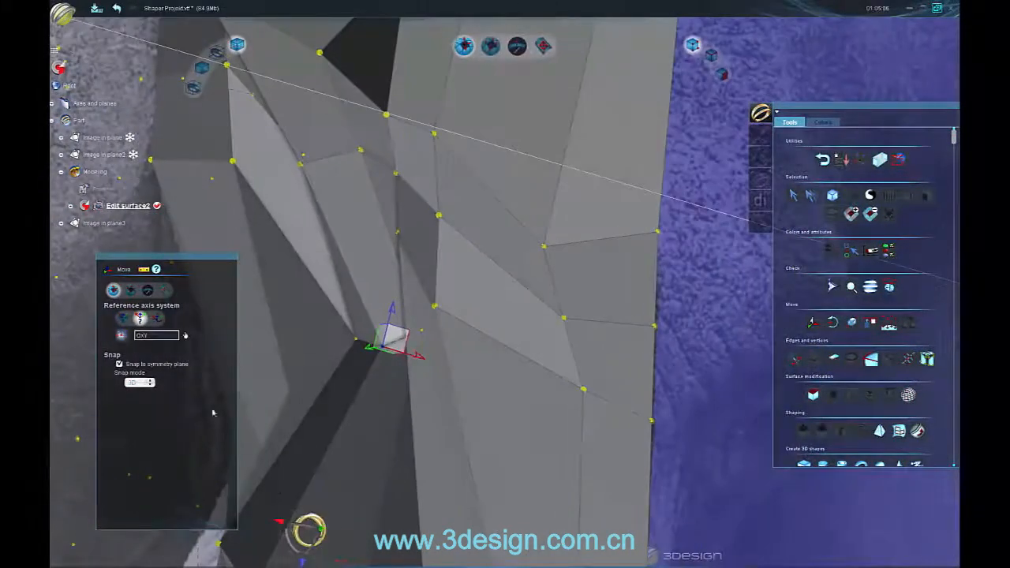
pyautogui.click(321, 531)
pyautogui.moveTo(298, 133); pyautogui.dragTo(484, 181, button='middle')
pyautogui.click(483, 180)
pyautogui.moveTo(489, 175); pyautogui.dragTo(522, 175)
pyautogui.moveTo(522, 175); pyautogui.dragTo(490, 215, button='middle')
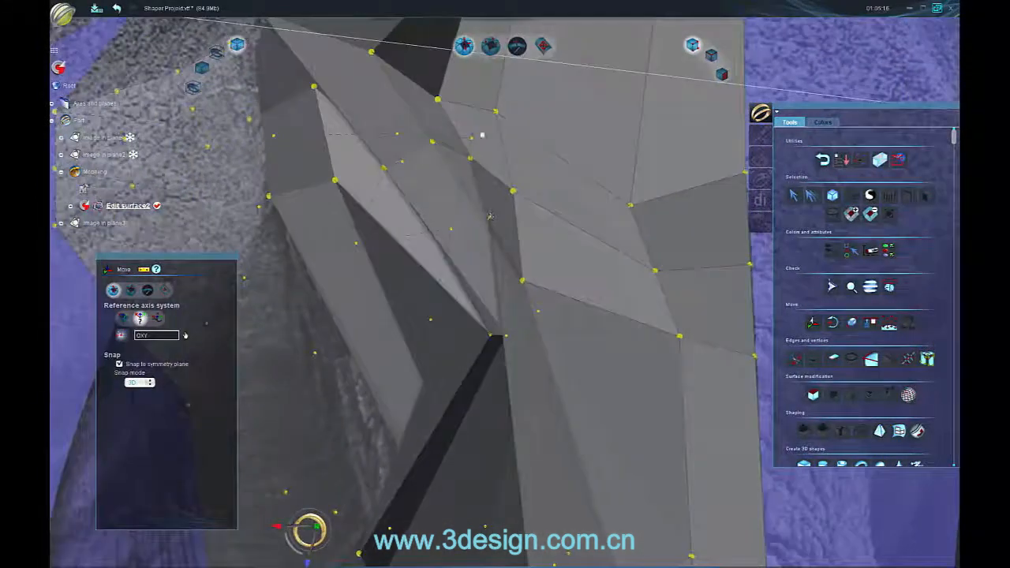
pyautogui.moveTo(444, 99); pyautogui.dragTo(461, 99)
pyautogui.moveTo(449, 135); pyautogui.dragTo(495, 237, button='middle')
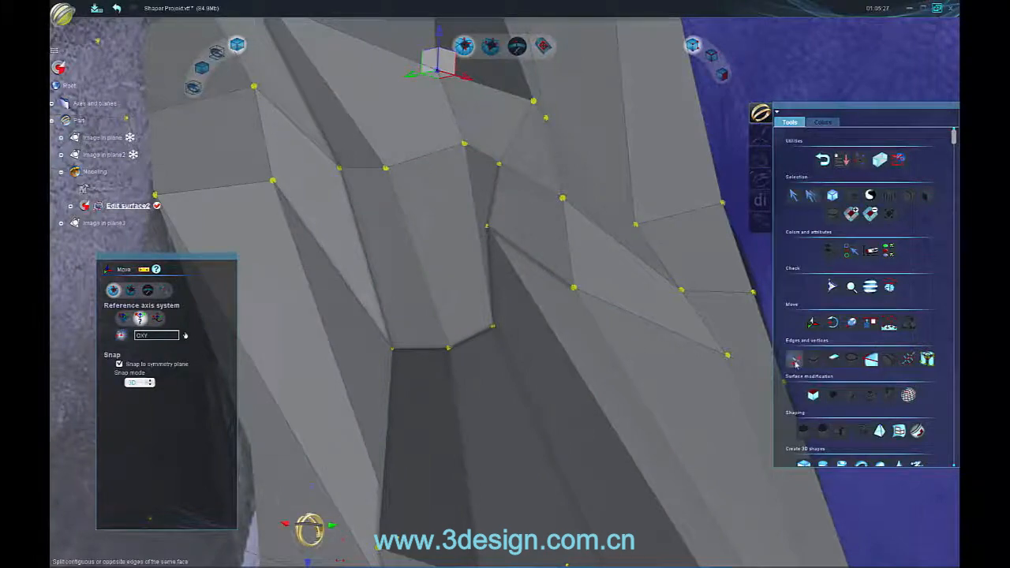
# Split the edges above the eye fold to add a connecting edge across the faces, and display the surface smoothed.
pyautogui.click(796, 359)
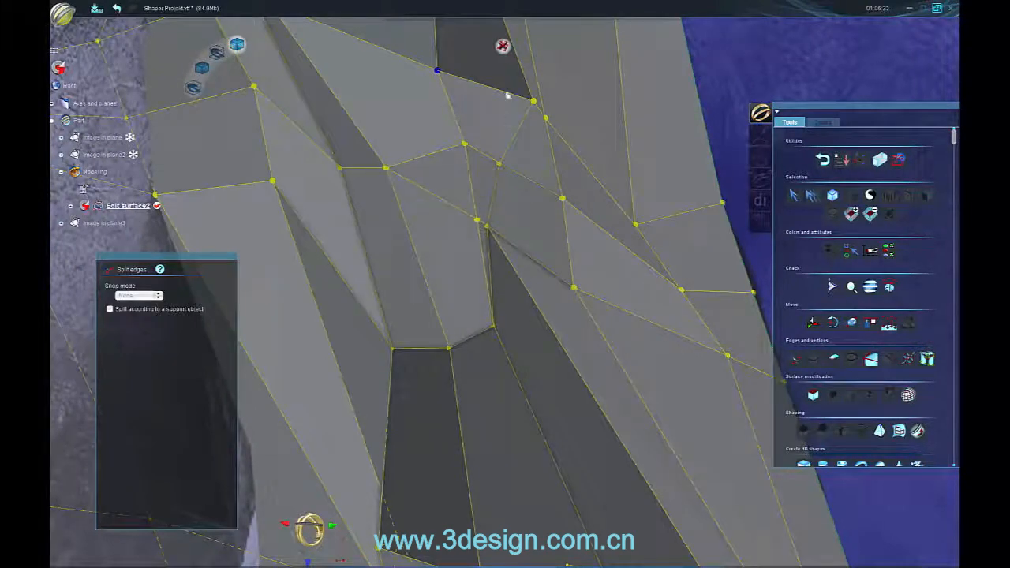
pyautogui.click(795, 197)
pyautogui.scroll(-3, 544, 205)
pyautogui.moveTo(544, 205); pyautogui.dragTo(528, 158, button='middle')
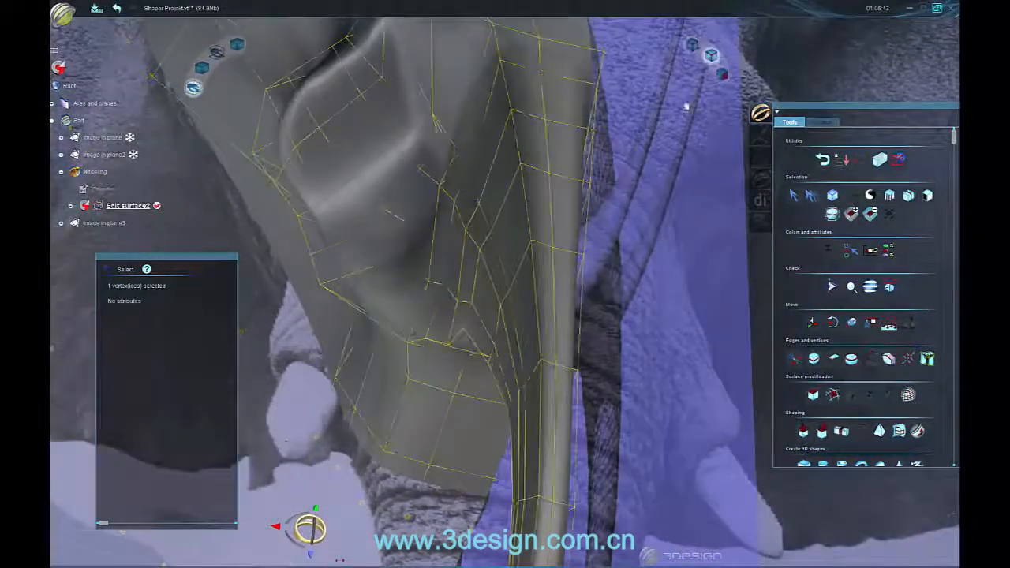
# Select the small faces in the cheek pocket above the tusk and set up an extrusion in Free mode.
pyautogui.scroll(3, 498, 369)
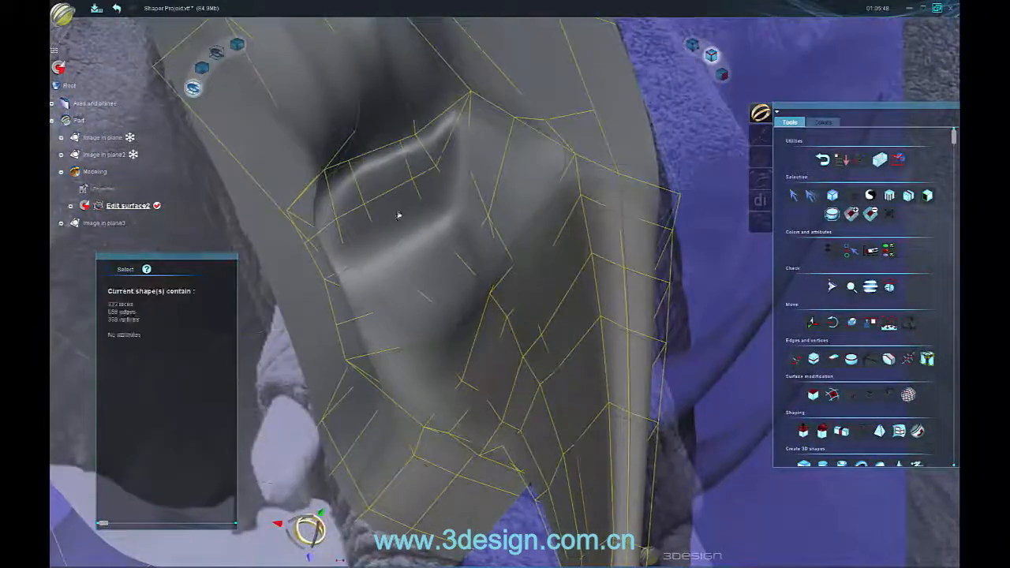
pyautogui.click(424, 227)
pyautogui.click(383, 255)
pyautogui.click(473, 219)
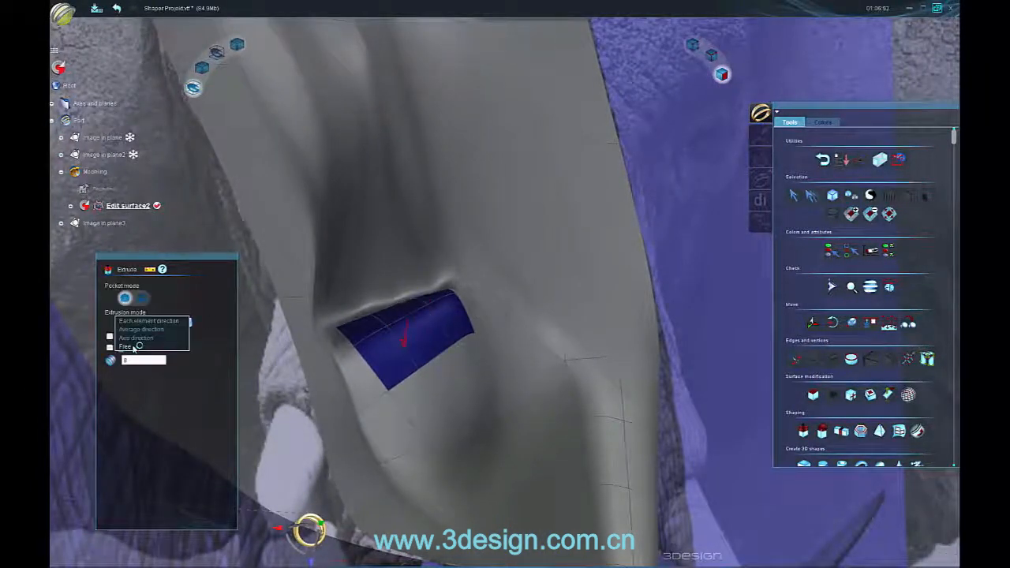
pyautogui.click(130, 347)
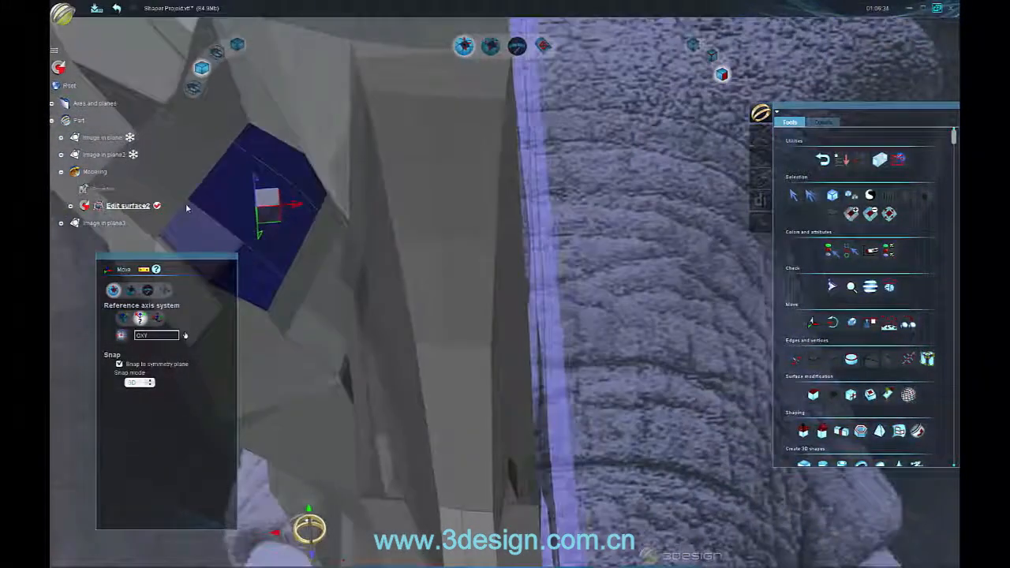
# Inset the selected group of faces in the cheek pocket above the tusk.
pyautogui.click(194, 87)
pyautogui.moveTo(253, 115); pyautogui.dragTo(303, 172, button='middle')
pyautogui.scroll(-4, 303, 171)
pyautogui.click(871, 394)
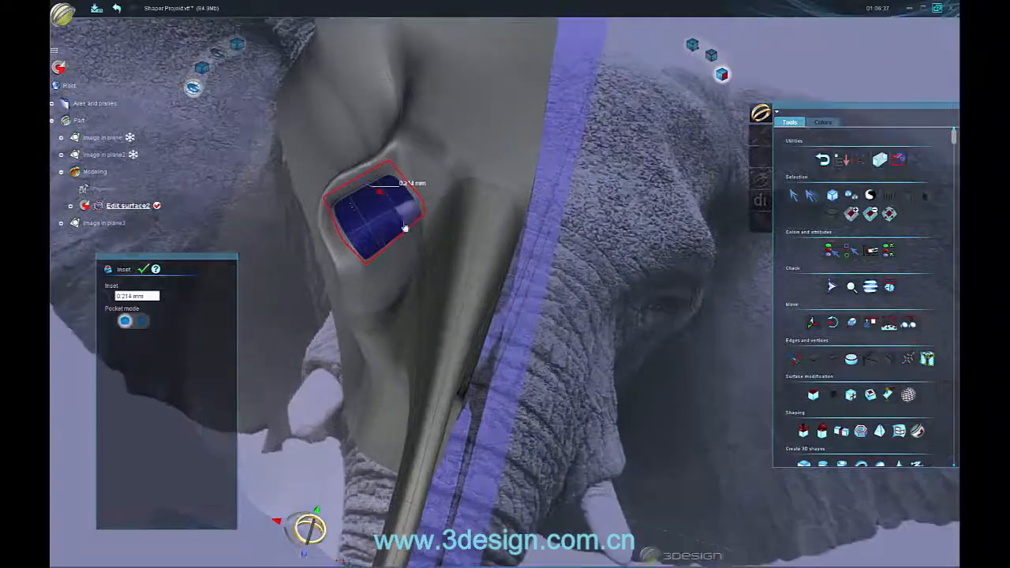
pyautogui.click(197, 70)
pyautogui.moveTo(400, 202); pyautogui.dragTo(385, 188)
# Extrude the selected tusk-base faces freely downward and forward in the side view.
pyautogui.moveTo(384, 188); pyautogui.dragTo(364, 188, button='middle')
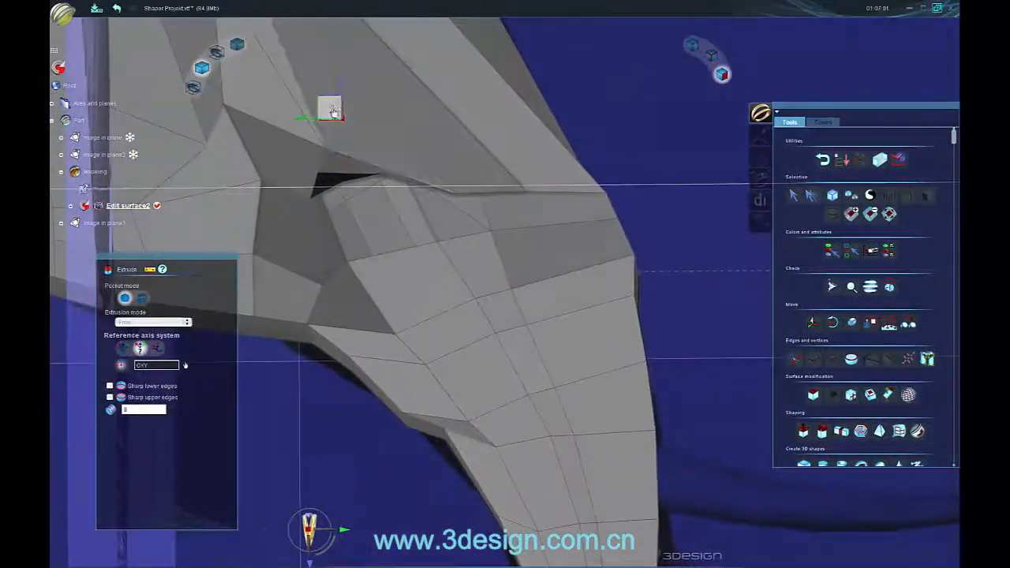
pyautogui.moveTo(332, 112); pyautogui.dragTo(397, 267)
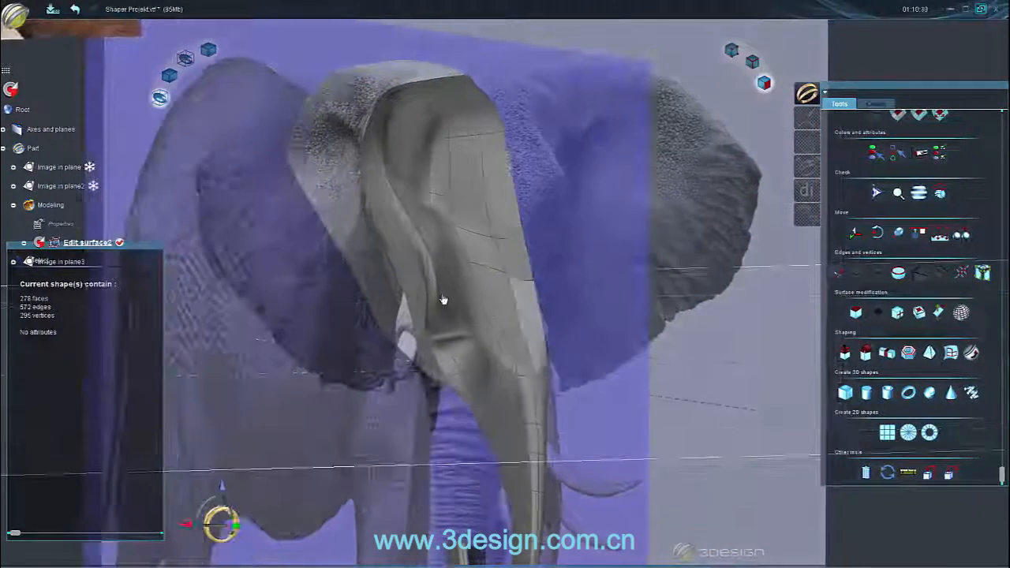
# Move and rotate the outer side faces between the temple and eye to follow the head contour in the reference.
pyautogui.click(402, 292)
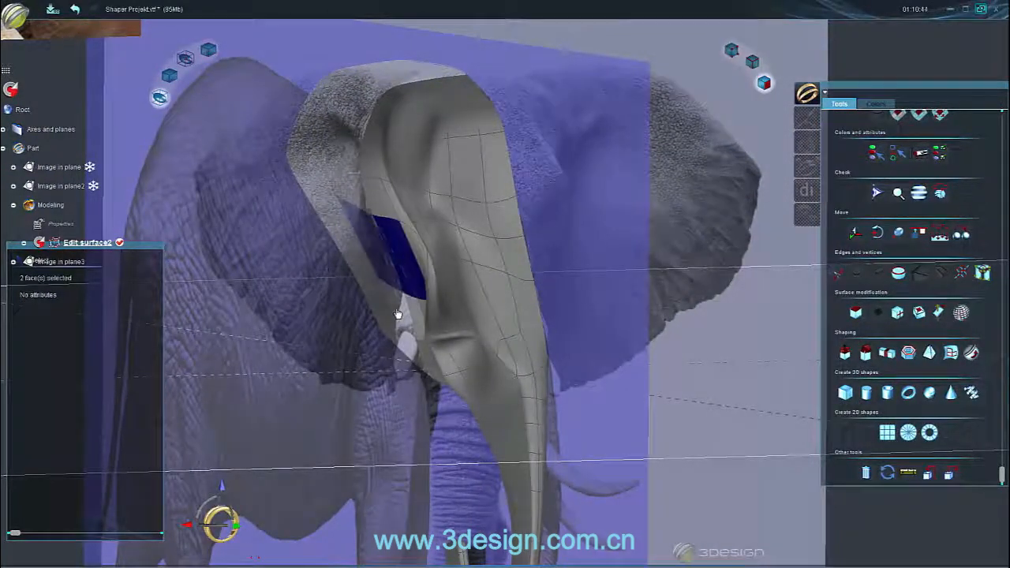
pyautogui.press('m')
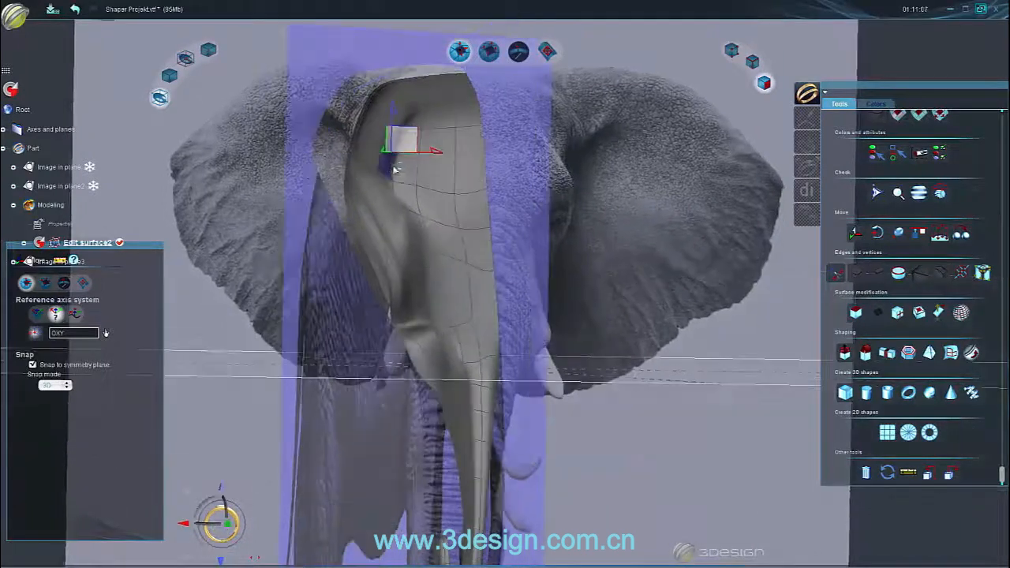
pyautogui.moveTo(394, 144); pyautogui.dragTo(379, 187)
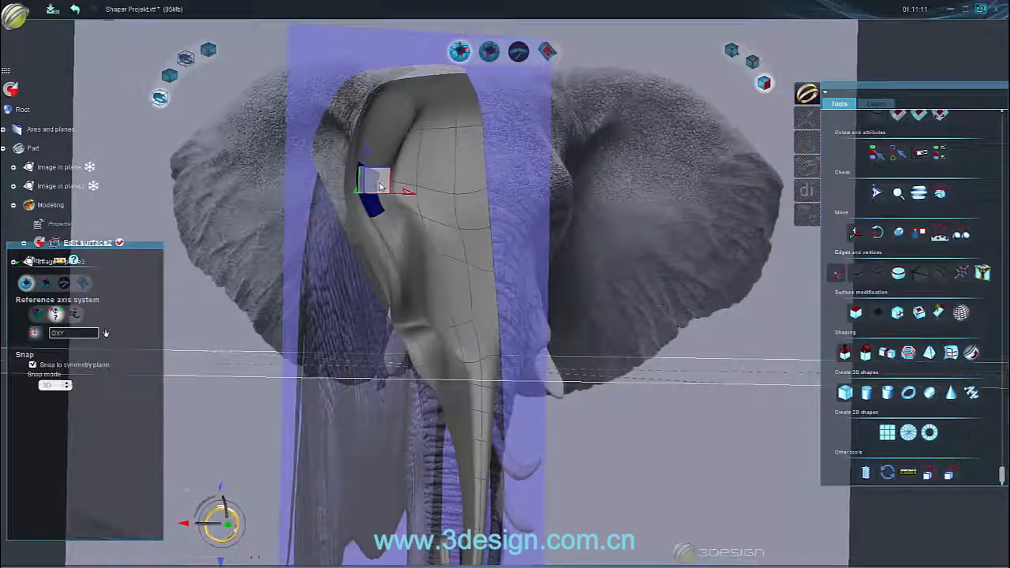
pyautogui.press('r')
pyautogui.moveTo(392, 143); pyautogui.dragTo(381, 197)
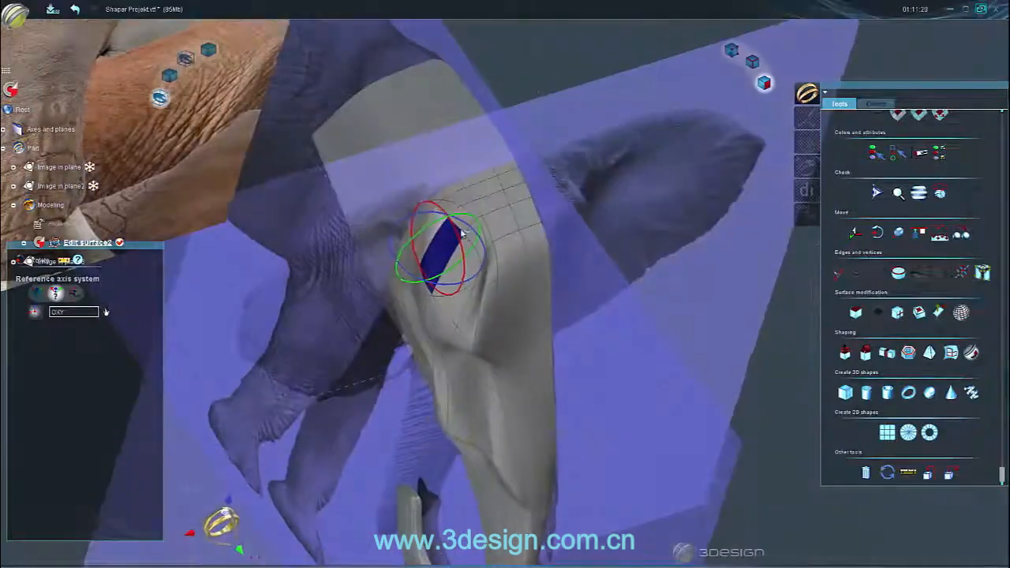
# Hide the axes and planes group.
pyautogui.moveTo(461, 234); pyautogui.dragTo(552, 284, button='middle')
pyautogui.click(210, 551)
pyautogui.moveTo(511, 50); pyautogui.dragTo(510, 47)
pyautogui.scroll(10, 489, 324)
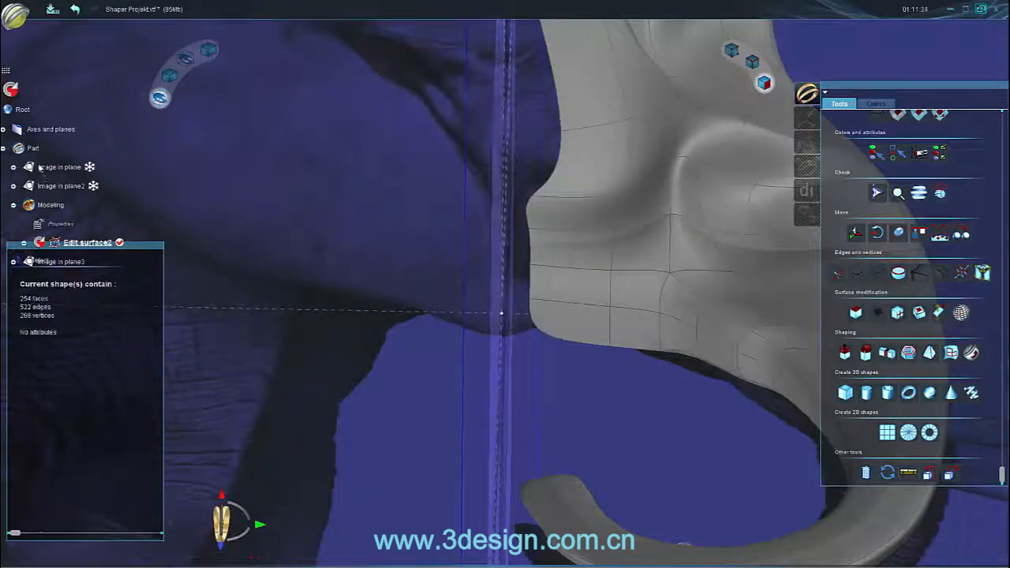
pyautogui.rightClick(44, 131)
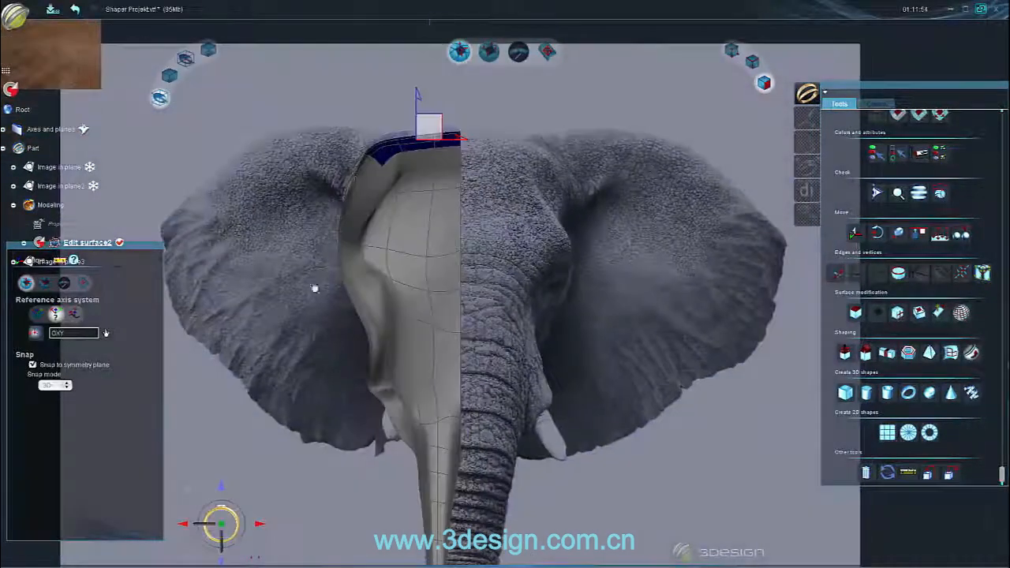
# Move the faces along the top of the head upward in the front view, and select the brow faces for moving.
pyautogui.moveTo(421, 103); pyautogui.dragTo(418, 89)
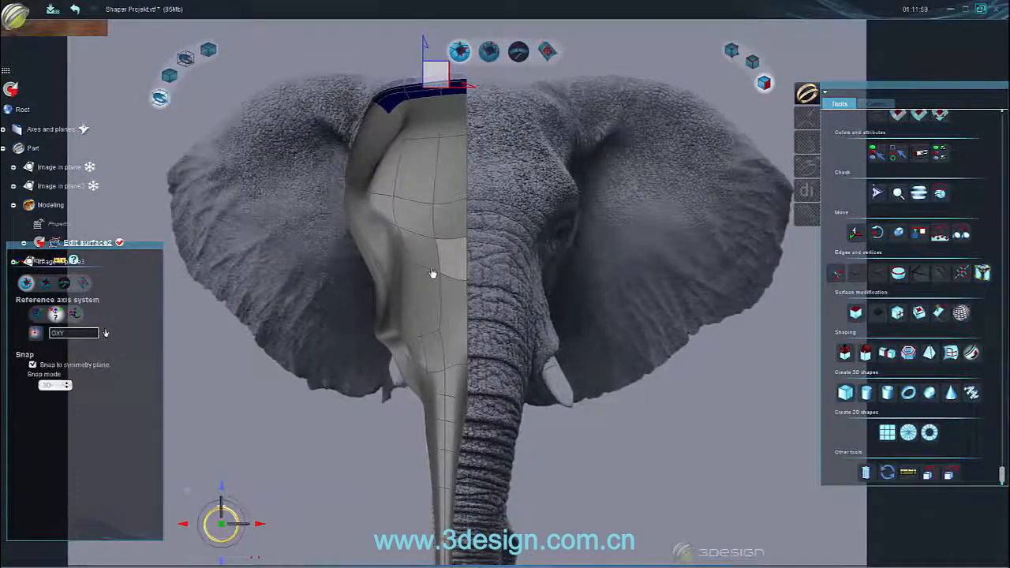
pyautogui.click(359, 194)
pyautogui.click(374, 167)
pyautogui.click(397, 212)
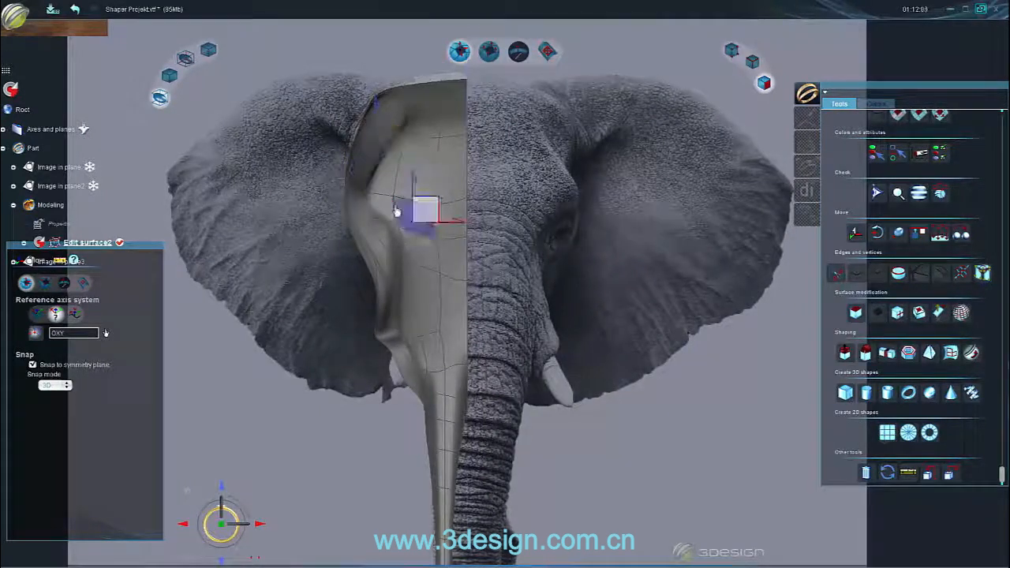
pyautogui.click(406, 256)
# Select the ring of nine edges across the brow and eye area and split it to add an edge loop.
pyautogui.click(506, 254)
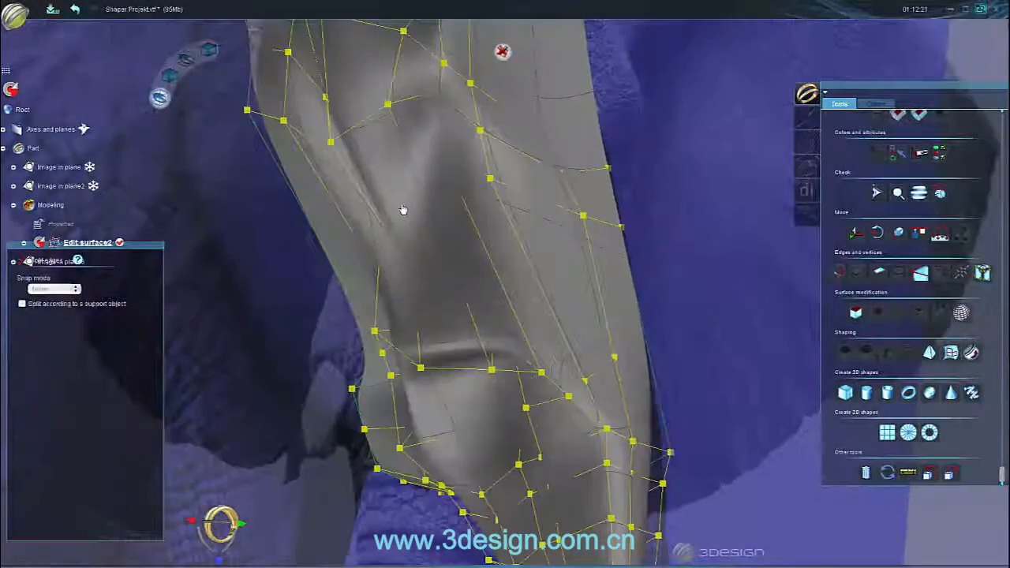
pyautogui.scroll(3, 496, 280)
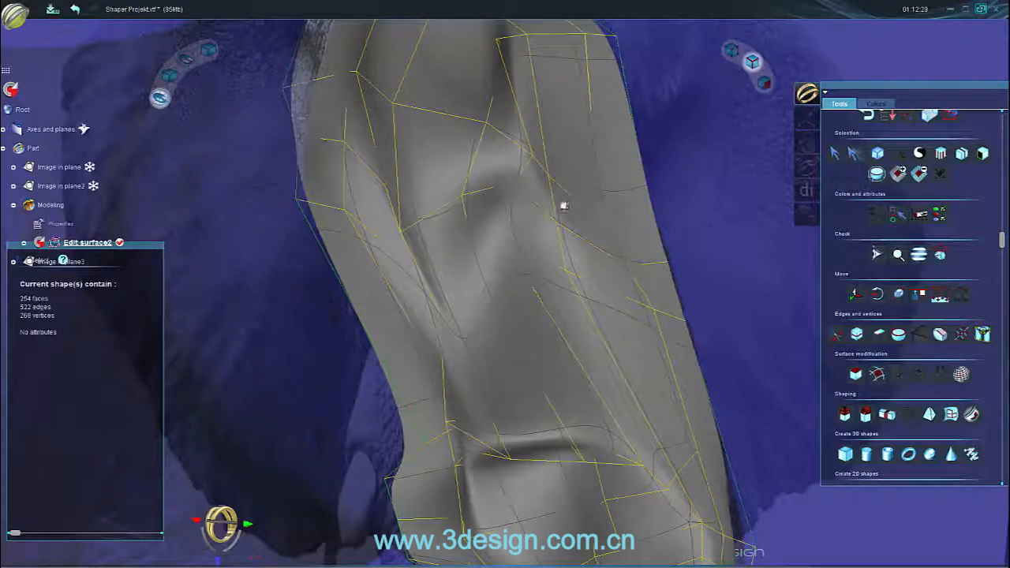
pyautogui.click(556, 207)
pyautogui.click(898, 213)
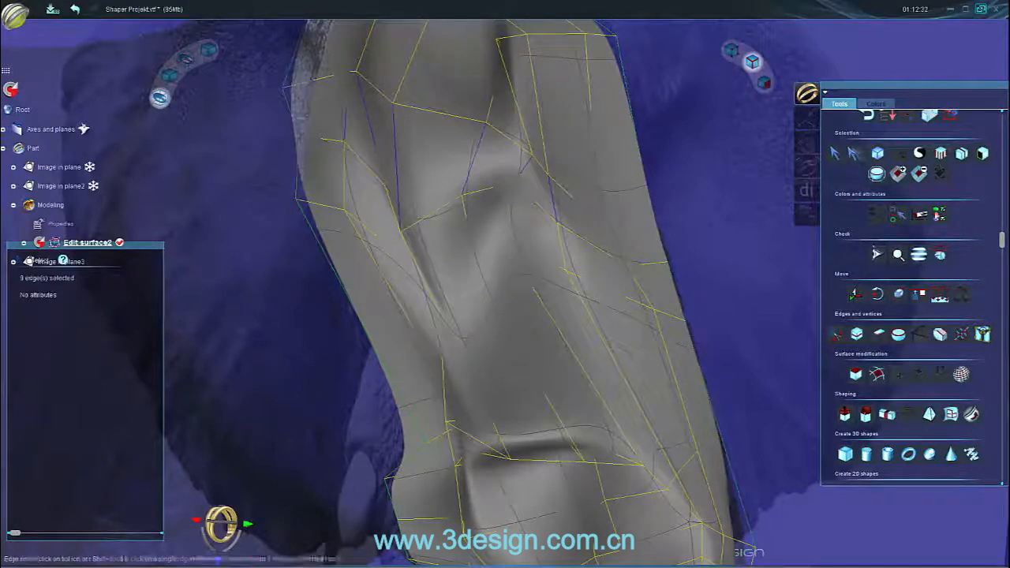
pyautogui.scroll(-1, 889, 401)
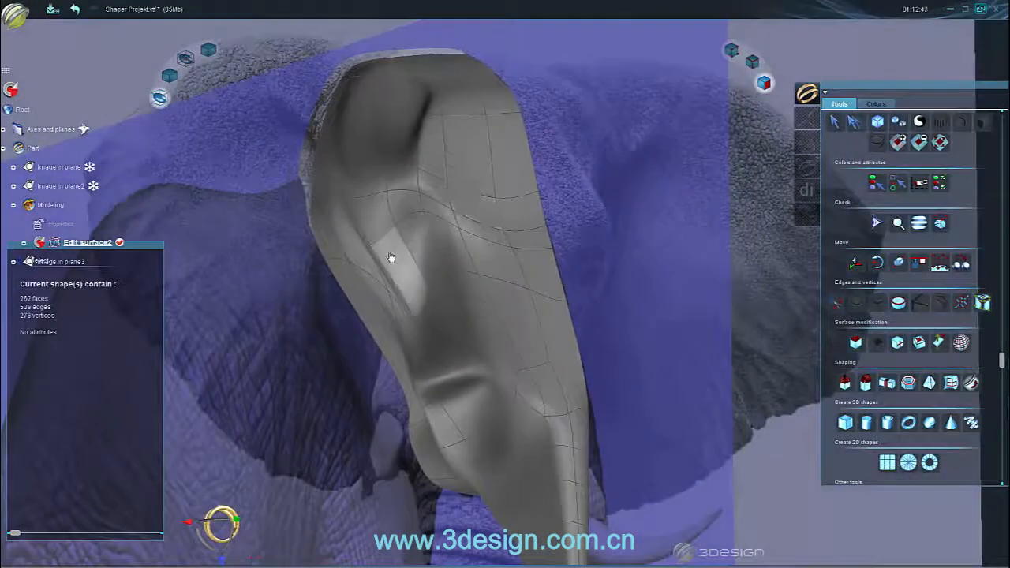
# Split the edges around the eye pocket to add connecting edges through its faces.
pyautogui.click(399, 260)
pyautogui.keyDown('shift'); pyautogui.click(418, 235); pyautogui.keyUp('shift')
pyautogui.click(837, 302)
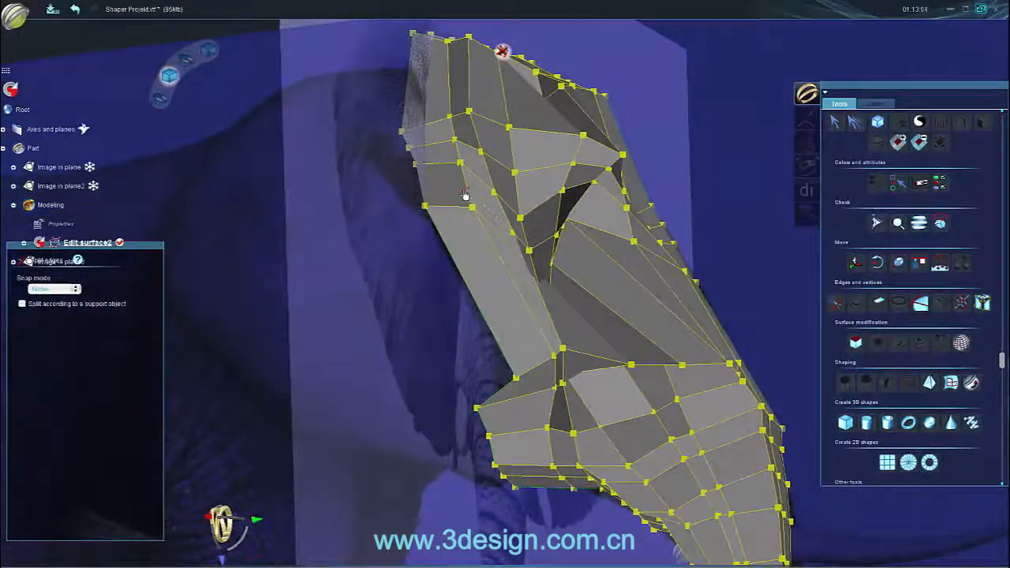
pyautogui.moveTo(421, 190); pyautogui.dragTo(464, 147, button='middle')
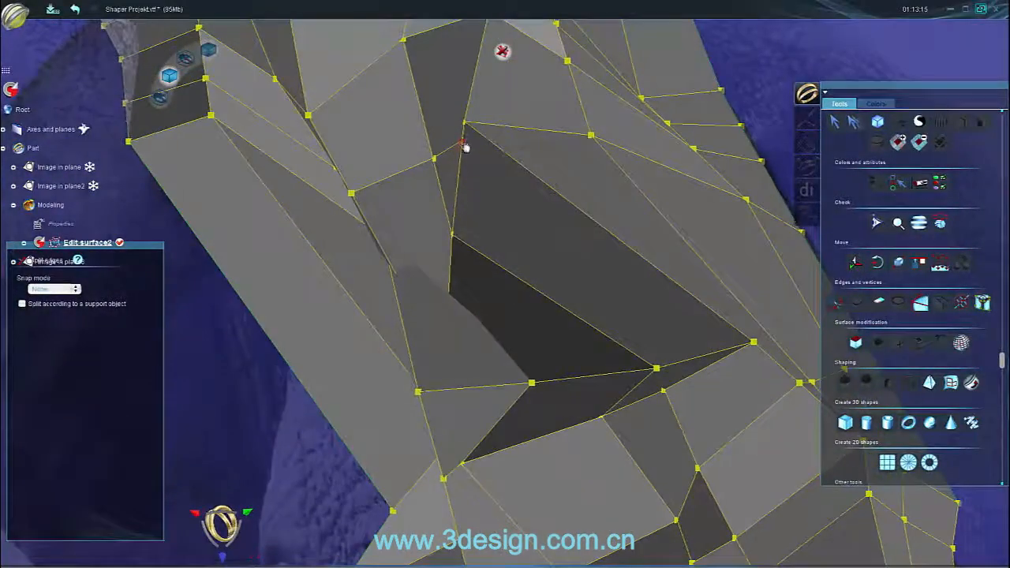
pyautogui.moveTo(693, 360); pyautogui.dragTo(411, 357, button='middle')
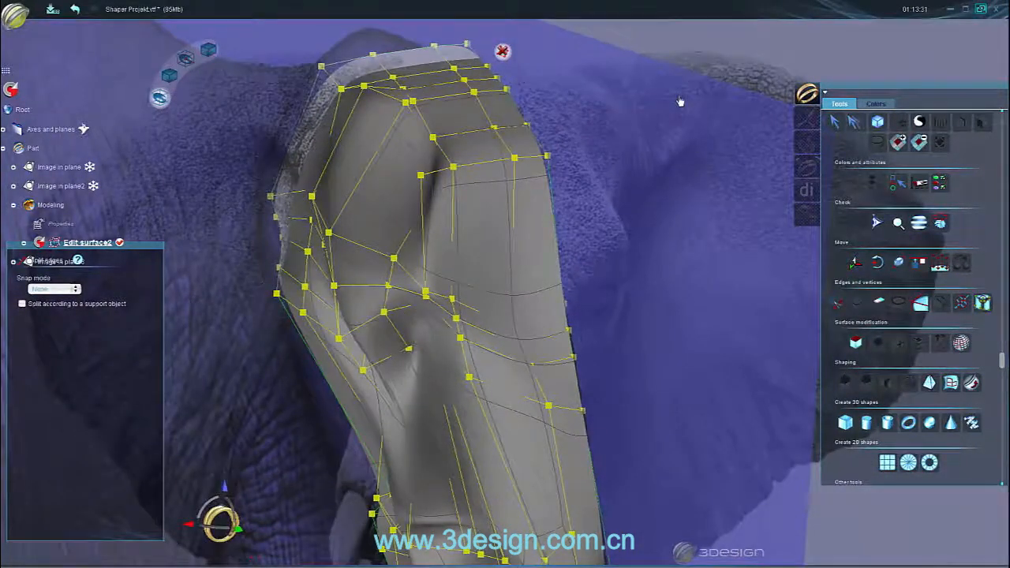
pyautogui.press('Escape')
# Select the surplus edge at the eye pocket on the faceted mesh and delete it.
pyautogui.moveTo(680, 101); pyautogui.dragTo(520, 234, button='middle')
pyautogui.click(529, 235)
pyautogui.click(752, 61)
pyautogui.scroll(5, 580, 284)
pyautogui.click(178, 80)
pyautogui.click(592, 211)
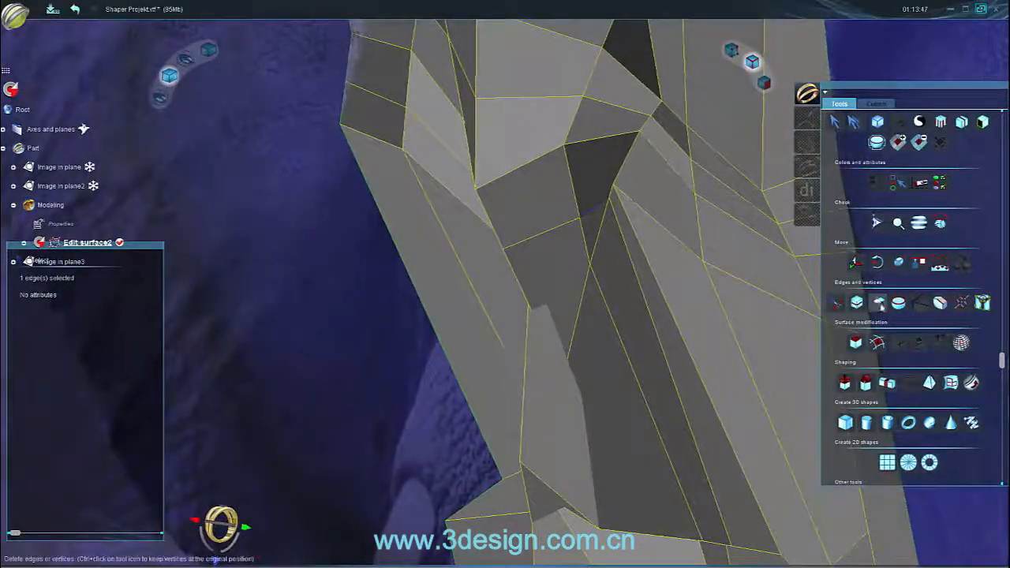
pyautogui.click(878, 302)
# Check the smoothed surface, and select the long edge running down from the eye pocket on the faceted mesh.
pyautogui.click(160, 99)
pyautogui.click(523, 157)
pyautogui.moveTo(523, 149); pyautogui.dragTo(730, 105, button='middle')
pyautogui.click(731, 51)
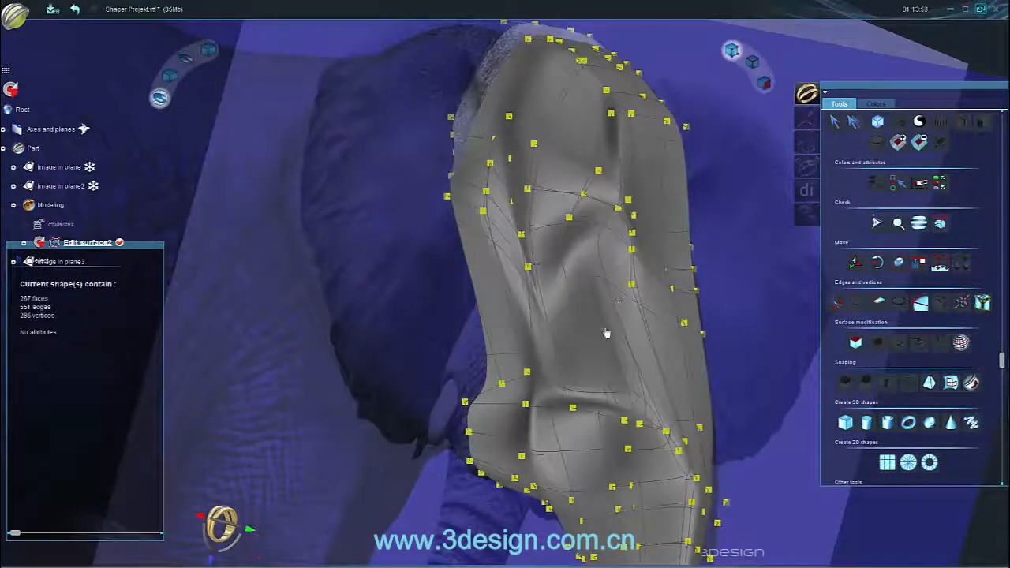
pyautogui.click(177, 79)
pyautogui.scroll(2, 609, 328)
pyautogui.click(752, 62)
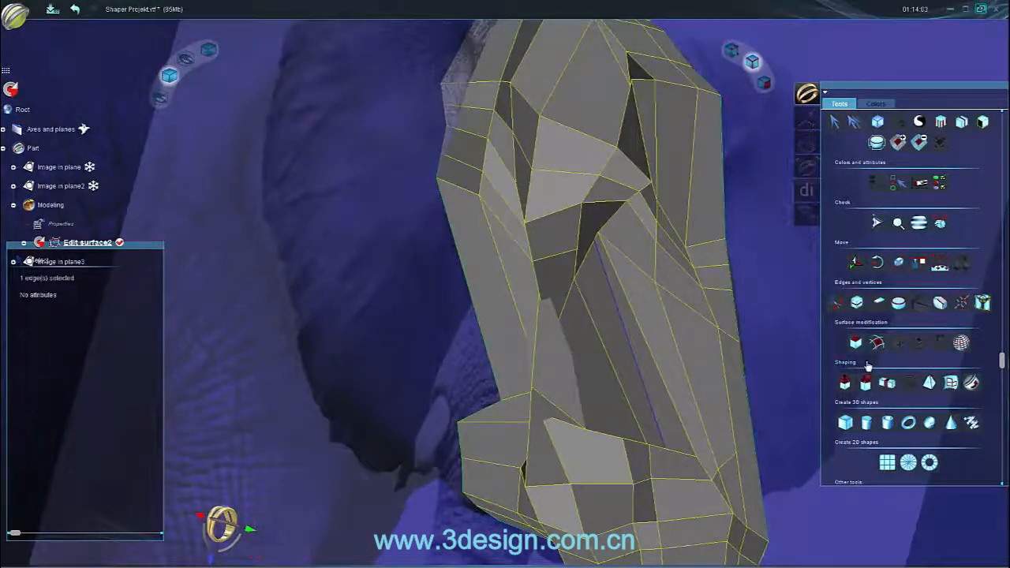
# Create a 16 by 16 division sphere for the eyeball with a radius of about 0.3 mm beside the eye.
pyautogui.click(763, 79)
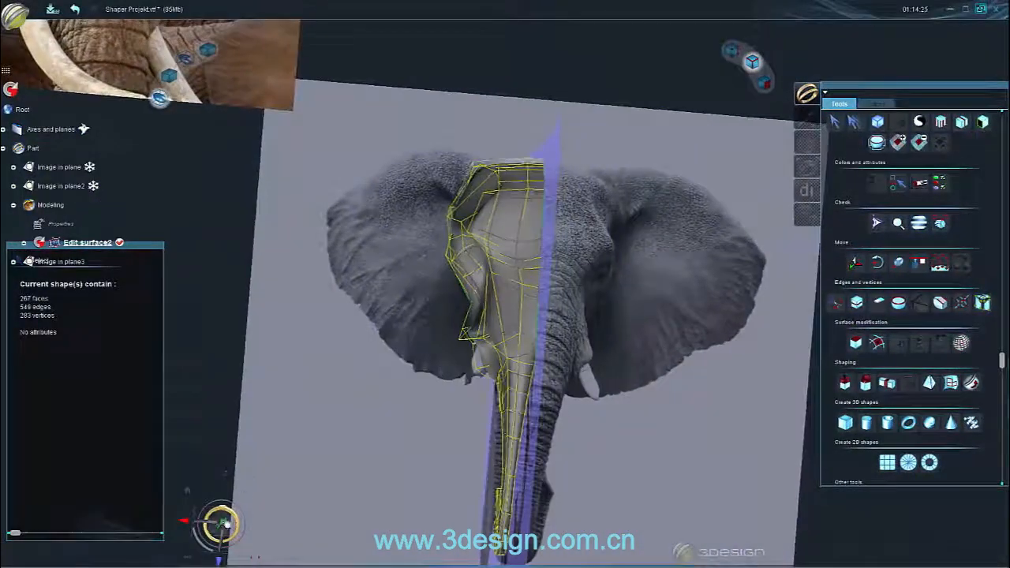
pyautogui.click(929, 423)
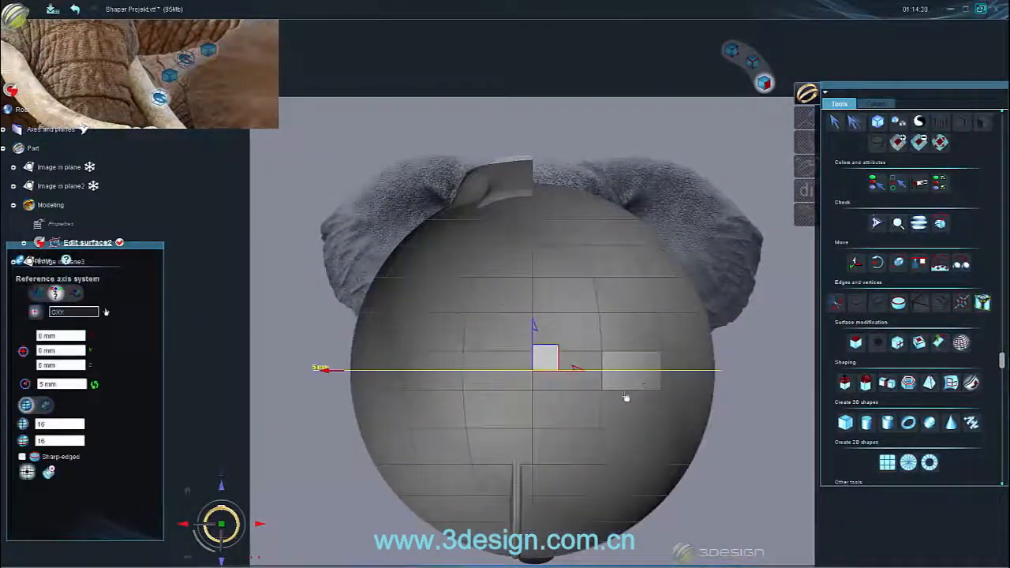
pyautogui.moveTo(371, 367); pyautogui.dragTo(450, 377)
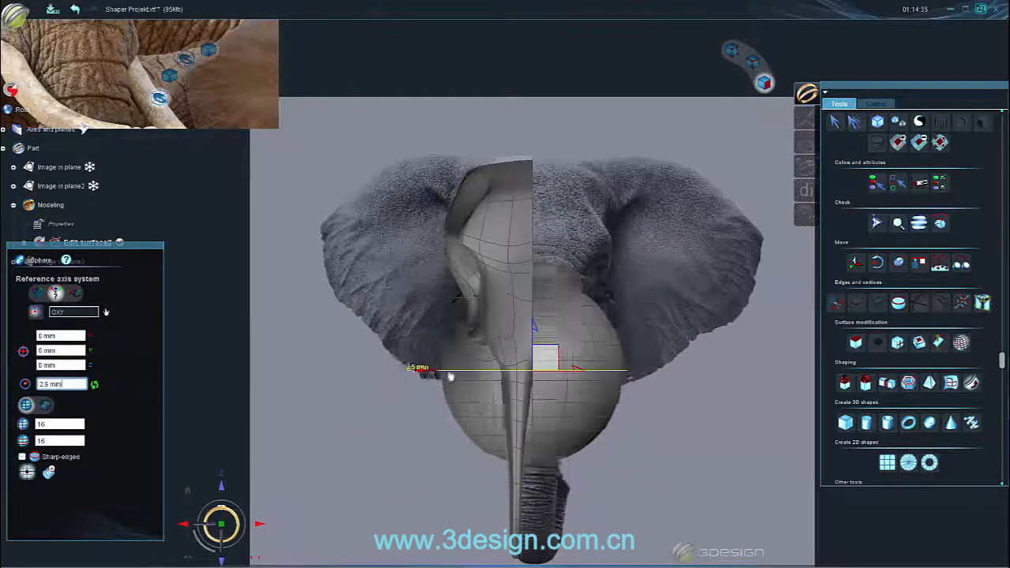
pyautogui.moveTo(446, 285); pyautogui.dragTo(399, 309)
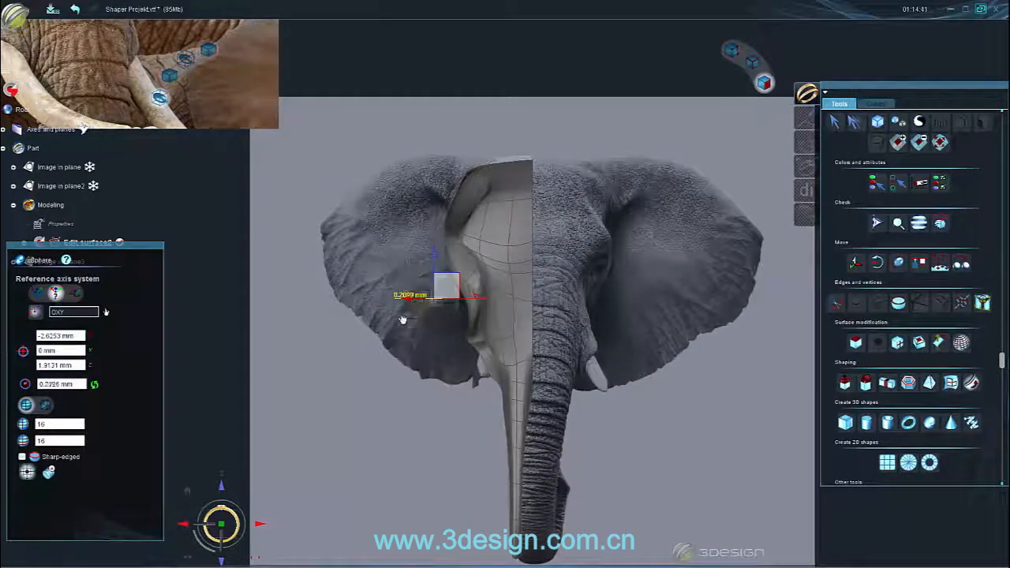
# Color the eyeball sphere red and position it in the eye pocket.
pyautogui.click(875, 104)
pyautogui.moveTo(473, 300); pyautogui.dragTo(419, 282, button='middle')
pyautogui.moveTo(563, 263); pyautogui.dragTo(563, 251)
pyautogui.moveTo(465, 339); pyautogui.dragTo(308, 363, button='middle')
pyautogui.click(221, 525)
pyautogui.scroll(3, 402, 281)
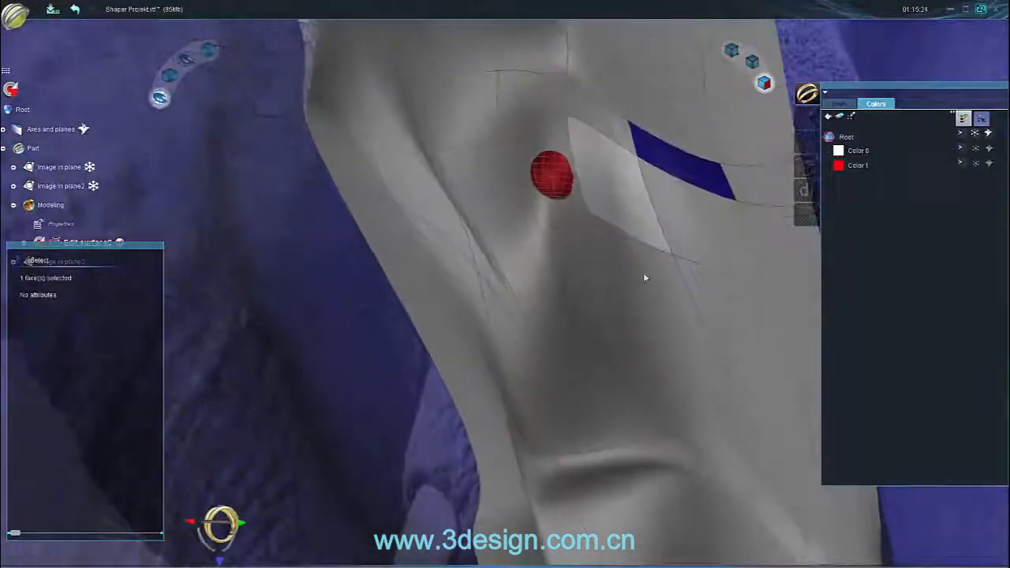
# Remove the faces around the eyeball to open the eye socket, and display the mesh faceted.
pyautogui.click(839, 103)
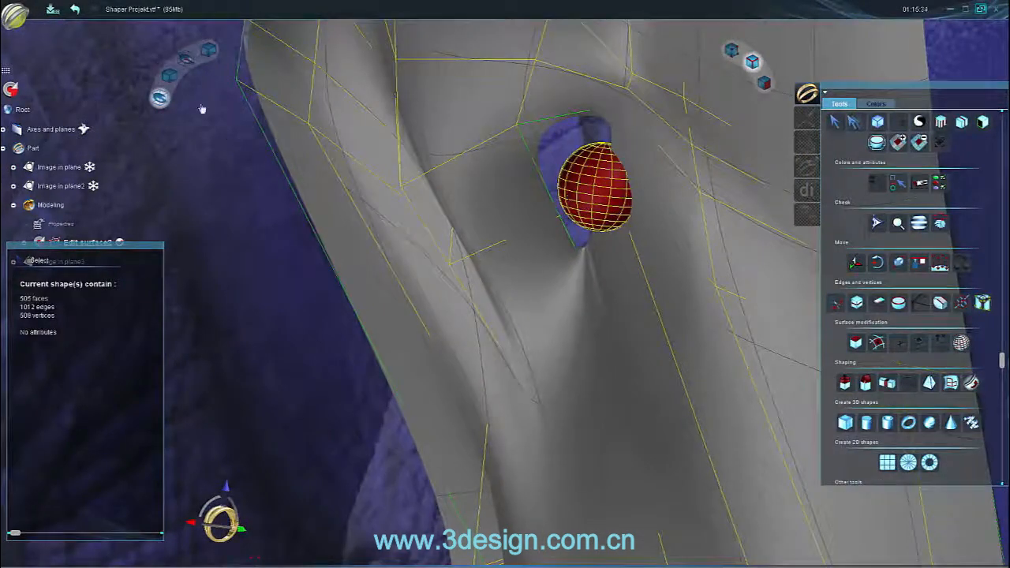
pyautogui.click(169, 75)
pyautogui.moveTo(564, 246); pyautogui.dragTo(641, 272, button='middle')
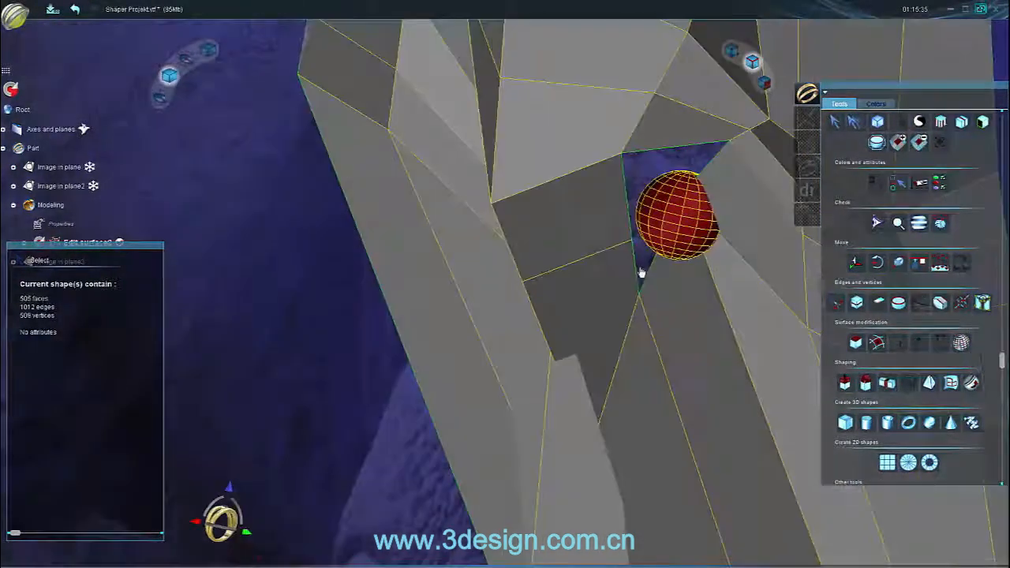
# Move and rotate the edge on the lower rim of the eye opening to widen the socket around the eyeball.
pyautogui.press('m')
pyautogui.moveTo(655, 240); pyautogui.dragTo(714, 251)
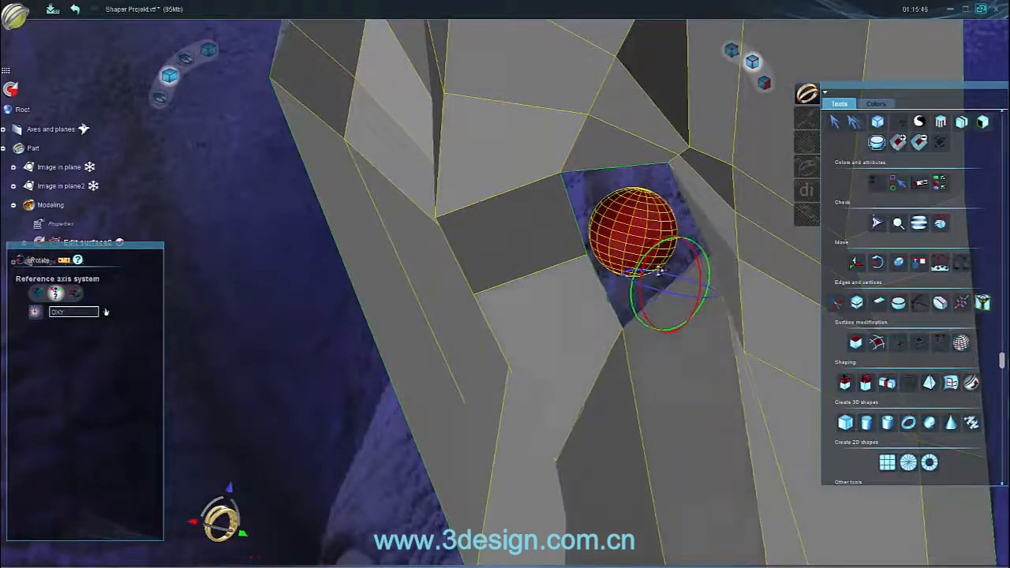
pyautogui.moveTo(663, 271); pyautogui.dragTo(656, 286)
pyautogui.moveTo(655, 286); pyautogui.dragTo(542, 342, button='middle')
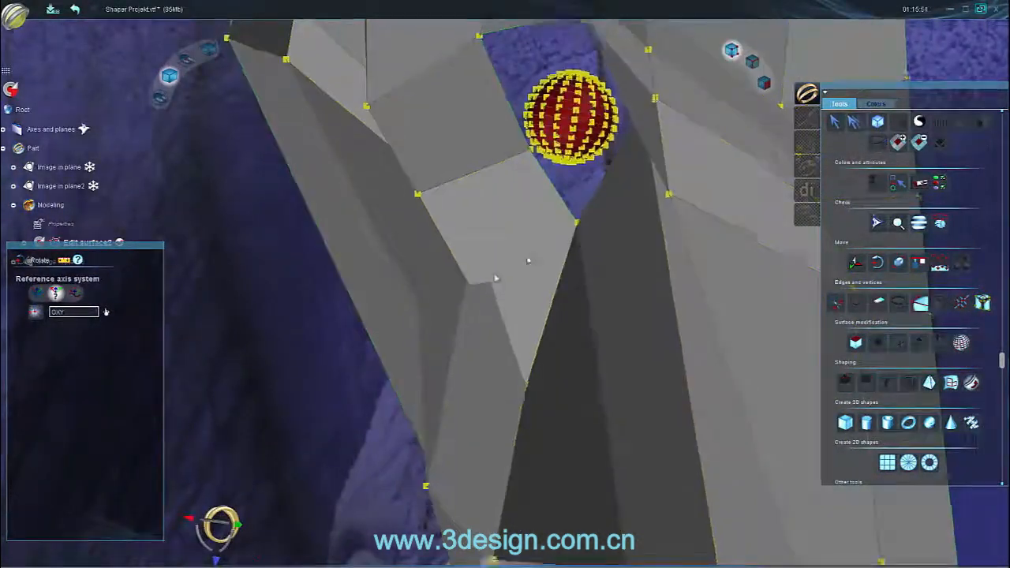
# Move the vertices below and beside the eye opening to reshape the surrounding socket in 3D.
pyautogui.moveTo(528, 259); pyautogui.dragTo(448, 263, button='middle')
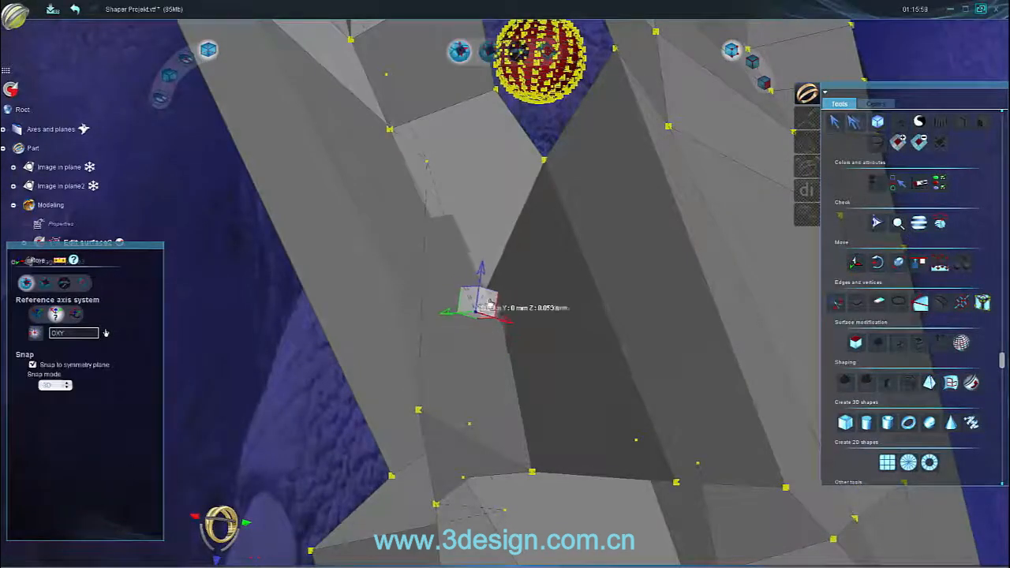
pyautogui.moveTo(484, 300); pyautogui.dragTo(505, 221)
pyautogui.moveTo(526, 180); pyautogui.dragTo(628, 238, button='middle')
pyautogui.moveTo(584, 312); pyautogui.dragTo(527, 263)
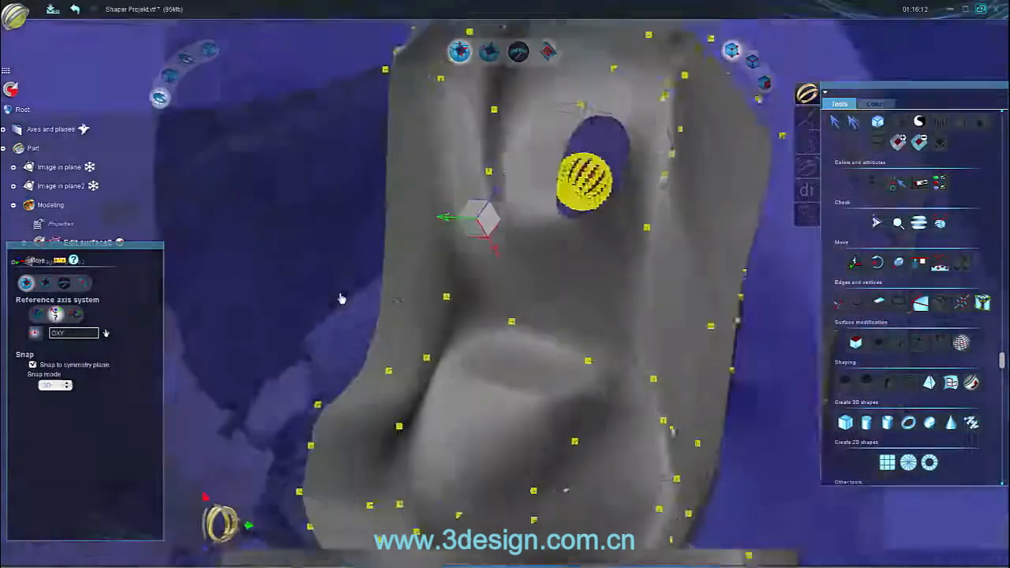
pyautogui.moveTo(442, 269); pyautogui.dragTo(372, 303, button='middle')
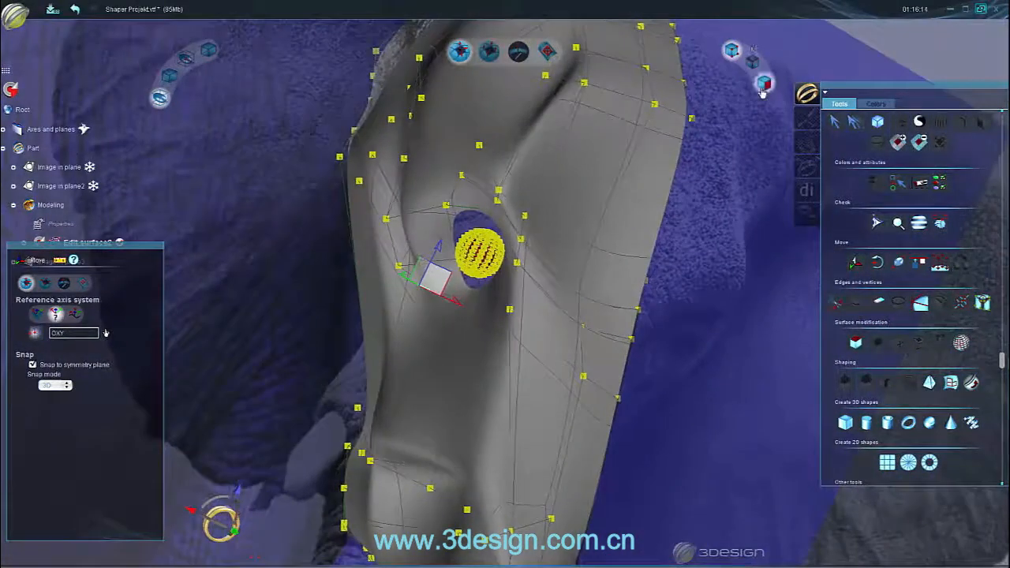
pyautogui.press('Escape')
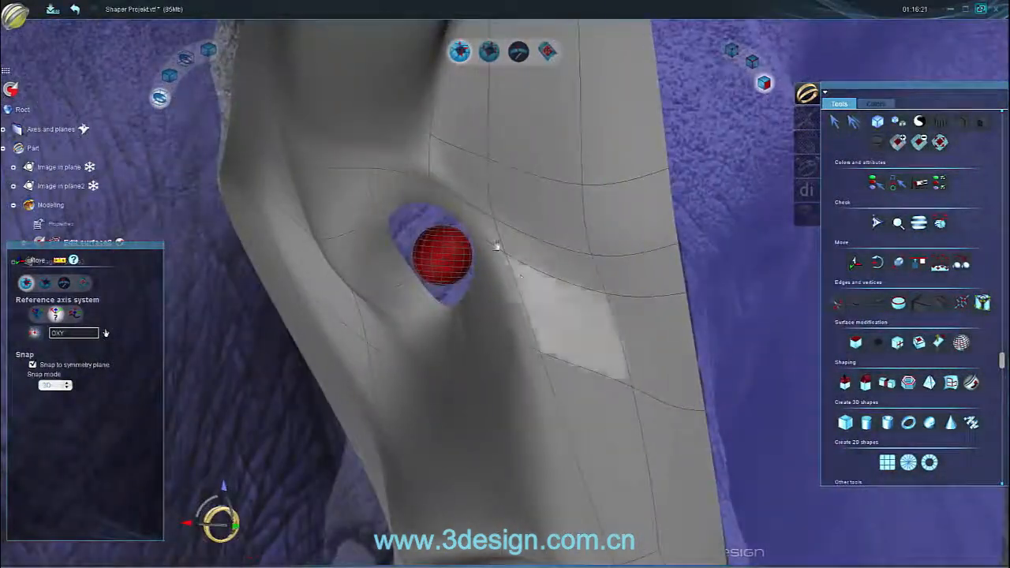
# Move the vertices on the inner rim of the eye opening to fit the eyelid around the eyeball.
pyautogui.click(422, 224)
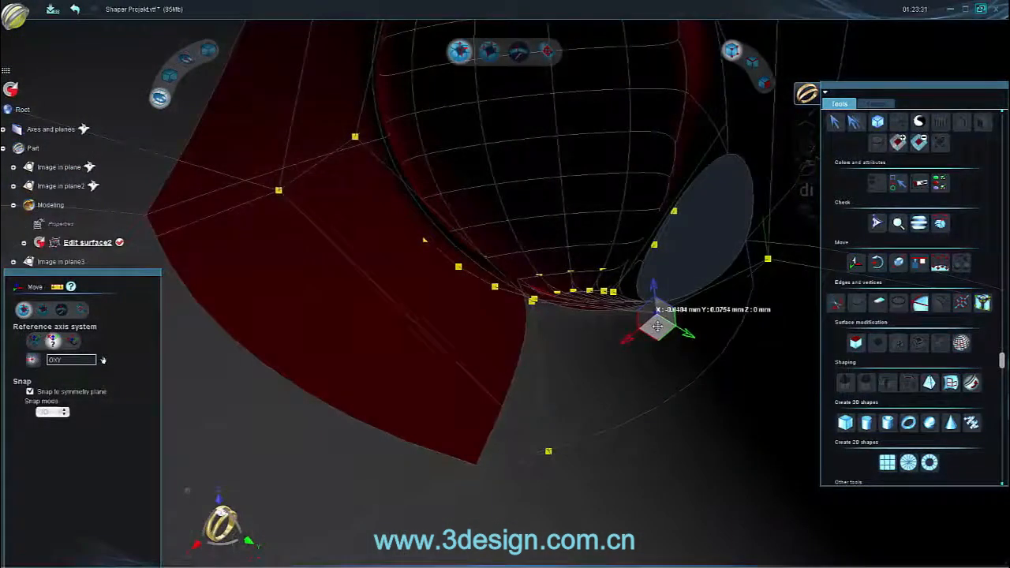
pyautogui.click(982, 126)
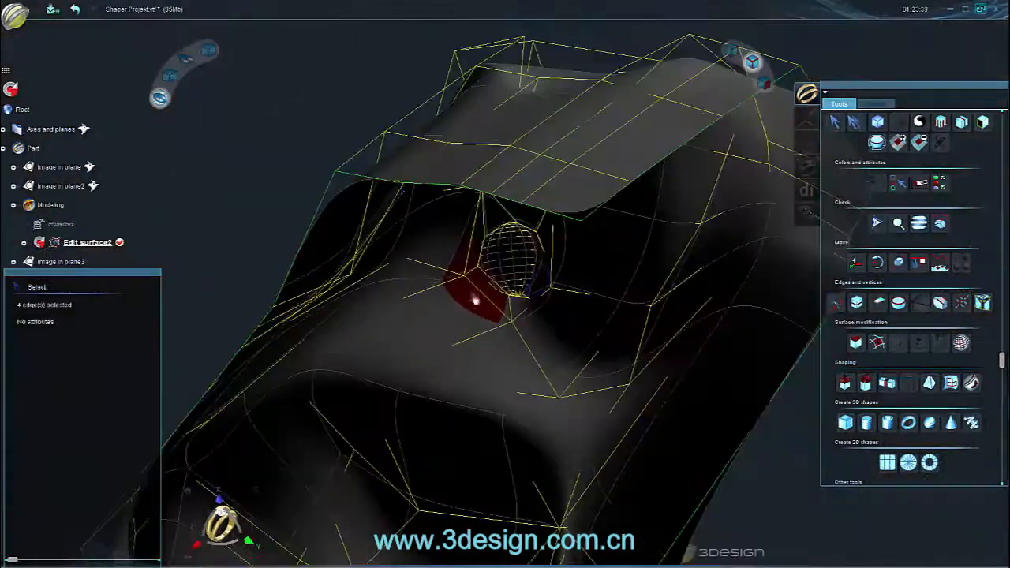
pyautogui.moveTo(426, 347); pyautogui.dragTo(469, 293, button='middle')
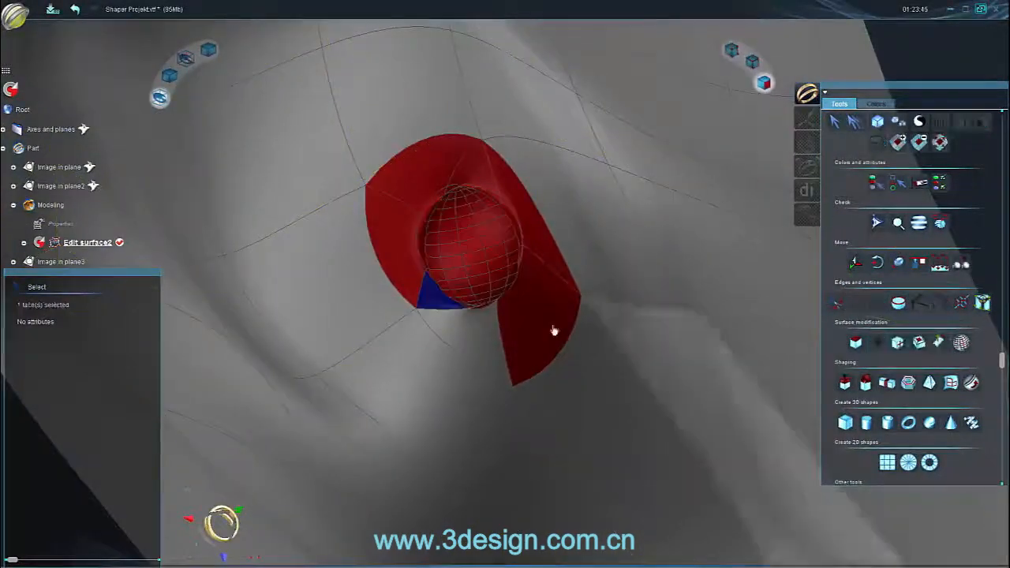
# Select the six red faces surrounding the eyeball and fill them with the white Color 0.
pyautogui.click(552, 332)
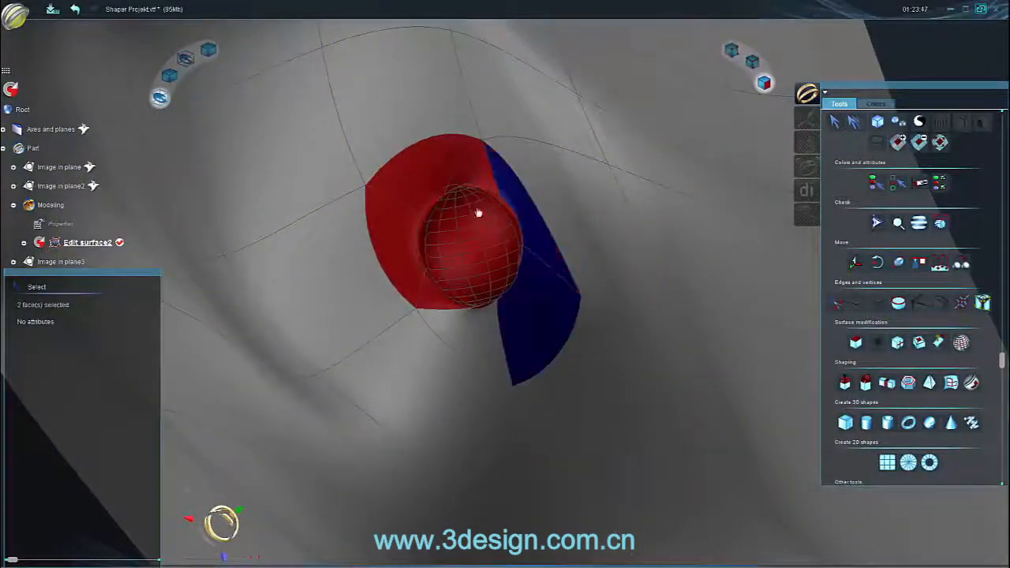
pyautogui.click(379, 231)
pyautogui.click(876, 103)
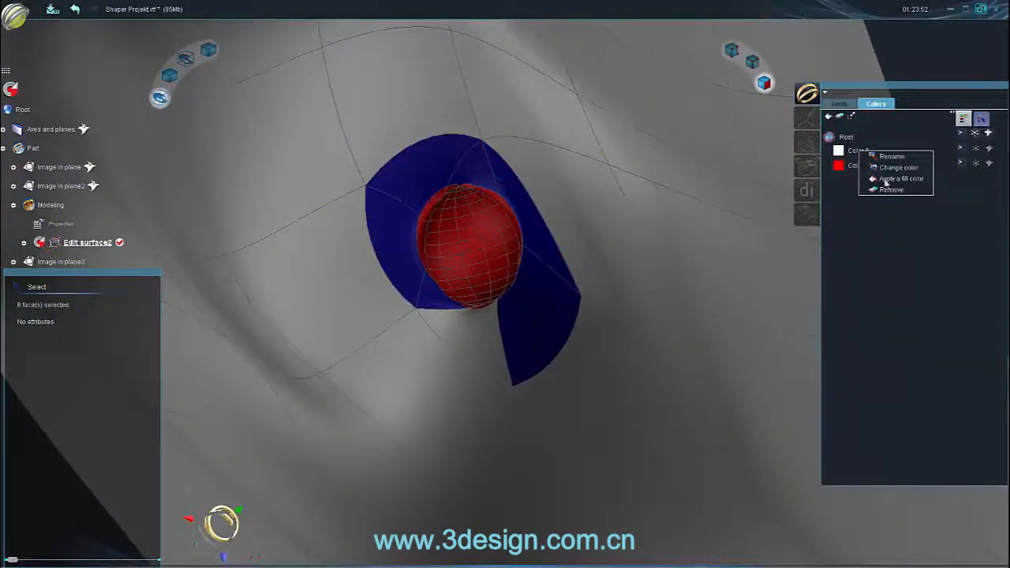
pyautogui.click(885, 179)
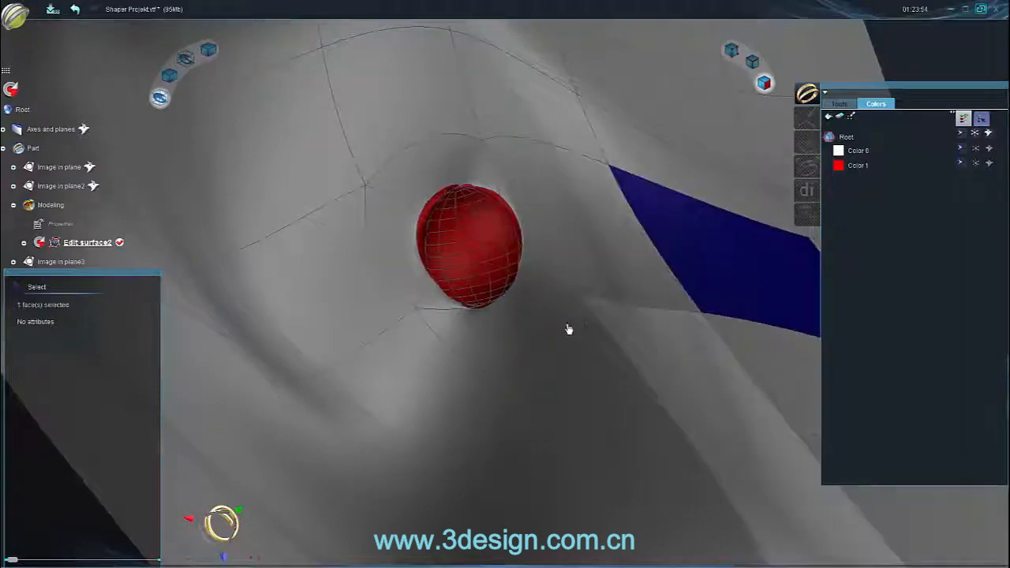
# Select the six faces along the top rear edge of the head, freeze the front reference image, and move the faces.
pyautogui.moveTo(566, 329); pyautogui.dragTo(287, 526, button='middle')
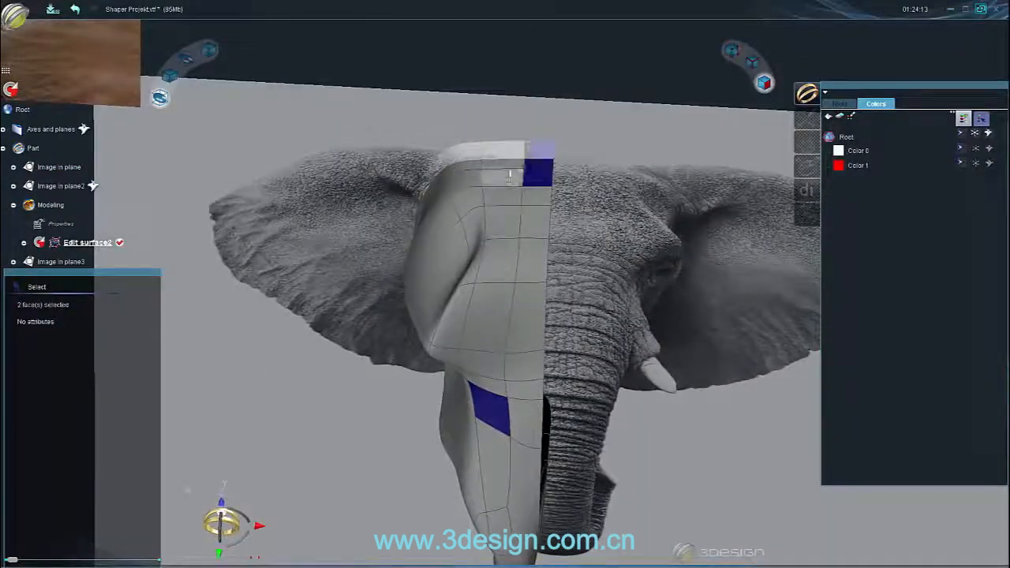
pyautogui.click(494, 171)
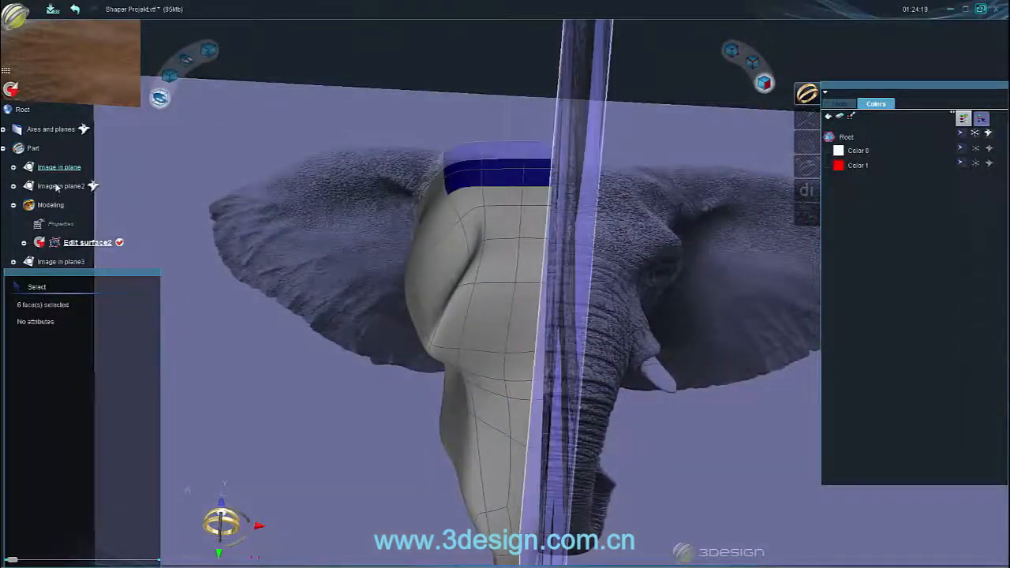
pyautogui.rightClick(62, 167)
pyautogui.click(91, 220)
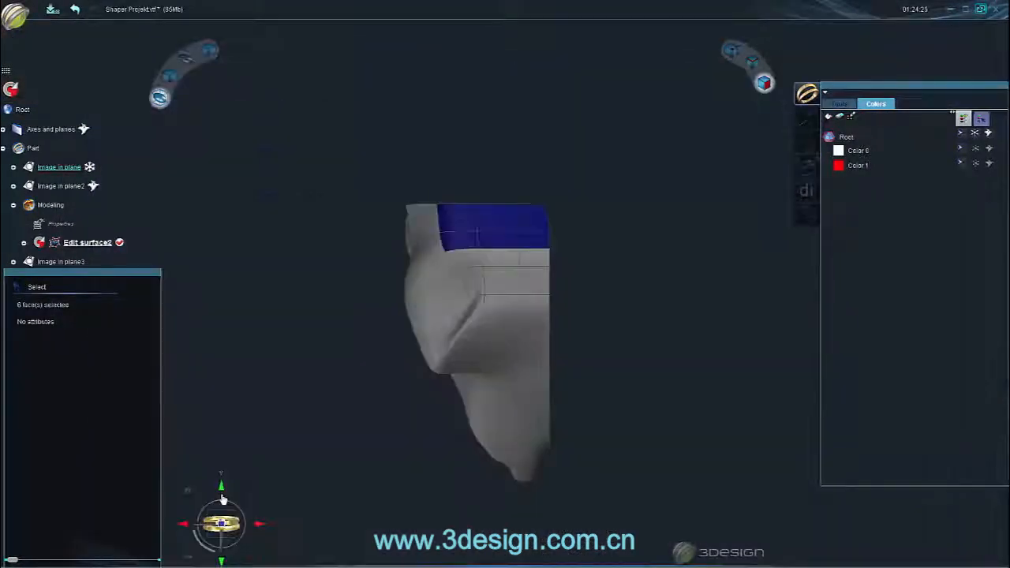
pyautogui.press('m')
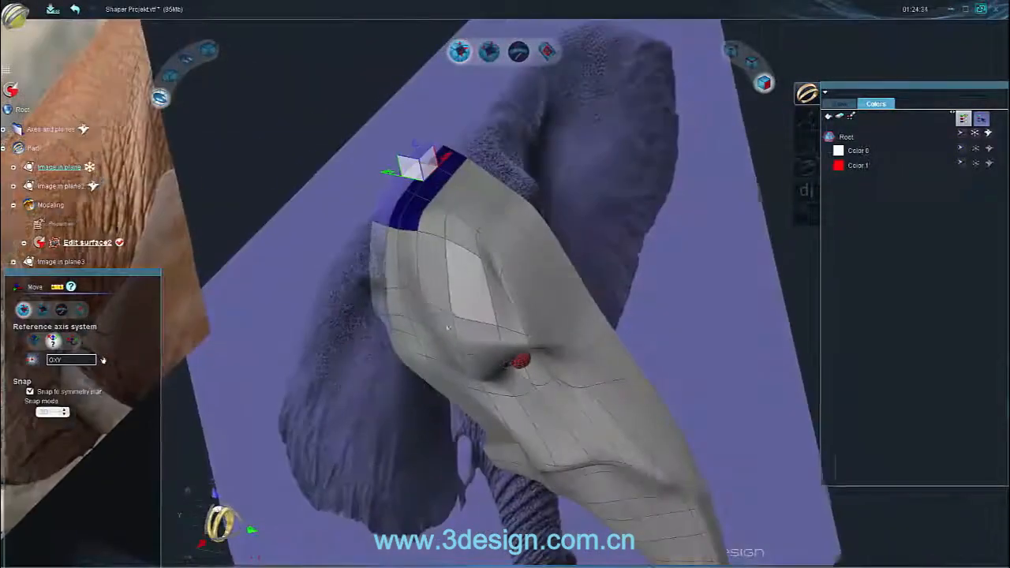
pyautogui.moveTo(408, 169); pyautogui.dragTo(434, 171, button='middle')
# Rotate the faces along the outer rear edge of the head beside the cheek to align the side with the reference.
pyautogui.press('r')
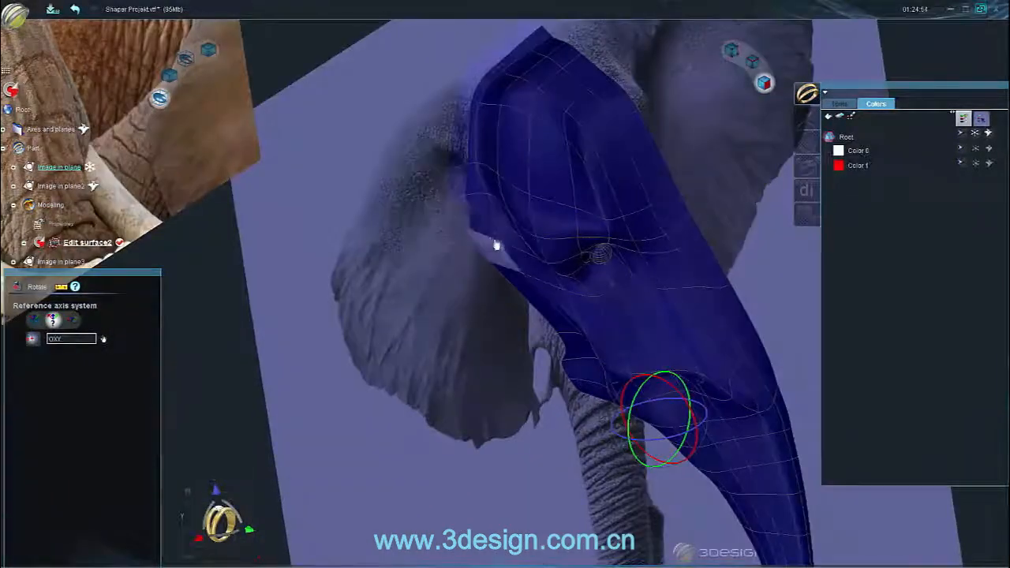
pyautogui.click(475, 224)
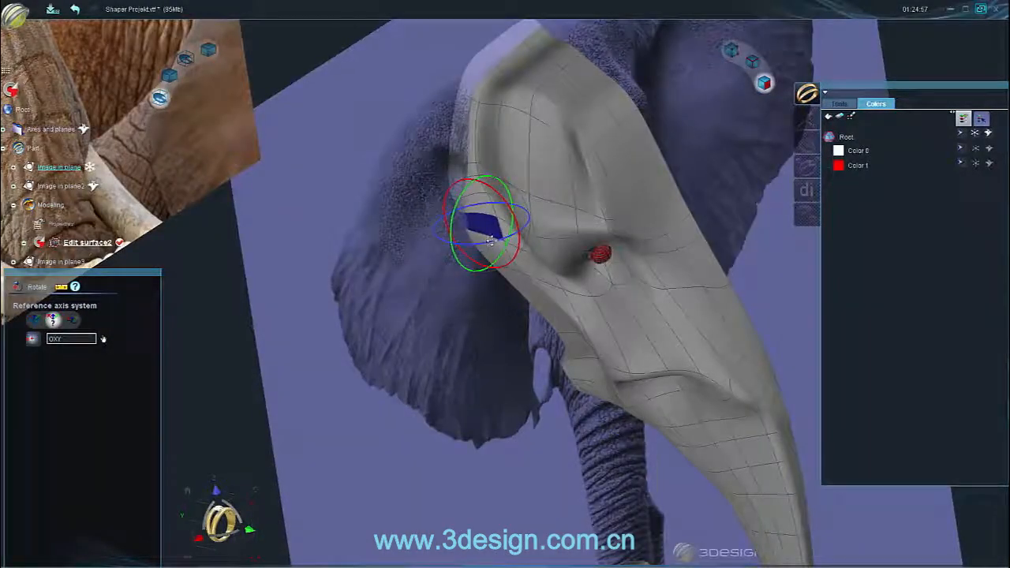
pyautogui.moveTo(505, 259)
pyautogui.mouseDown(button='middle')
pyautogui.moveTo(406, 214)
pyautogui.moveTo(397, 154)
pyautogui.moveTo(499, 273)
pyautogui.mouseUp(button='middle')
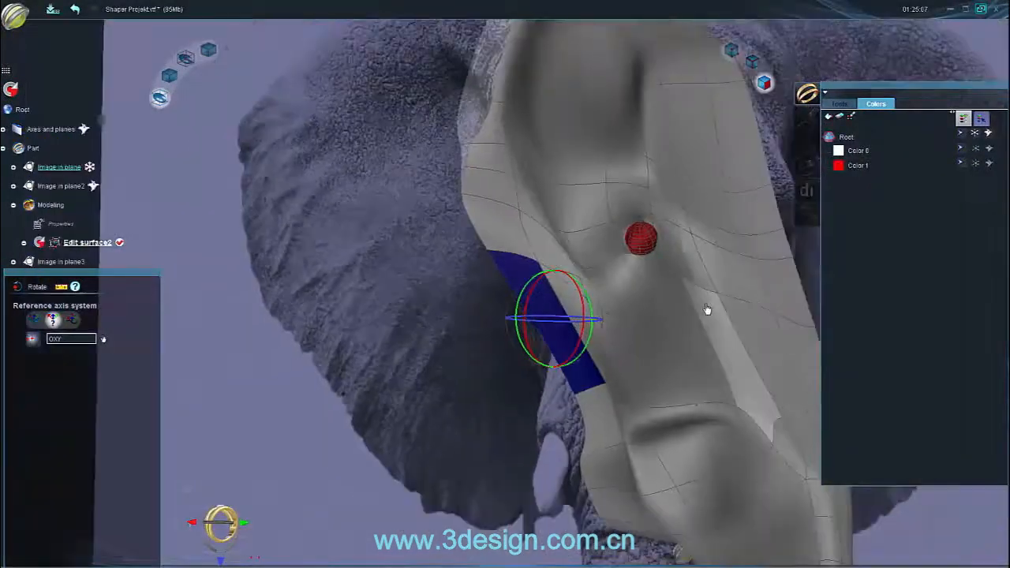
pyautogui.moveTo(705, 308); pyautogui.dragTo(654, 356, button='middle')
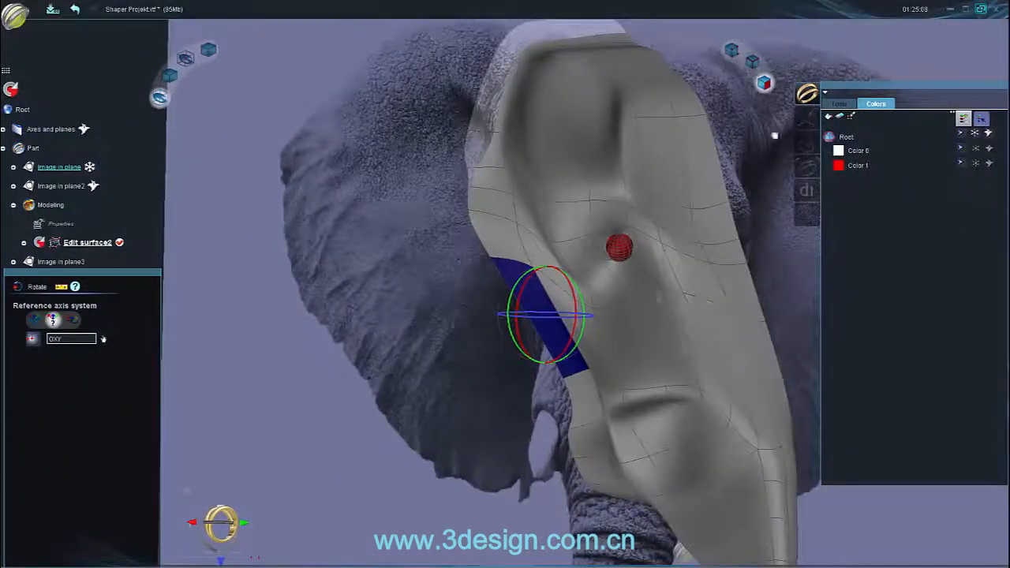
# Split the ring of edges running below the eye to add an edge loop across the cheek.
pyautogui.click(941, 125)
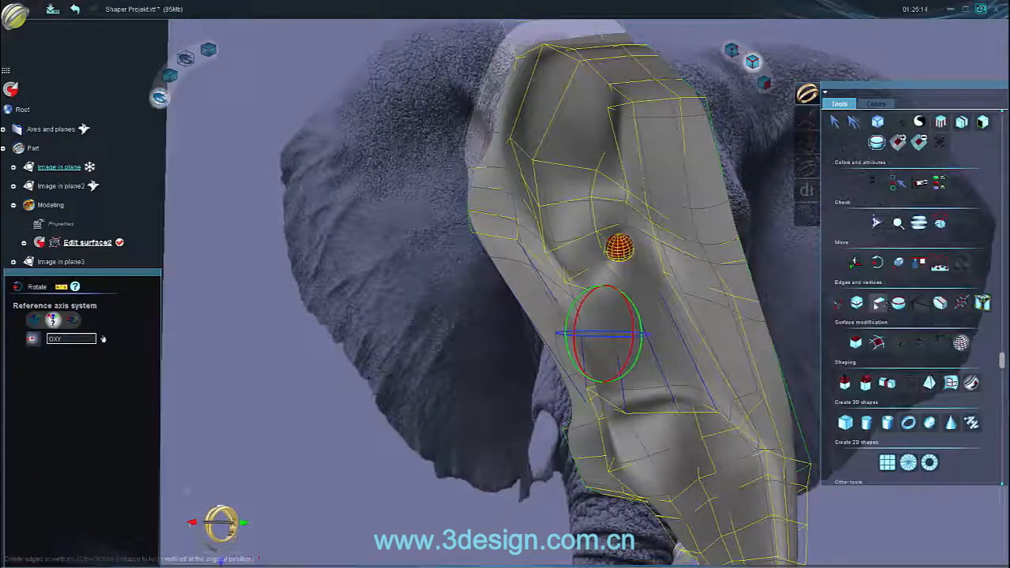
pyautogui.click(856, 303)
pyautogui.press('Return')
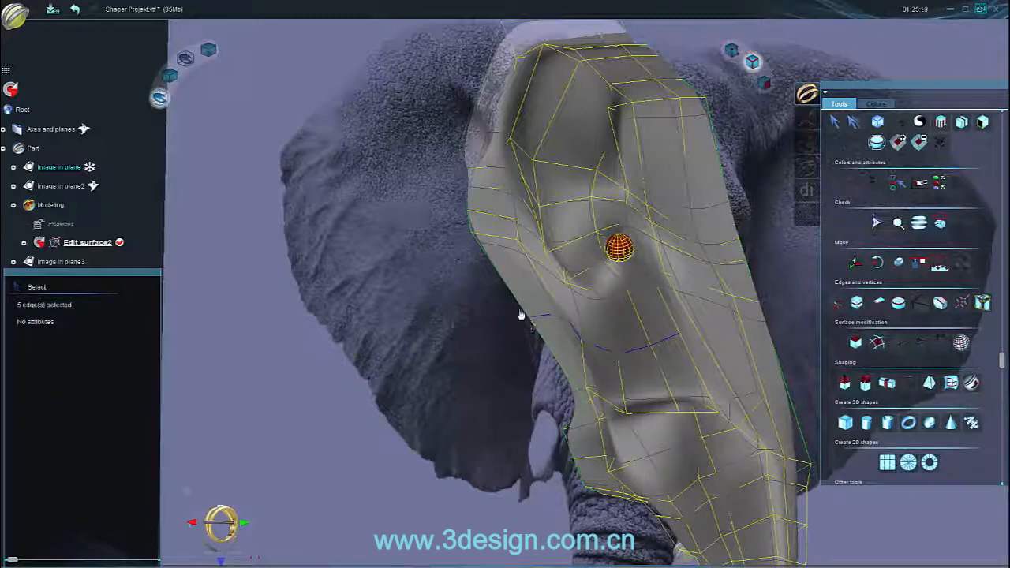
pyautogui.press('f')
pyautogui.moveTo(604, 297); pyautogui.dragTo(653, 488, button='middle')
pyautogui.click(653, 488)
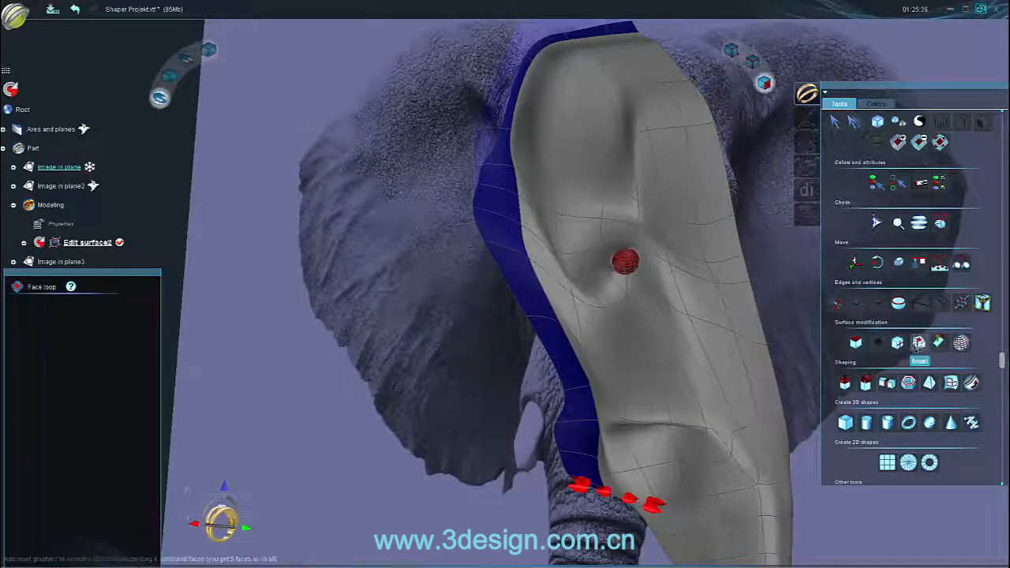
pyautogui.click(918, 342)
pyautogui.moveTo(582, 450); pyautogui.dragTo(644, 361, button='middle')
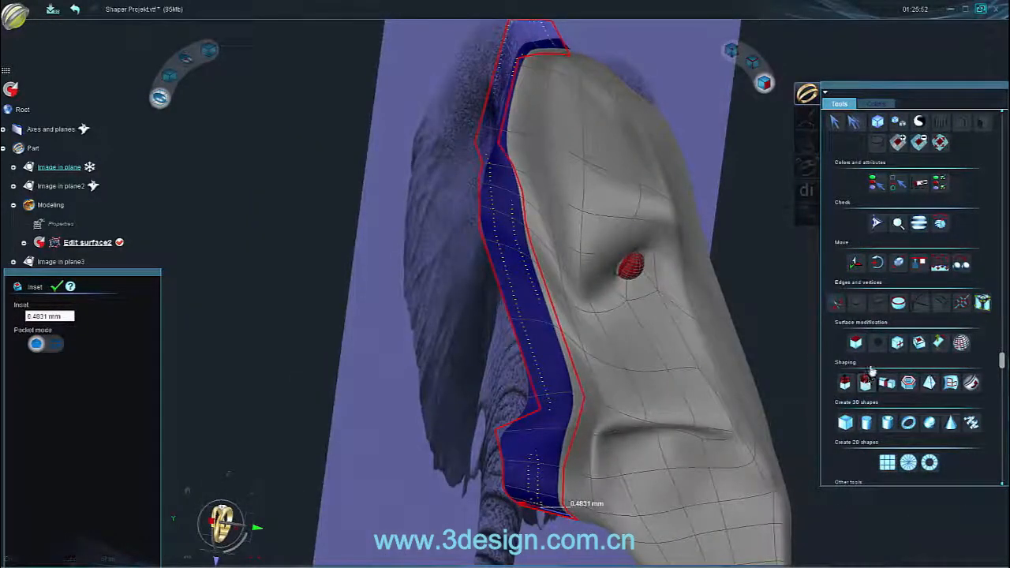
pyautogui.click(550, 339)
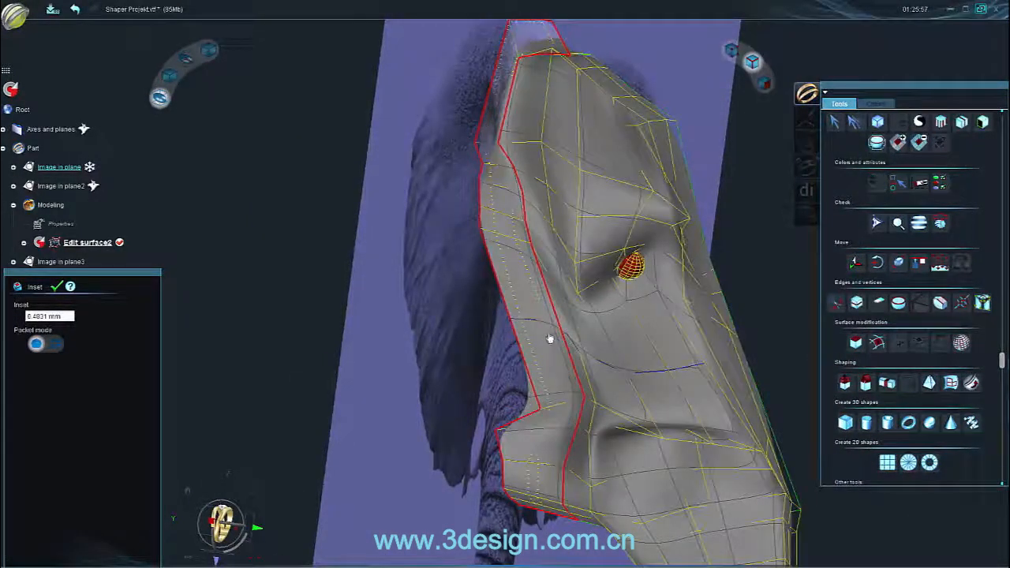
pyautogui.click(57, 286)
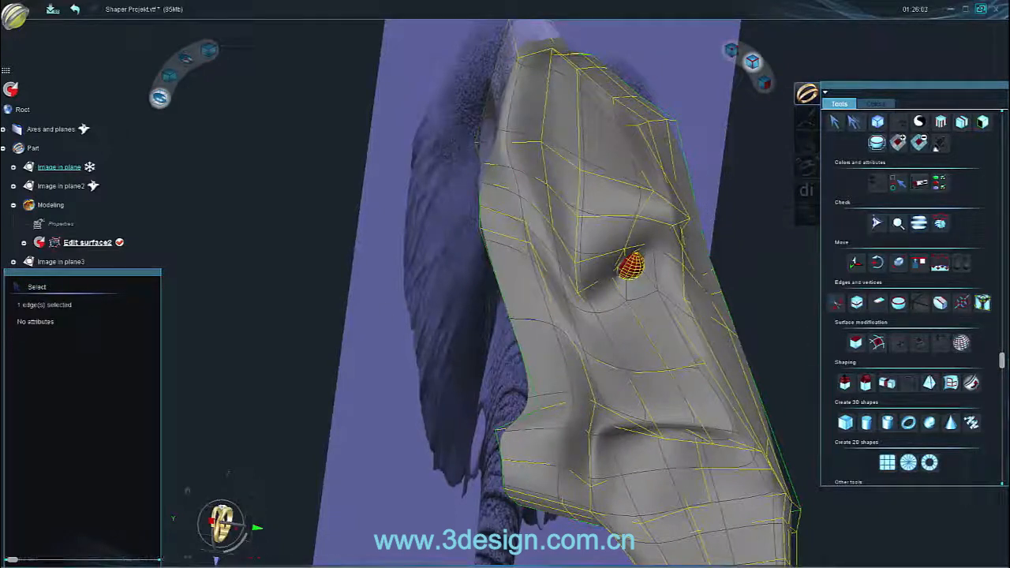
# Split the ring of edges across the outer side strip near its border to create a narrow row of faces.
pyautogui.click(857, 302)
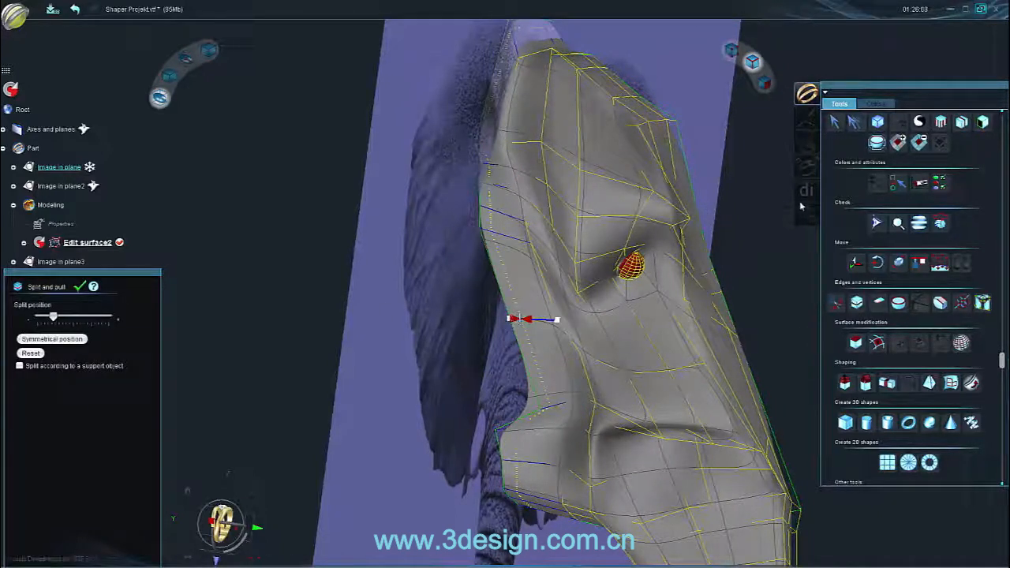
pyautogui.click(79, 288)
pyautogui.scroll(-3, 535, 329)
pyautogui.moveTo(534, 332); pyautogui.dragTo(599, 325, button='middle')
# Display the mesh faceted and unfreeze the front reference image.
pyautogui.click(170, 76)
pyautogui.rightClick(75, 166)
pyautogui.click(104, 195)
pyautogui.moveTo(336, 269); pyautogui.dragTo(368, 268, button='middle')
pyautogui.scroll(4, 480, 144)
# Rotate the narrow border face at the upper part of the outer side strip, behind the brow.
pyautogui.click(482, 164)
pyautogui.scroll(3, 482, 164)
pyautogui.click(764, 83)
pyautogui.moveTo(553, 140); pyautogui.dragTo(529, 219, button='middle')
pyautogui.click(502, 215)
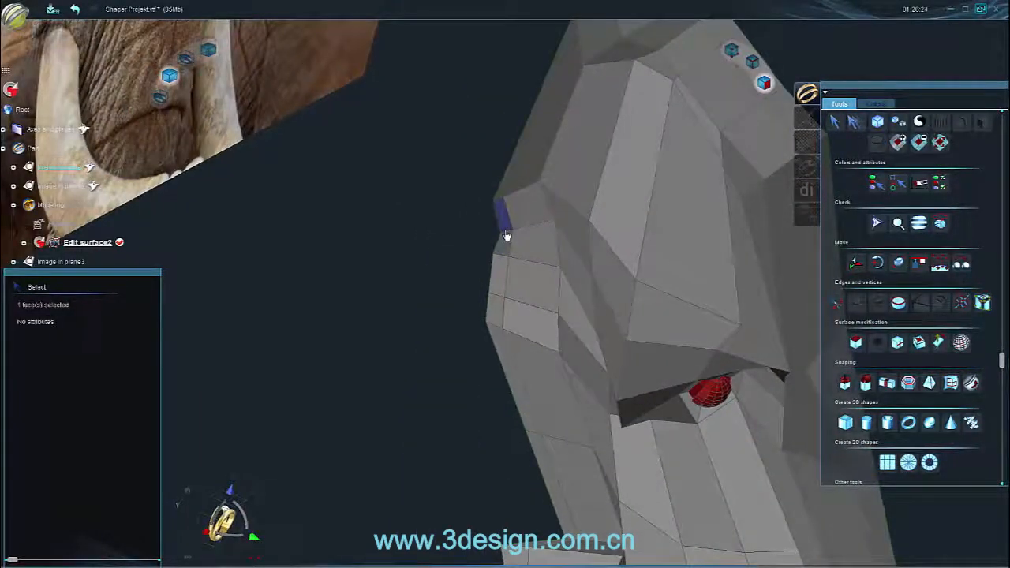
pyautogui.press('r')
pyautogui.moveTo(513, 238); pyautogui.dragTo(492, 259)
# Rotate the next narrow border faces further down the outer side strip, level with and below the eye.
pyautogui.moveTo(466, 291); pyautogui.dragTo(655, 369, button='middle')
pyautogui.click(547, 298)
pyautogui.click(497, 377)
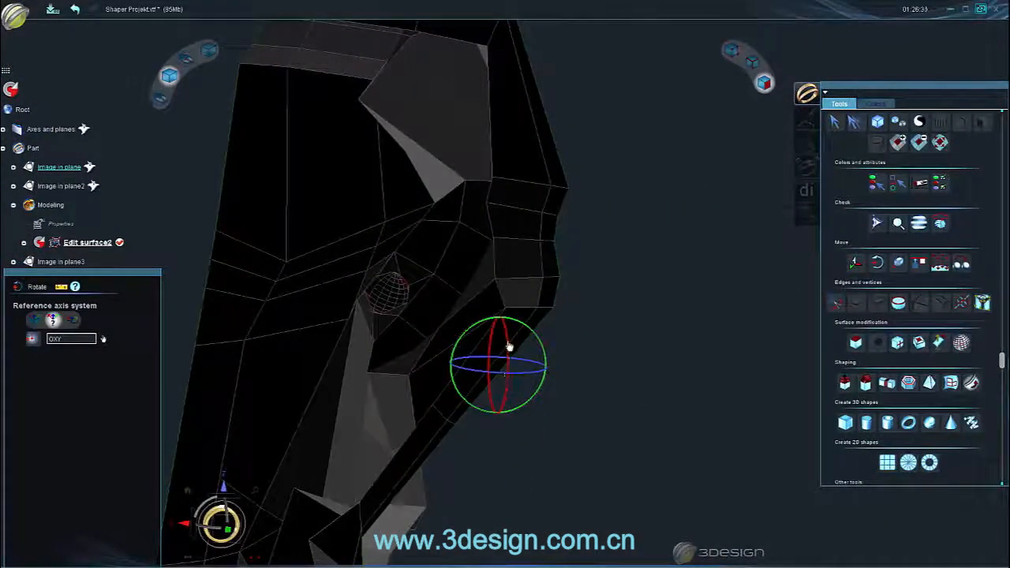
pyautogui.click(428, 481)
# Select several narrow faces together along the border strip and rotate them to turn the edge of the head.
pyautogui.moveTo(438, 486); pyautogui.dragTo(590, 361, button='middle')
pyautogui.click(518, 328)
pyautogui.keyDown('ctrl'); pyautogui.click(586, 322); pyautogui.keyUp('ctrl')
pyautogui.keyDown('ctrl'); pyautogui.click(617, 308); pyautogui.keyUp('ctrl')
pyautogui.keyDown('ctrl'); pyautogui.click(519, 335); pyautogui.keyUp('ctrl')
pyautogui.click(458, 413)
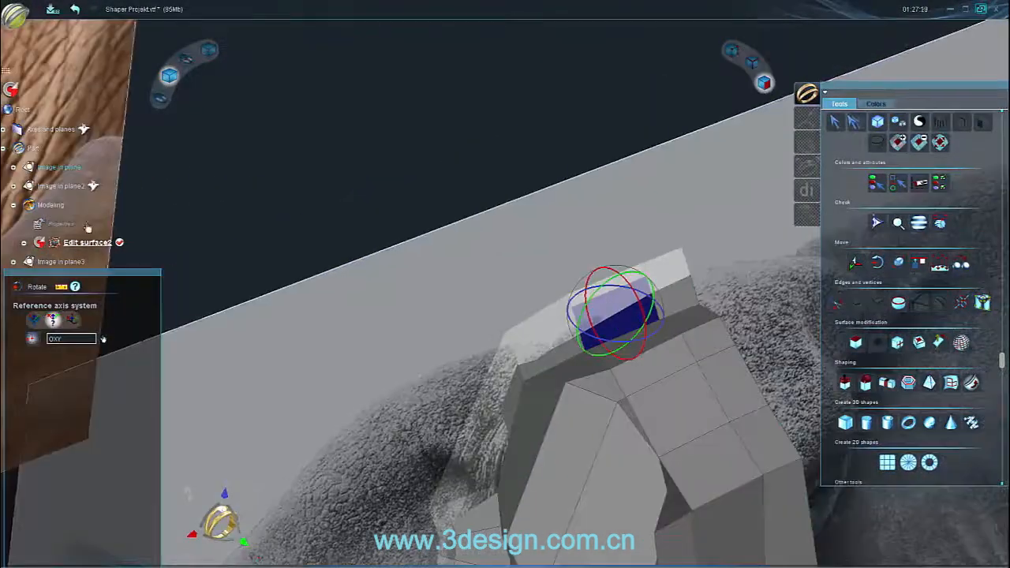
# Freeze the front reference image and rotate the middle and inner faces along the top rear edge of the head.
pyautogui.rightClick(67, 167)
pyautogui.click(86, 218)
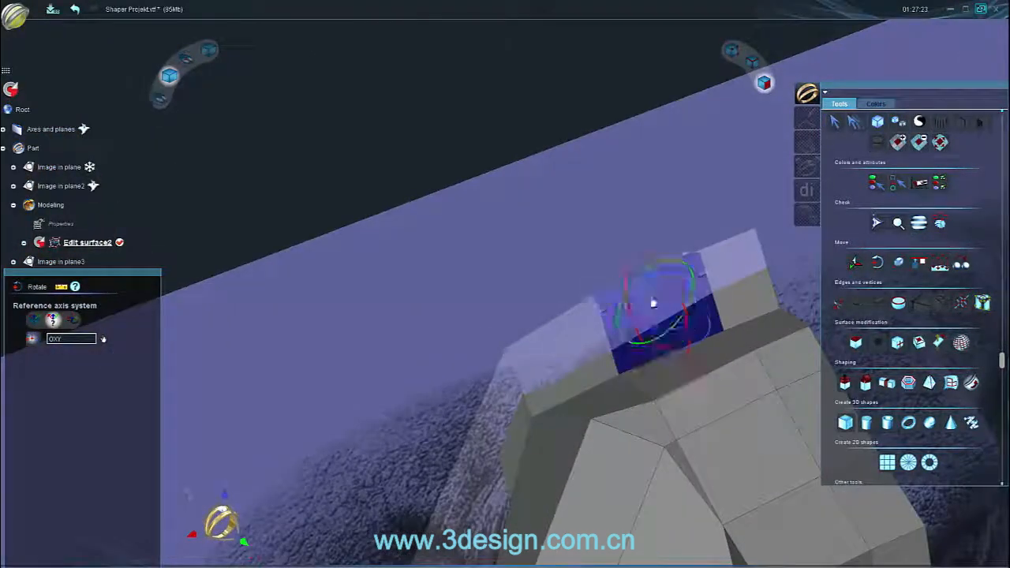
pyautogui.moveTo(652, 302); pyautogui.dragTo(658, 270)
pyautogui.click(739, 291)
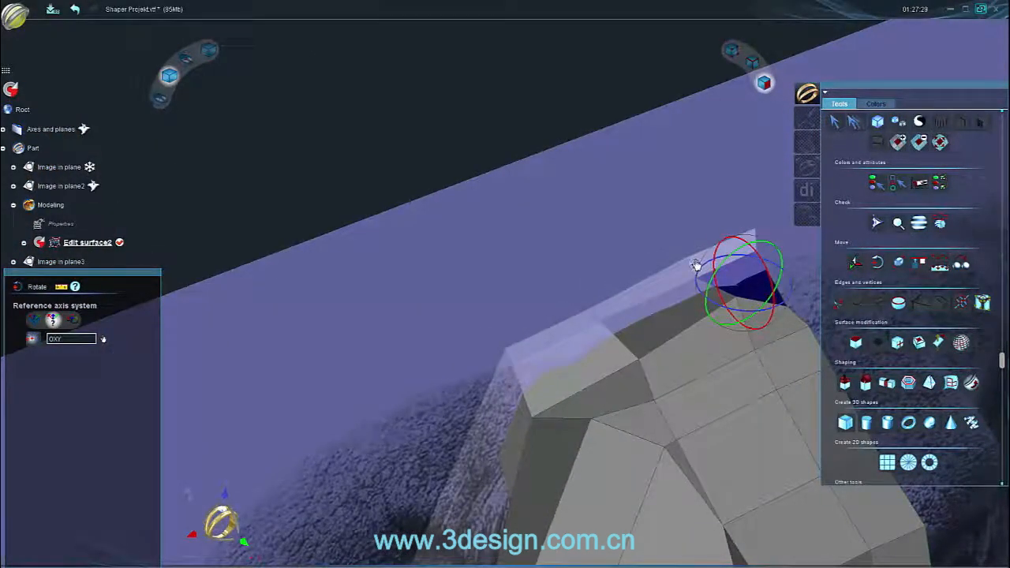
pyautogui.click(741, 236)
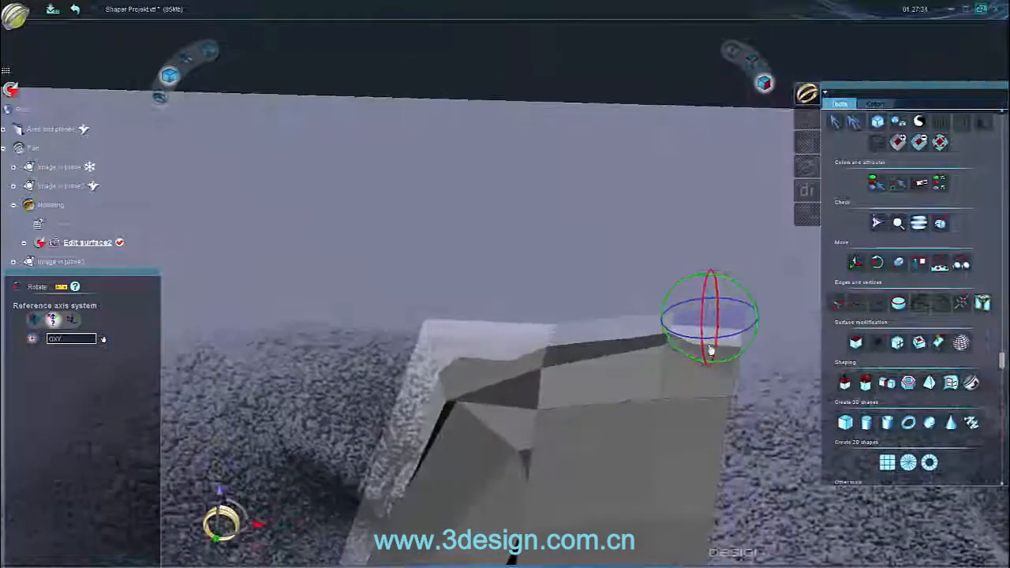
# Rotate the outer face at the upper corner of the head's rear edge.
pyautogui.click(510, 339)
pyautogui.moveTo(510, 339); pyautogui.dragTo(619, 294, button='middle')
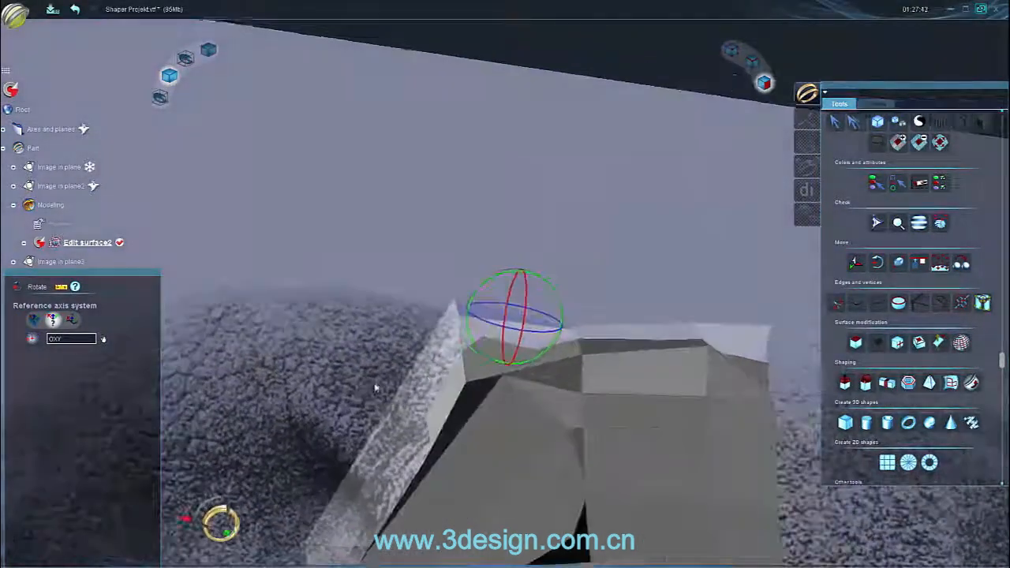
pyautogui.click(436, 471)
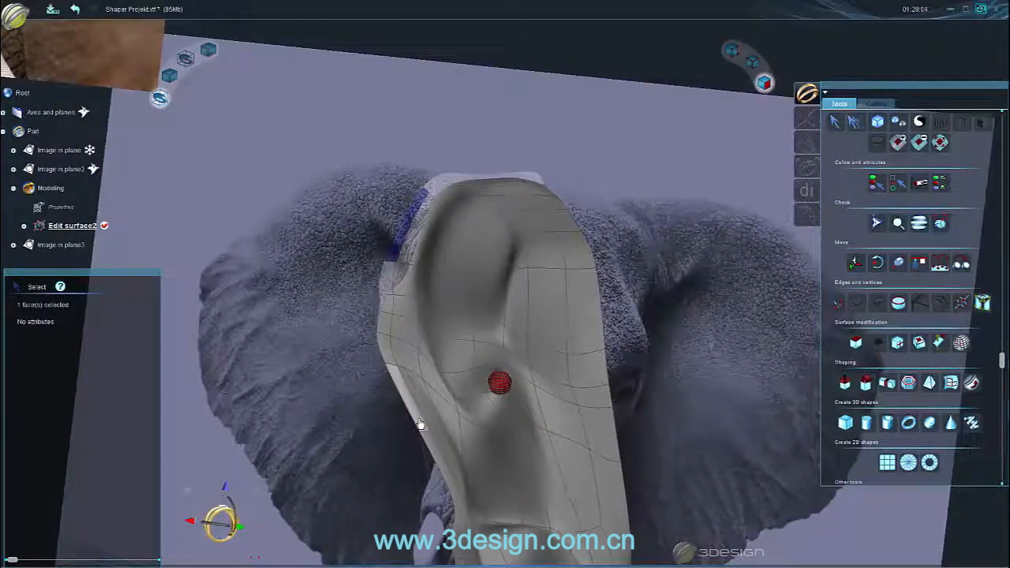
# Select the narrow faces along the upper side of the head and extrude them outward in Free mode over the reference ear.
pyautogui.moveTo(419, 424); pyautogui.dragTo(386, 309)
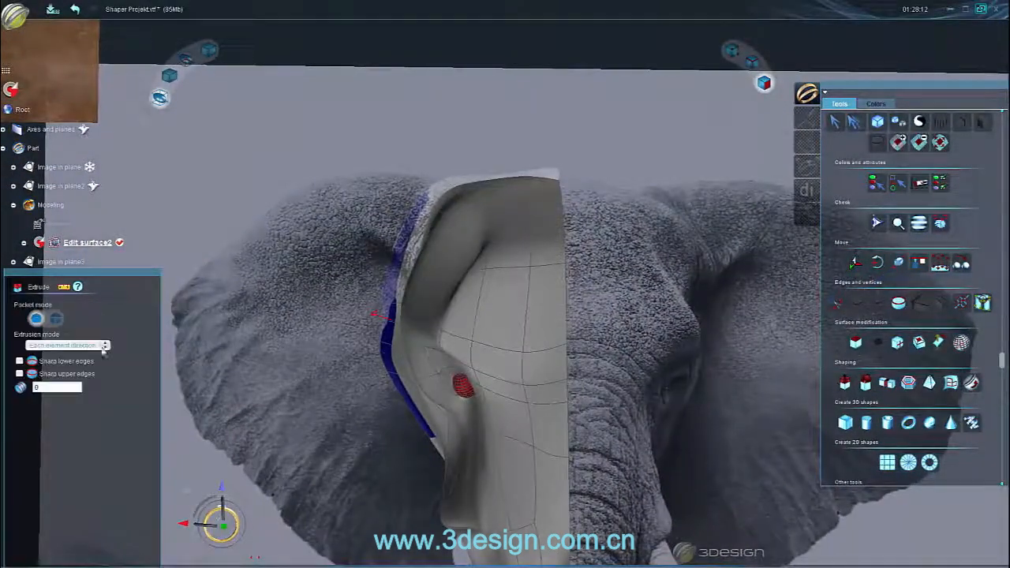
pyautogui.click(103, 348)
pyautogui.click(87, 371)
pyautogui.moveTo(365, 304); pyautogui.dragTo(631, 227, button='middle')
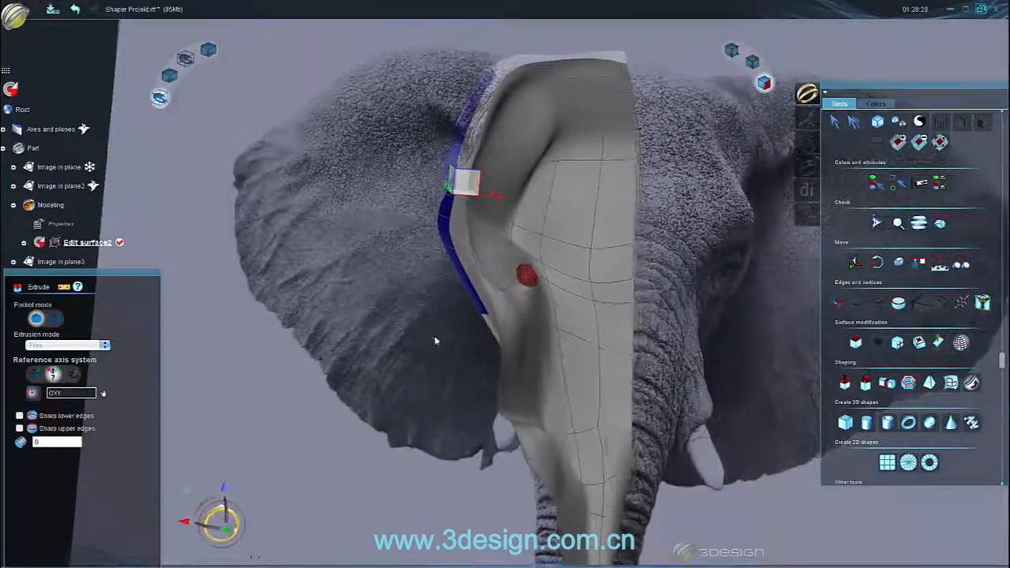
pyautogui.moveTo(464, 175); pyautogui.dragTo(314, 184)
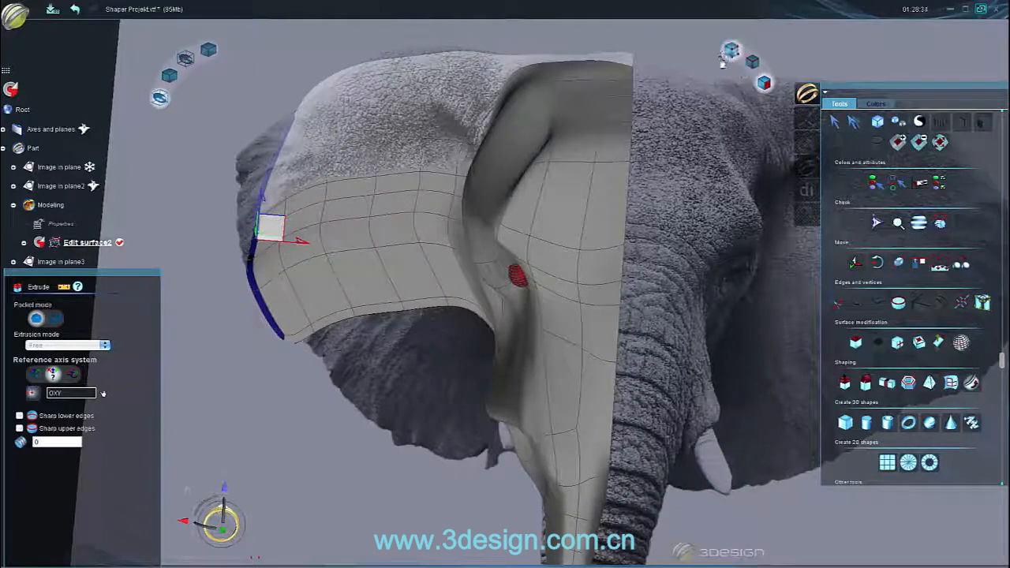
# Try to reposition the outer edge vertices of the extruded ear over the reference ear.
pyautogui.rightClick(243, 171)
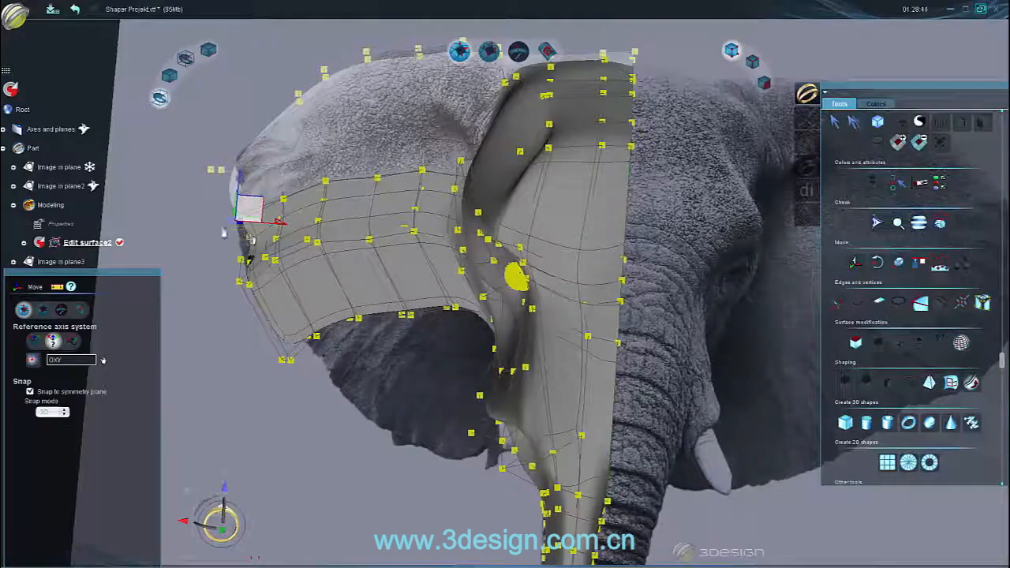
pyautogui.moveTo(240, 233); pyautogui.dragTo(486, 323, button='middle')
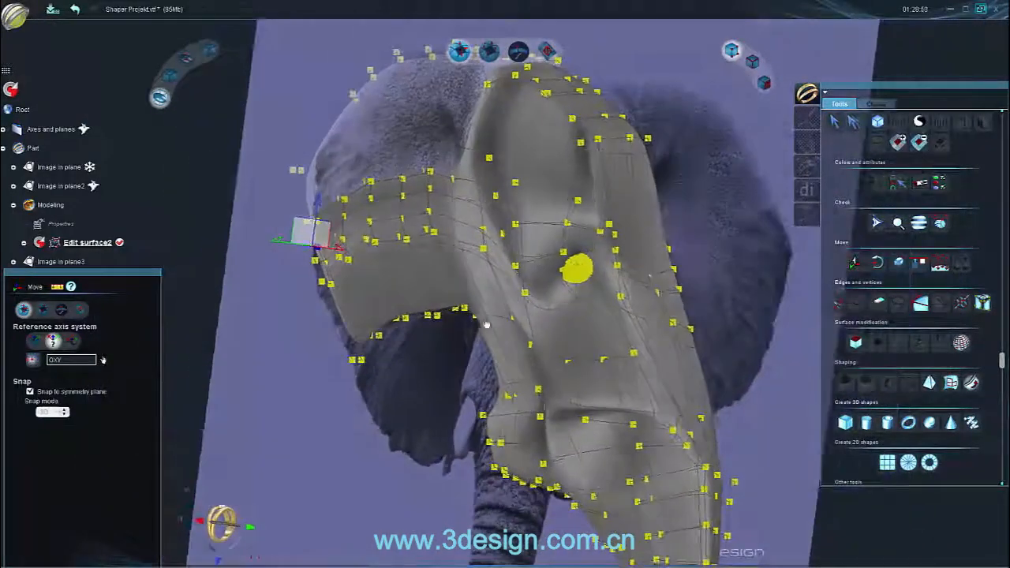
pyautogui.scroll(-3, 486, 323)
pyautogui.moveTo(304, 396); pyautogui.dragTo(384, 262)
pyautogui.moveTo(425, 325); pyautogui.dragTo(442, 348, button='middle')
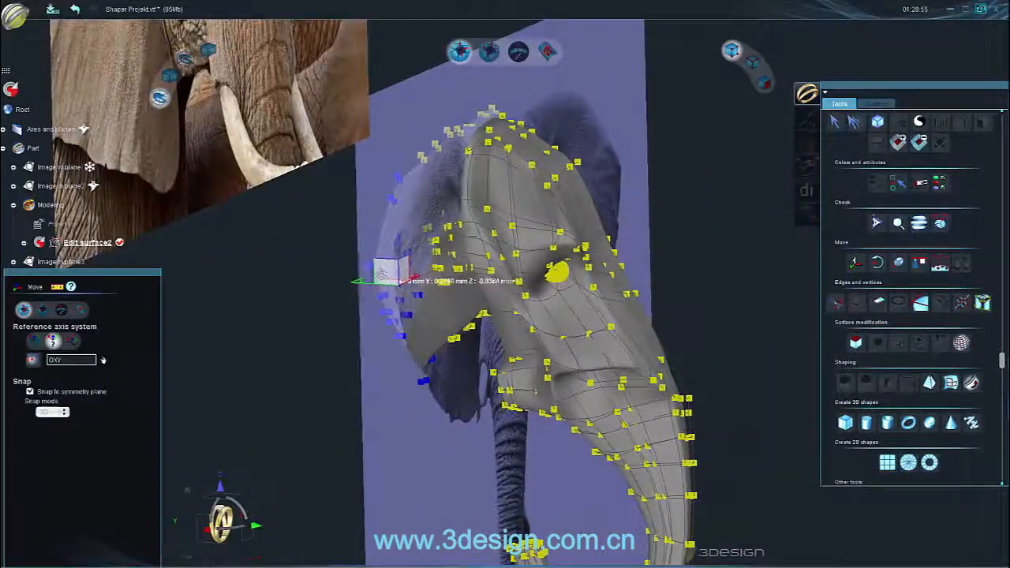
# Freeze the side reference image and undo the extrusion of the ear.
pyautogui.click(93, 186)
pyautogui.moveTo(370, 304); pyautogui.dragTo(489, 292, button='middle')
pyautogui.moveTo(446, 250); pyautogui.dragTo(432, 259)
pyautogui.hotkey('ctrl', 'z')
pyautogui.moveTo(383, 256); pyautogui.dragTo(239, 303, button='middle')
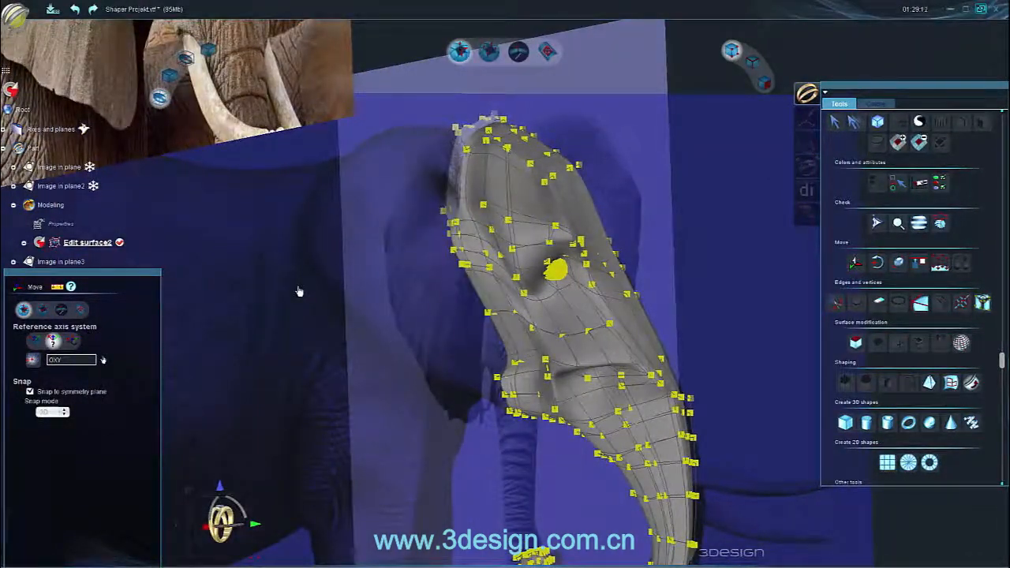
# Select the narrow border faces along the side of the head and move them out to the reference ear's outer edge.
pyautogui.moveTo(539, 223); pyautogui.dragTo(689, 275, button='middle')
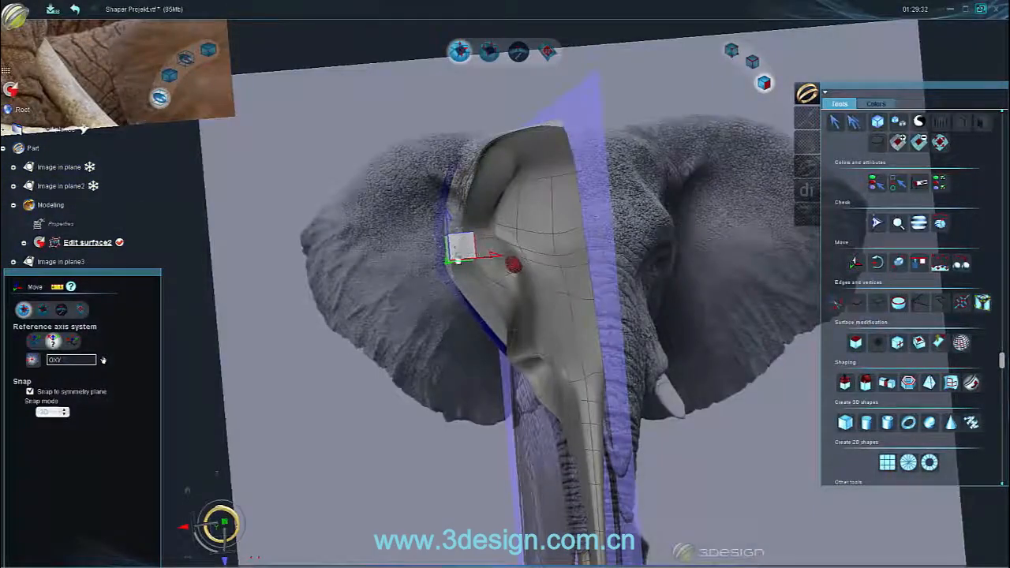
pyautogui.moveTo(458, 260); pyautogui.dragTo(434, 280, button='middle')
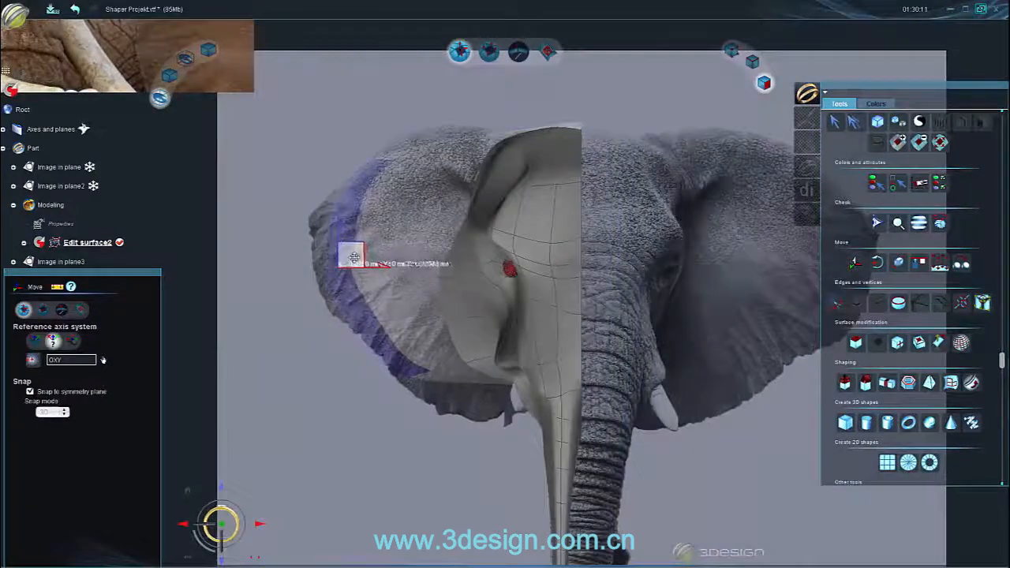
pyautogui.moveTo(342, 349); pyautogui.dragTo(677, 220, button='middle')
pyautogui.moveTo(433, 352); pyautogui.dragTo(241, 457, button='middle')
pyautogui.click(235, 520)
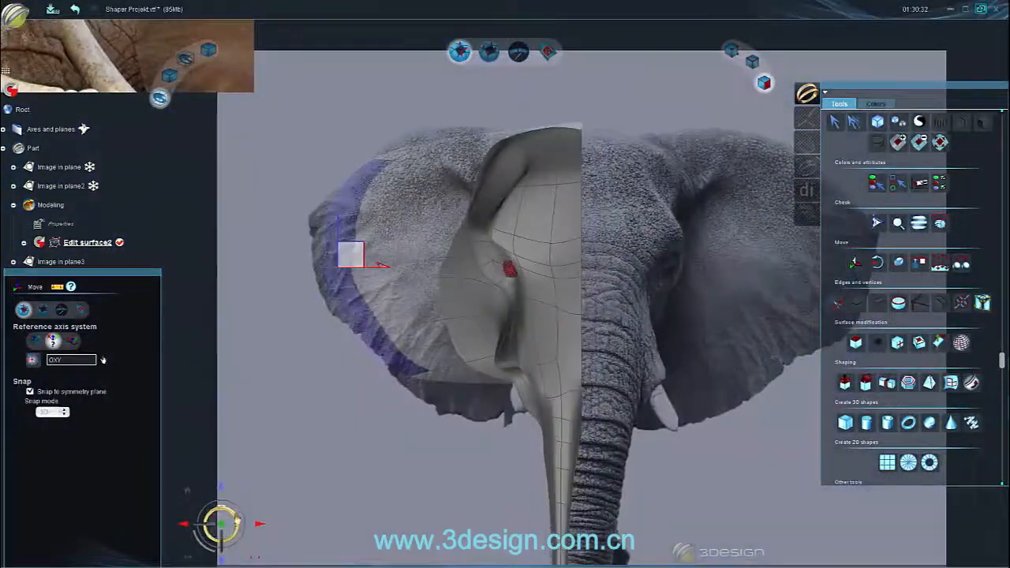
# Move the vertices along the ear's outer and lower rim onto the front reference outline.
pyautogui.moveTo(367, 444); pyautogui.dragTo(432, 368)
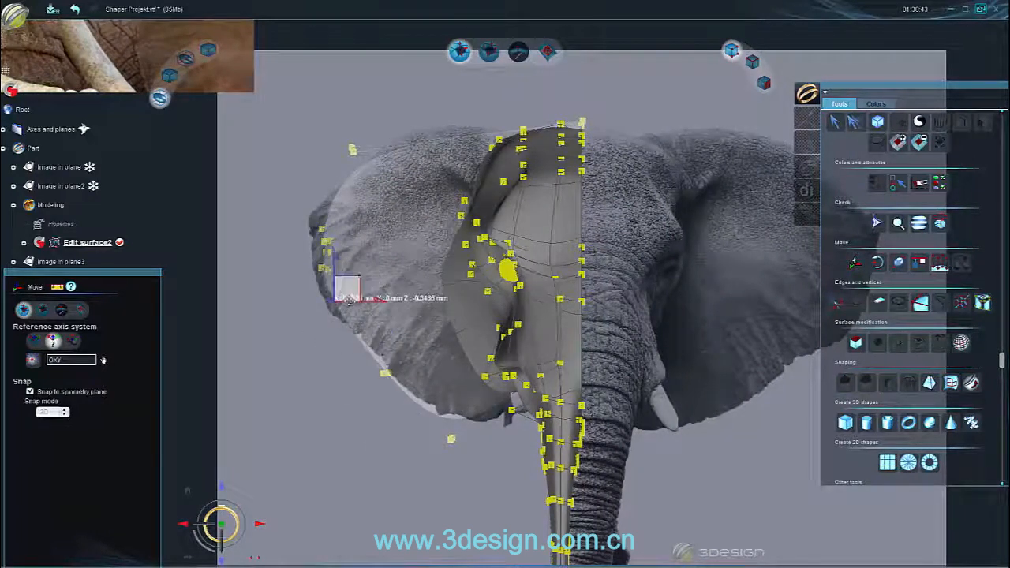
pyautogui.scroll(3, 341, 261)
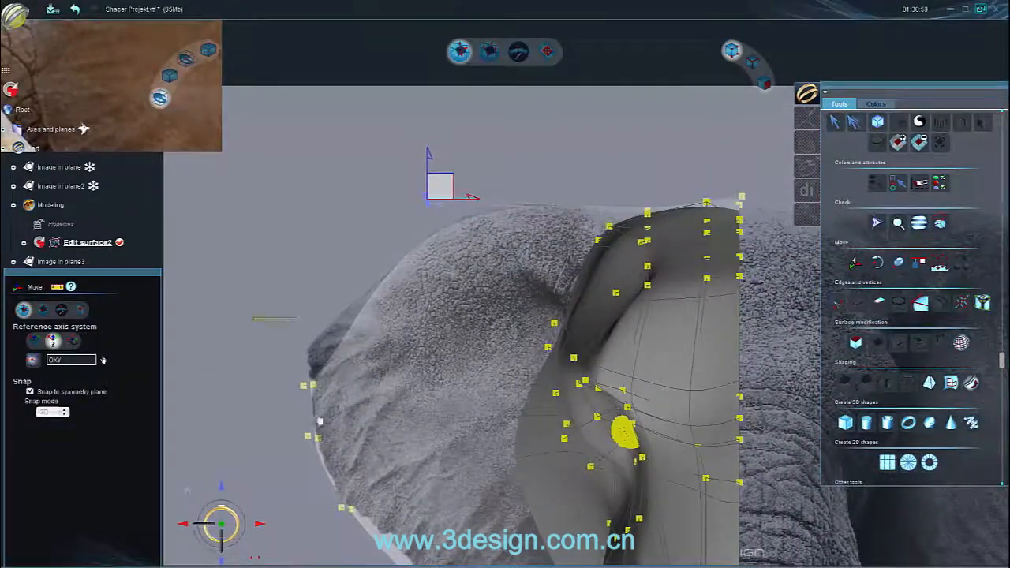
pyautogui.moveTo(332, 331); pyautogui.dragTo(273, 370, button='middle')
pyautogui.scroll(-3, 387, 347)
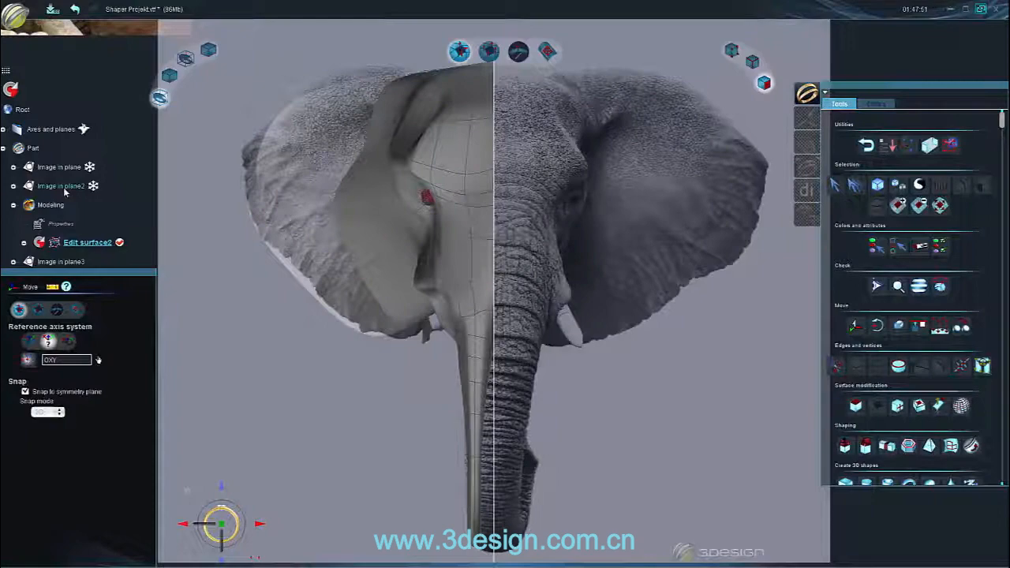
# Check both reference images' settings and move the ear's upper outer vertices onto the front reference outline.
pyautogui.click(65, 188)
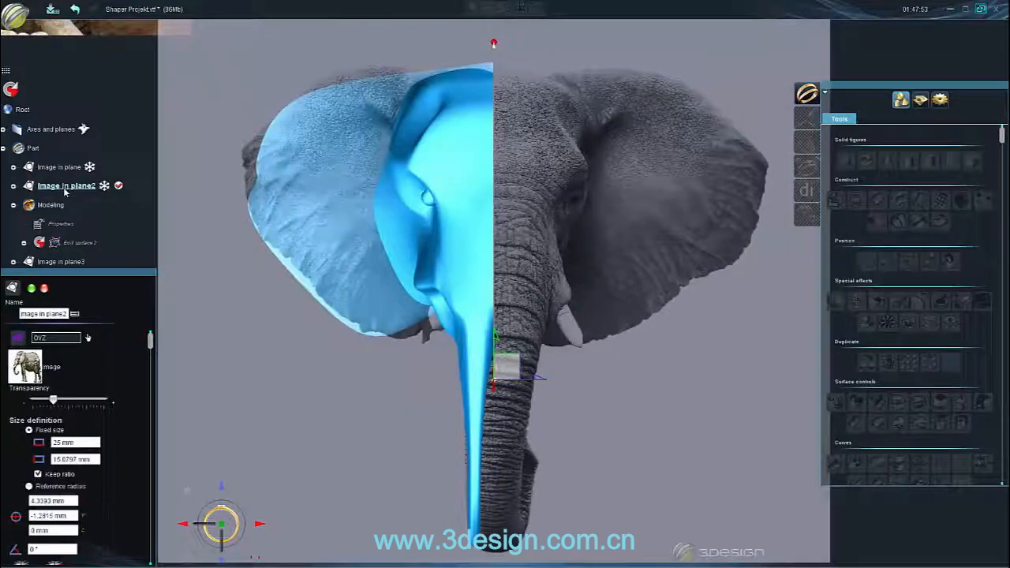
pyautogui.click(63, 167)
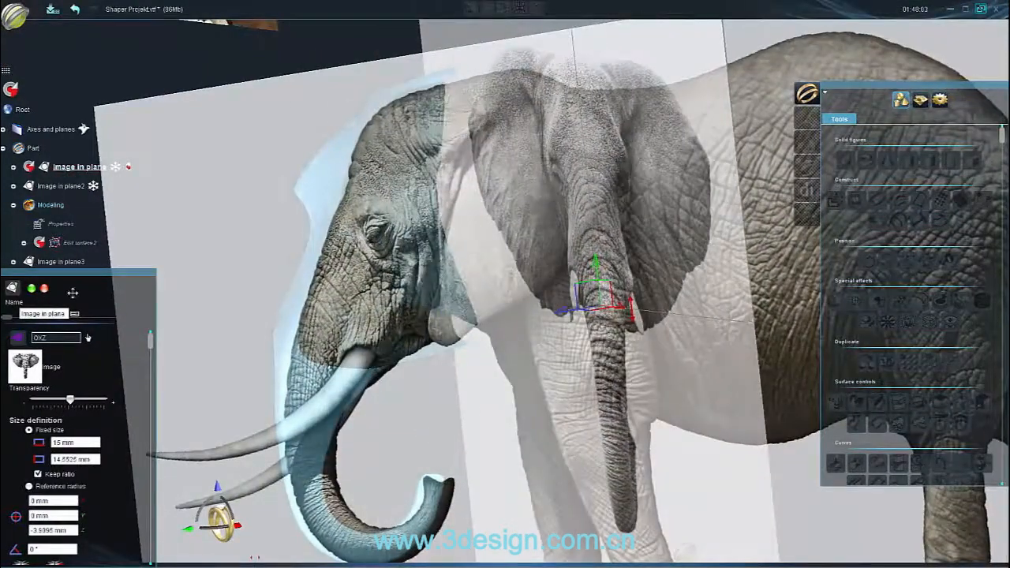
pyautogui.click(70, 243)
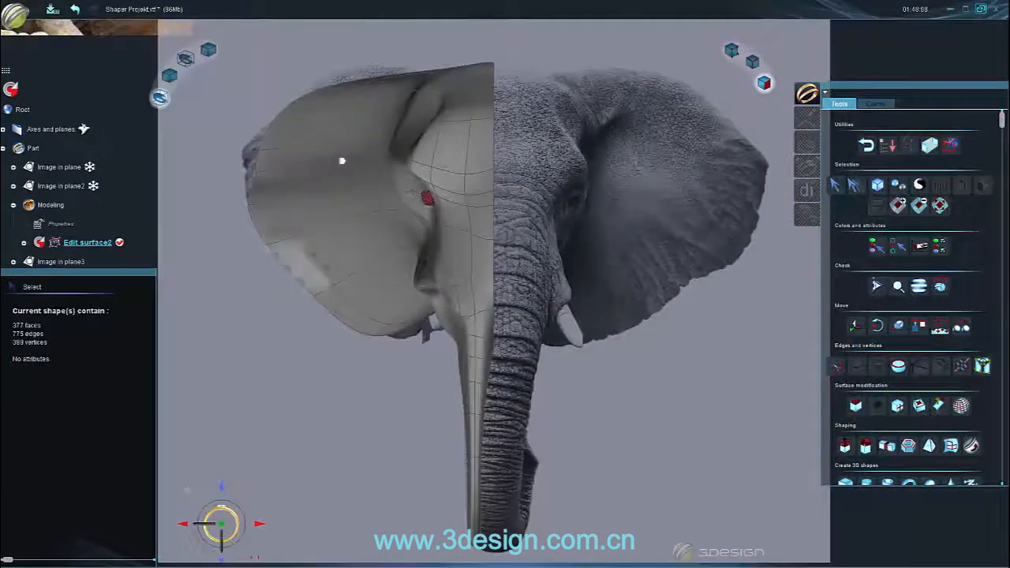
pyautogui.click(299, 95)
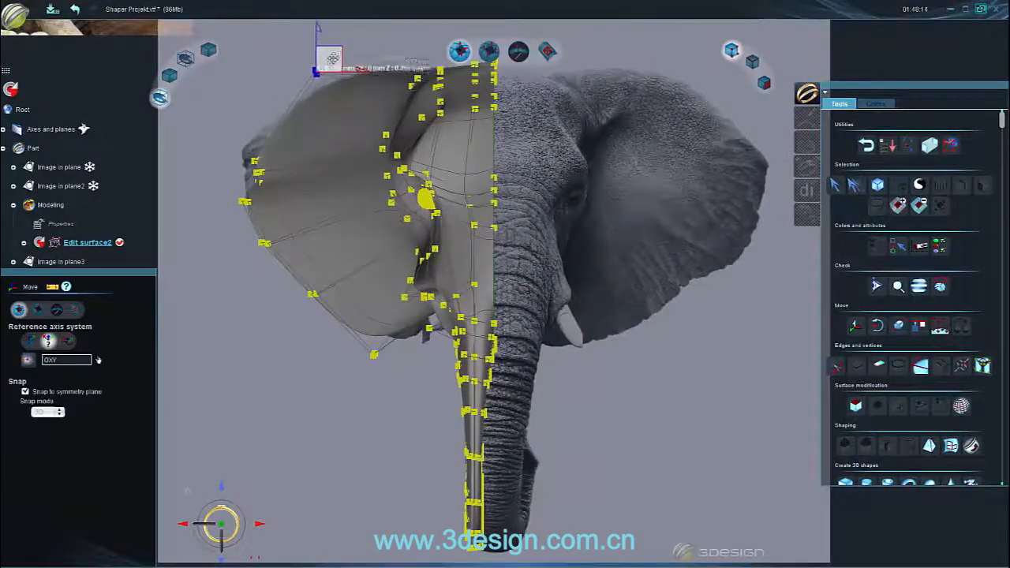
pyautogui.moveTo(269, 152); pyautogui.dragTo(257, 132)
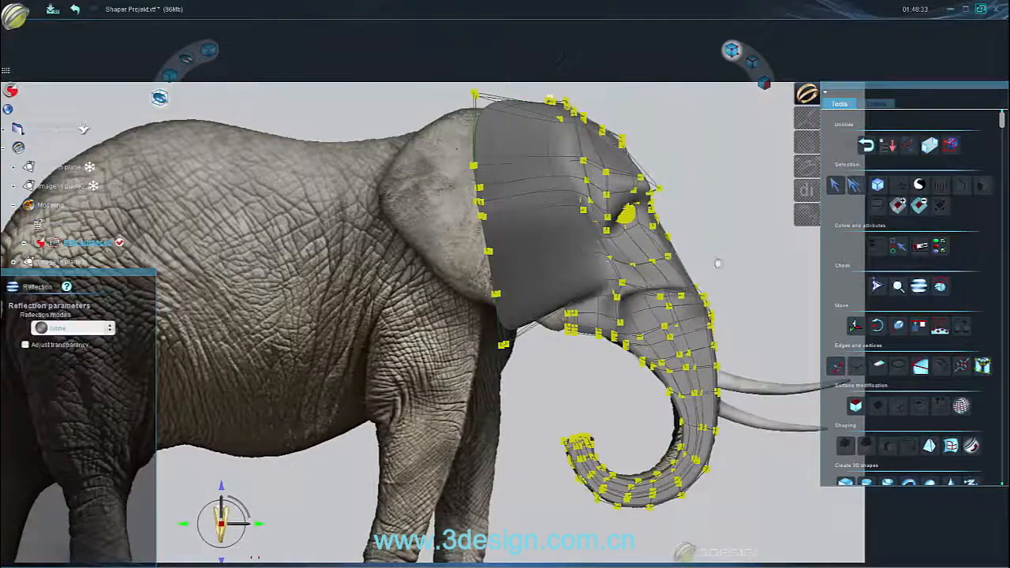
# Move the ear's faces and vertices onto the side reference ear, adjusting the surface transparency only while fitting them.
pyautogui.click(24, 345)
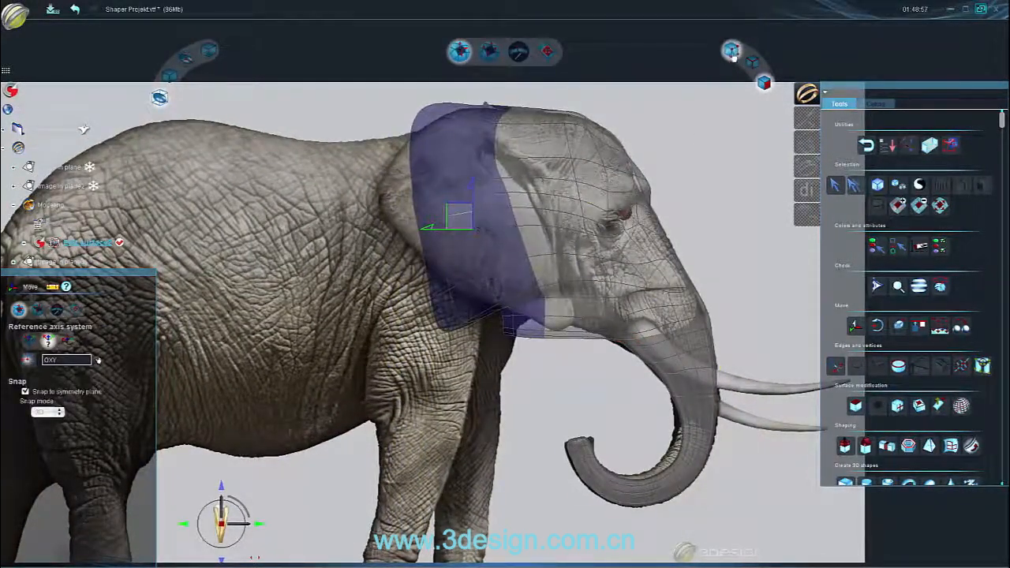
pyautogui.click(732, 52)
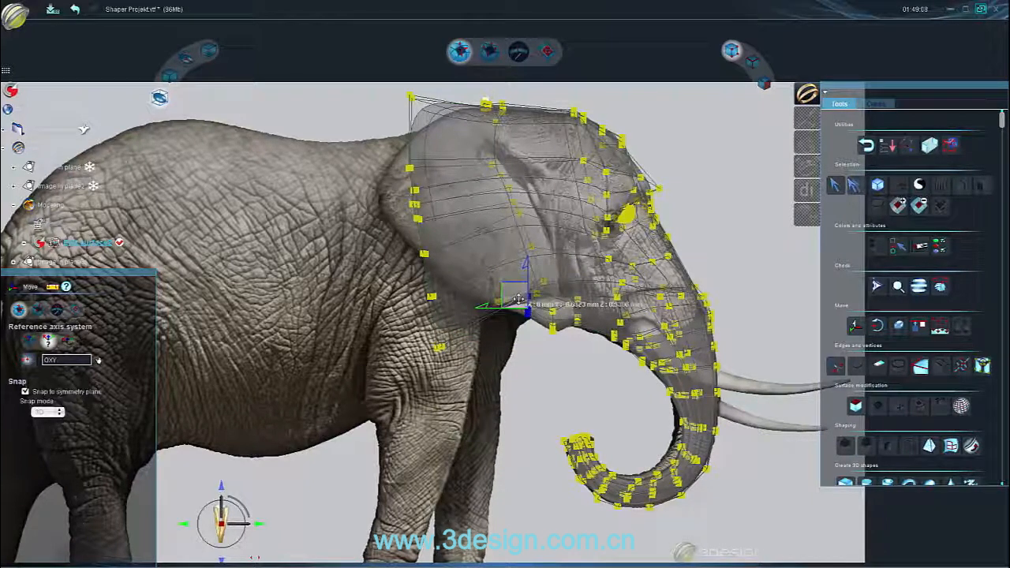
pyautogui.click(410, 97)
pyautogui.moveTo(418, 261); pyautogui.dragTo(459, 313, button='middle')
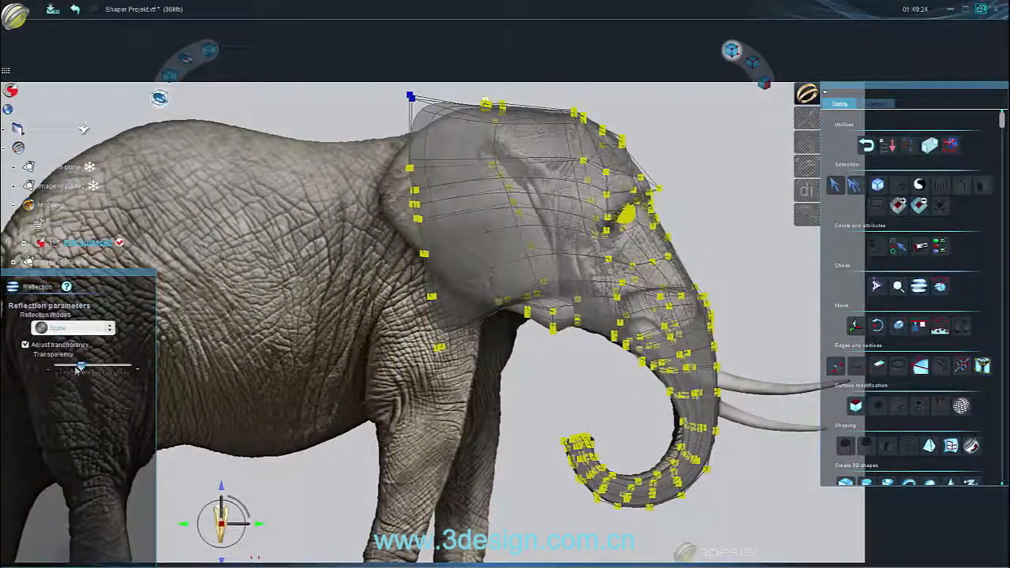
pyautogui.click(25, 345)
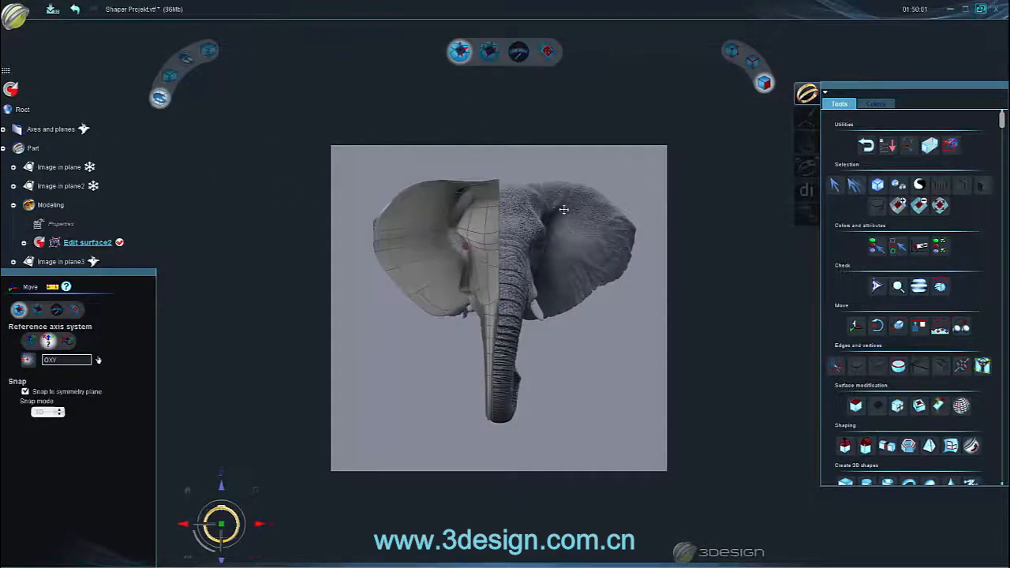
# Add an edge loop across the middle of the ear by splitting the long edges of its faces.
pyautogui.scroll(4, 524, 231)
pyautogui.moveTo(510, 263); pyautogui.dragTo(641, 355, button='middle')
pyautogui.click(443, 235)
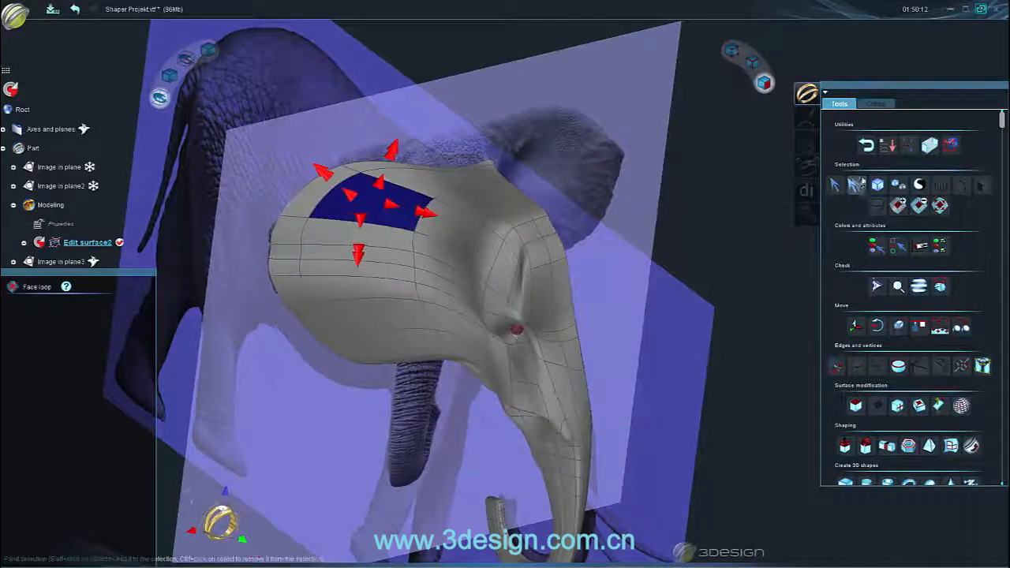
pyautogui.click(382, 240)
pyautogui.click(383, 240)
pyautogui.moveTo(383, 240); pyautogui.dragTo(448, 250, button='middle')
pyautogui.click(169, 76)
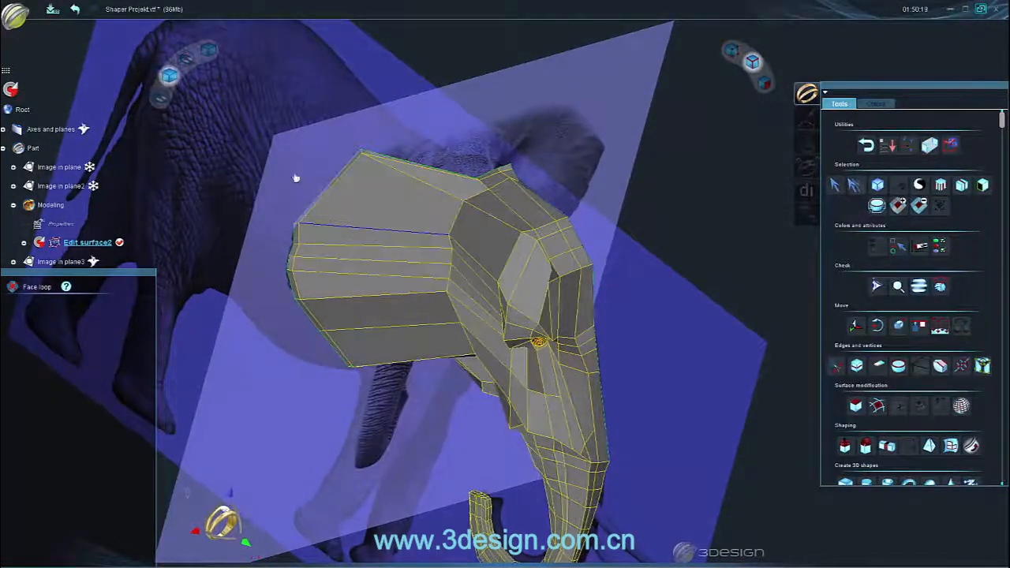
pyautogui.click(856, 366)
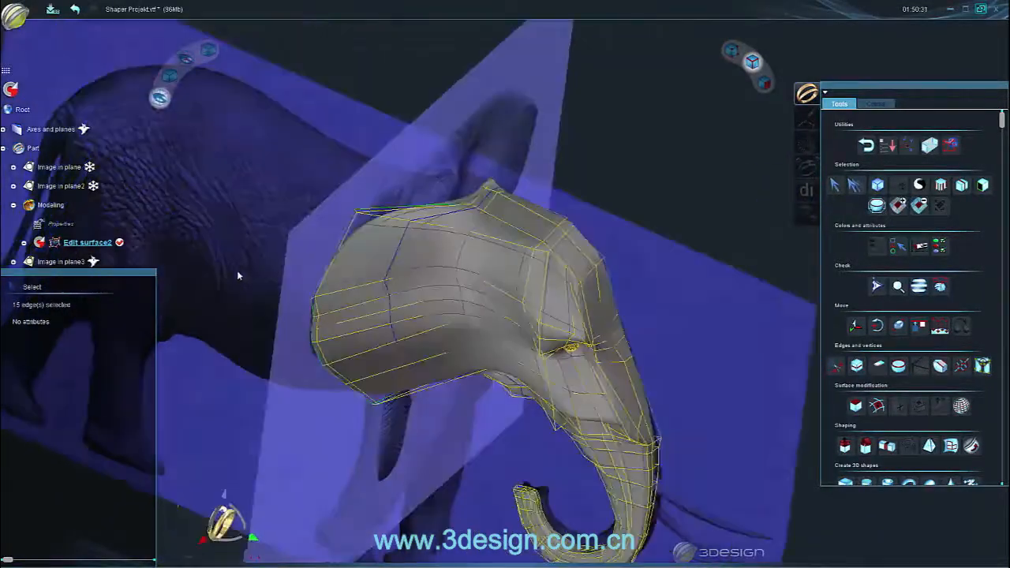
# Move the faces on the ear's upper inner side and along its top edge near the head to shape the surface.
pyautogui.moveTo(236, 271); pyautogui.dragTo(395, 332, button='middle')
pyautogui.click(395, 227)
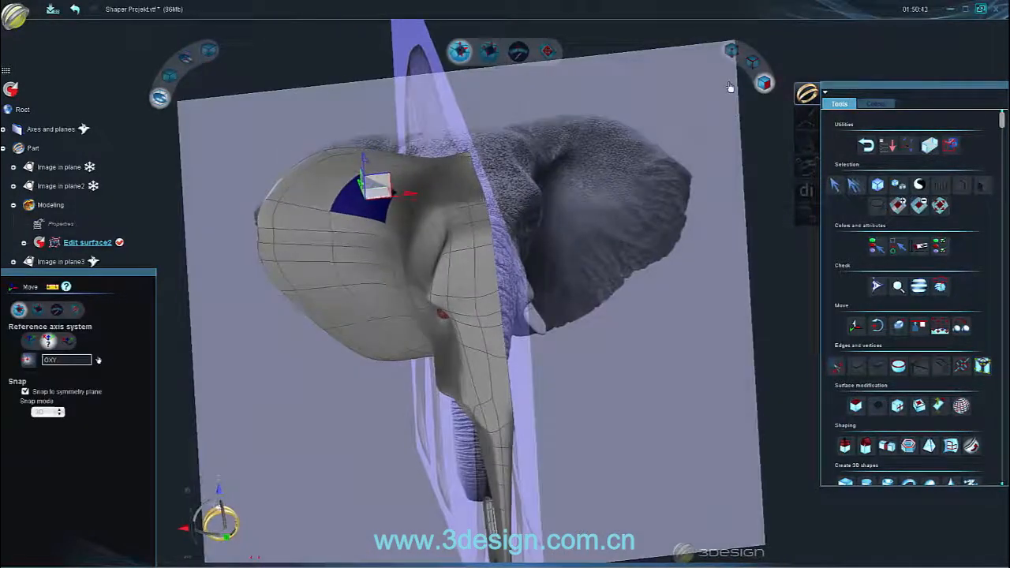
pyautogui.click(752, 62)
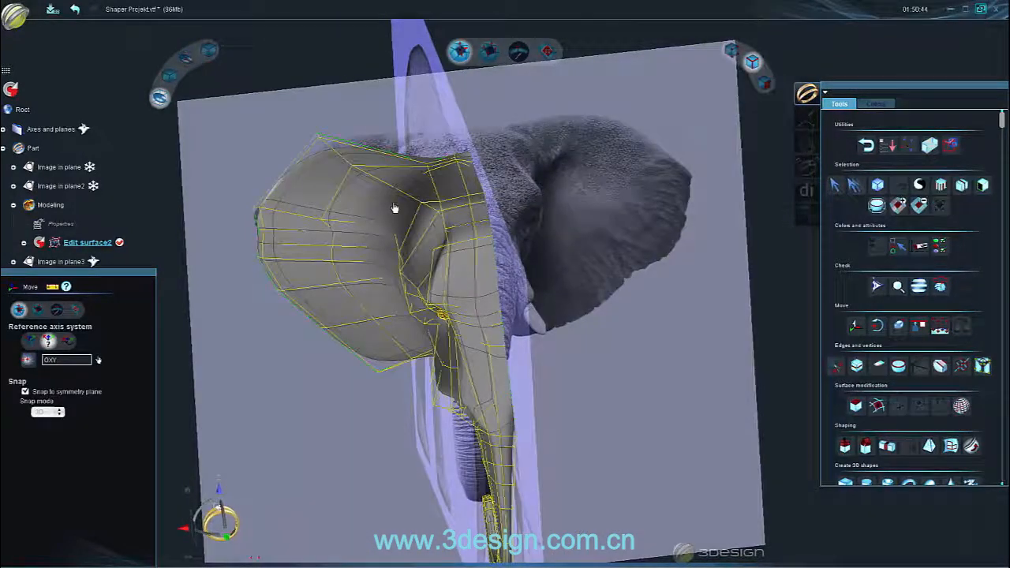
pyautogui.moveTo(393, 187); pyautogui.dragTo(289, 165, button='middle')
pyautogui.click(159, 97)
pyautogui.moveTo(347, 237); pyautogui.dragTo(448, 198, button='middle')
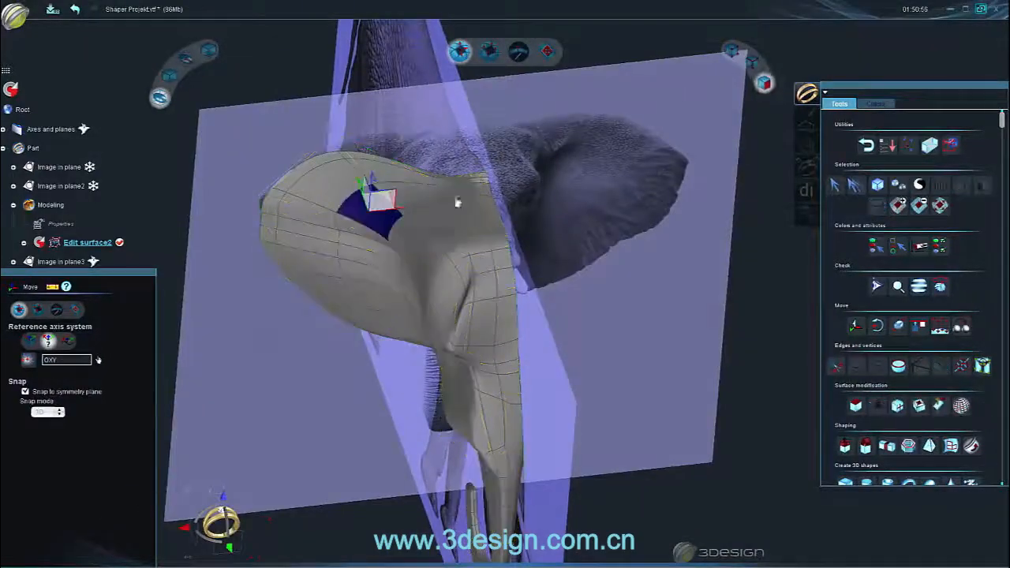
pyautogui.moveTo(430, 172); pyautogui.dragTo(395, 174, button='middle')
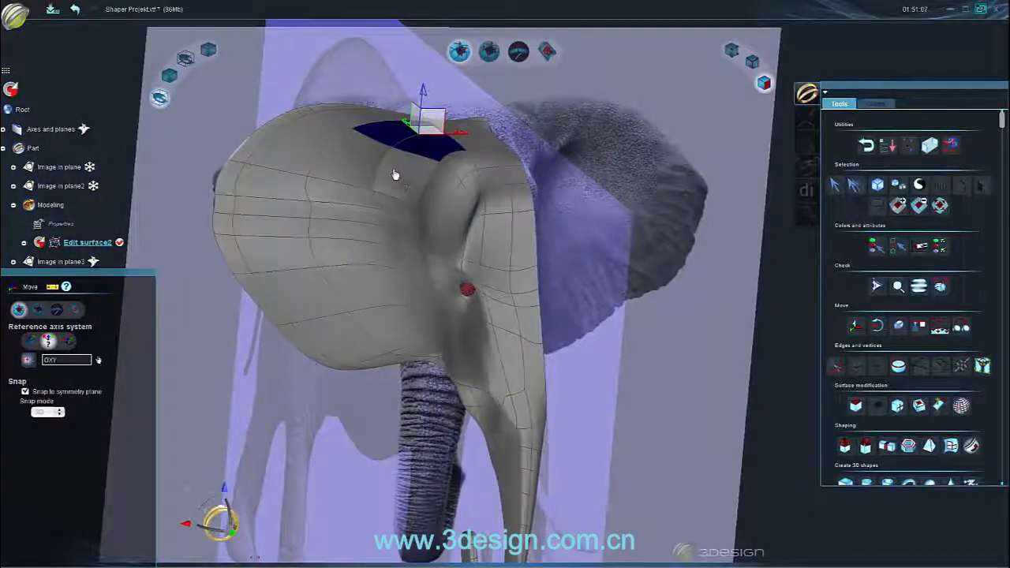
# Select the edges between the ear's middle loop and the head and split them to add another edge loop.
pyautogui.click(269, 137)
pyautogui.moveTo(502, 230)
pyautogui.mouseDown(button='middle')
pyautogui.moveTo(520, 212)
pyautogui.moveTo(516, 219)
pyautogui.mouseUp(button='middle')
pyautogui.click(752, 61)
pyautogui.click(383, 160)
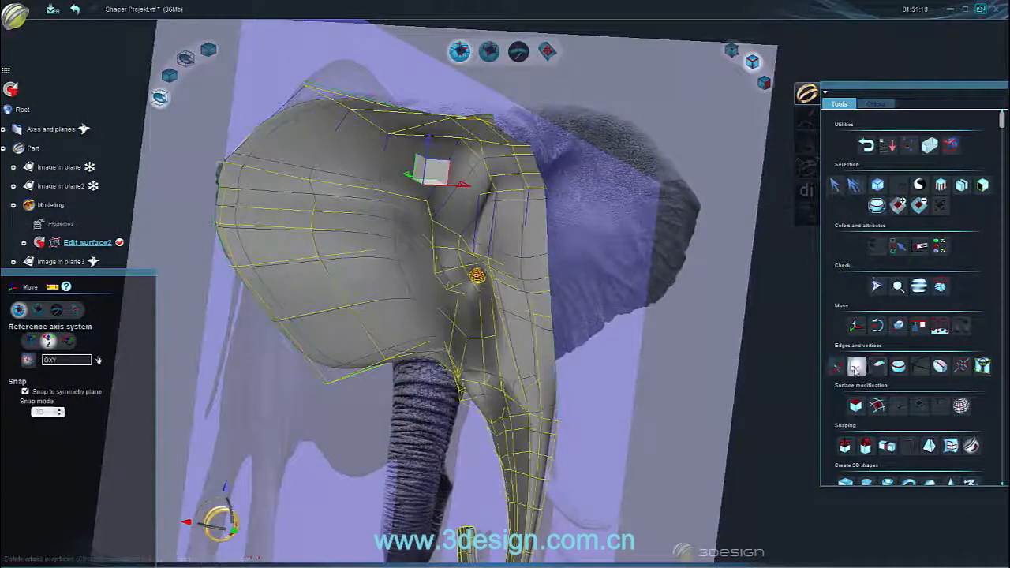
pyautogui.click(856, 366)
# Move vertices on the upper inner part of the ear with the control mesh displayed, and restore the smooth display.
pyautogui.click(763, 82)
pyautogui.moveTo(676, 131); pyautogui.dragTo(473, 197, button='middle')
pyautogui.click(379, 175)
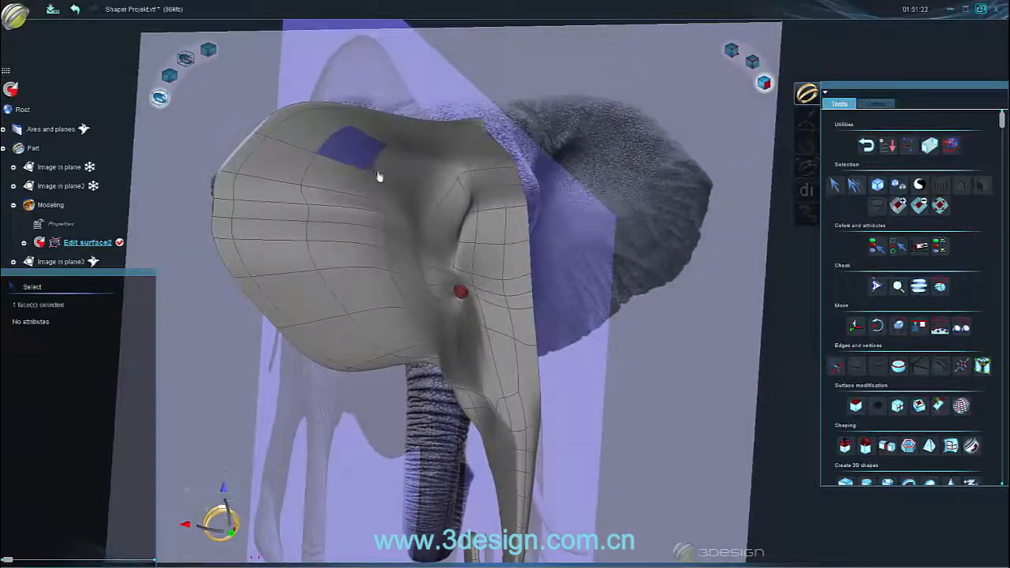
pyautogui.click(731, 50)
pyautogui.click(489, 139)
pyautogui.click(170, 76)
pyautogui.click(372, 177)
pyautogui.click(856, 326)
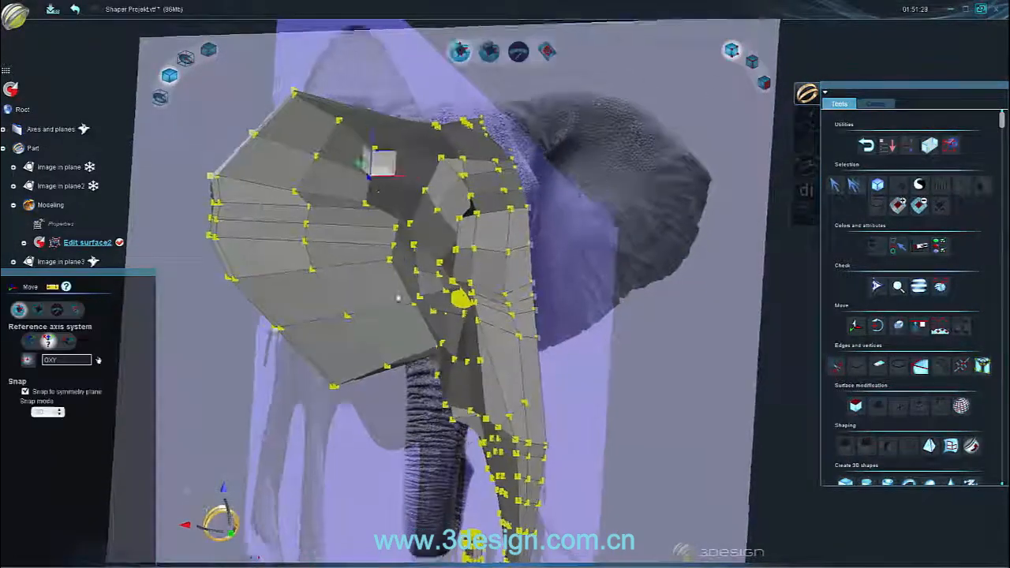
pyautogui.moveTo(505, 236); pyautogui.dragTo(474, 363, button='middle')
pyautogui.moveTo(362, 323); pyautogui.dragTo(360, 335)
pyautogui.click(160, 97)
pyautogui.moveTo(426, 410); pyautogui.dragTo(489, 276, button='middle')
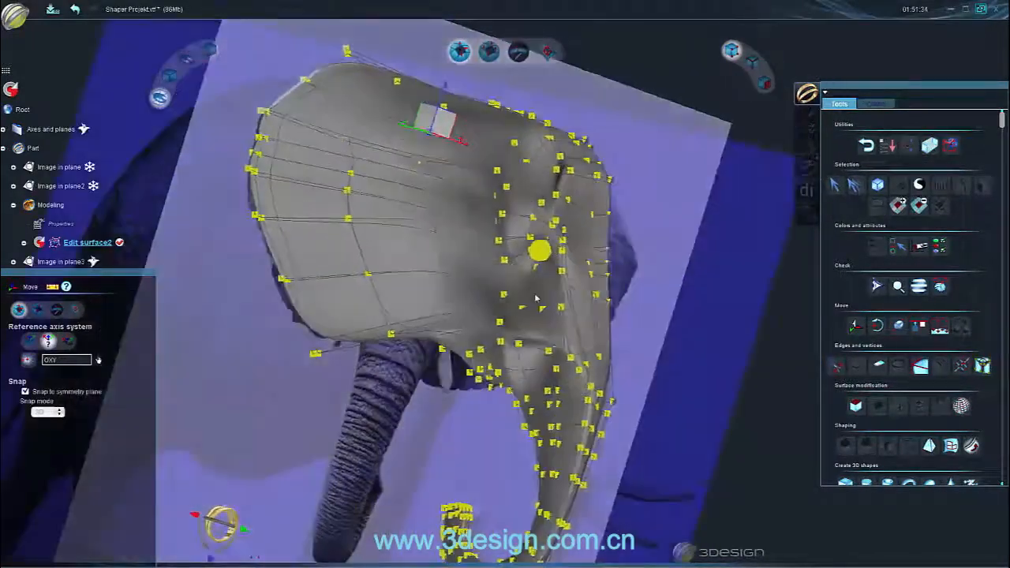
# Select the narrow faces at the base of the ear behind the eye, and move and rotate them.
pyautogui.click(764, 82)
pyautogui.moveTo(390, 191); pyautogui.dragTo(479, 260, button='middle')
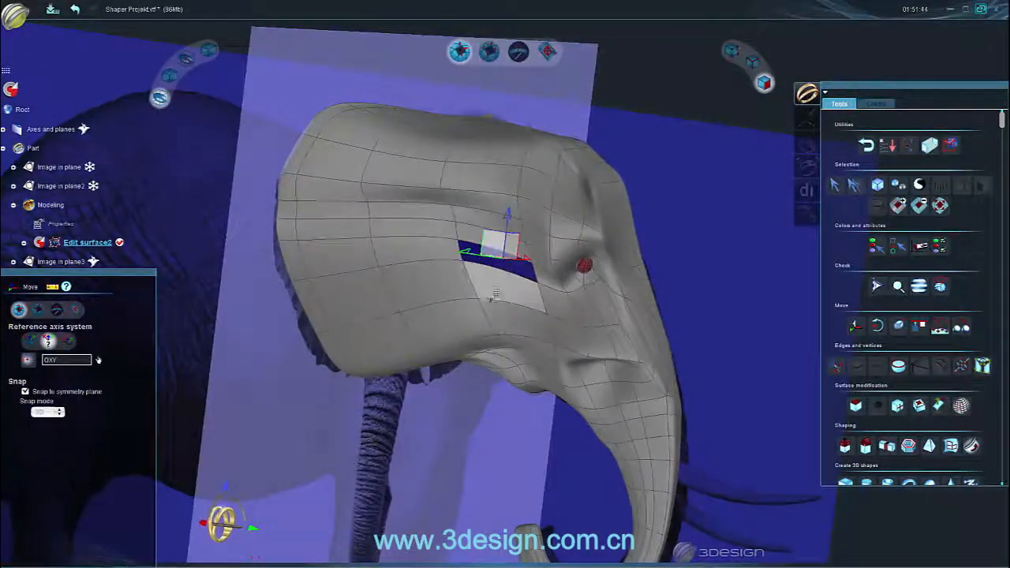
pyautogui.moveTo(495, 294); pyautogui.dragTo(410, 291, button='middle')
pyautogui.moveTo(411, 259)
pyautogui.mouseDown()
pyautogui.moveTo(393, 264)
pyautogui.moveTo(412, 258)
pyautogui.mouseUp()
pyautogui.press('r')
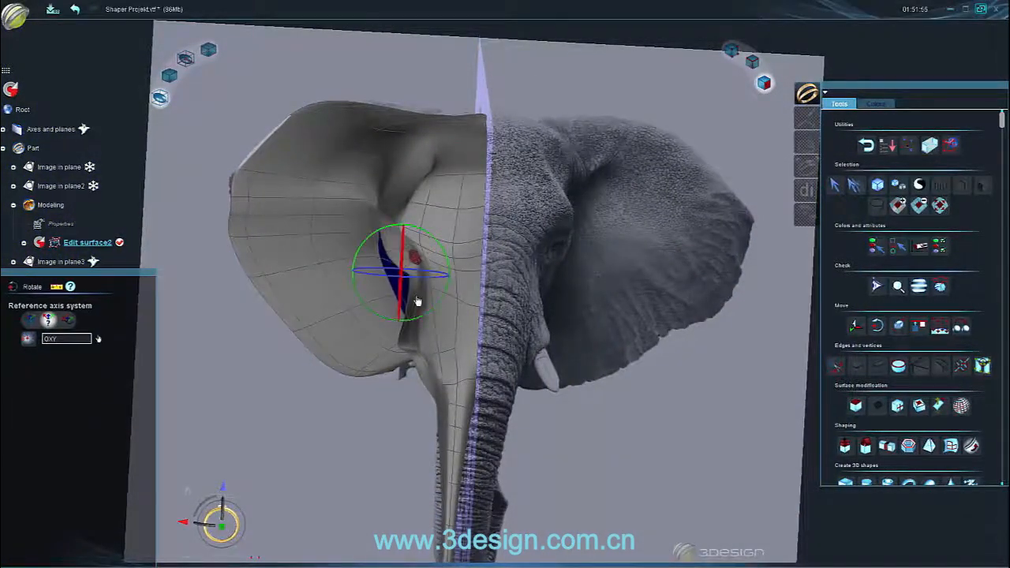
pyautogui.moveTo(411, 286); pyautogui.dragTo(471, 289, button='middle')
pyautogui.press('m')
pyautogui.moveTo(470, 273); pyautogui.dragTo(482, 269)
# Select the narrow faces running across the upper half of the ear, and move and rotate them.
pyautogui.moveTo(530, 305); pyautogui.dragTo(568, 308, button='middle')
pyautogui.moveTo(482, 340); pyautogui.dragTo(516, 363, button='middle')
pyautogui.moveTo(558, 260); pyautogui.dragTo(528, 197)
pyautogui.moveTo(533, 221); pyautogui.dragTo(406, 245, button='middle')
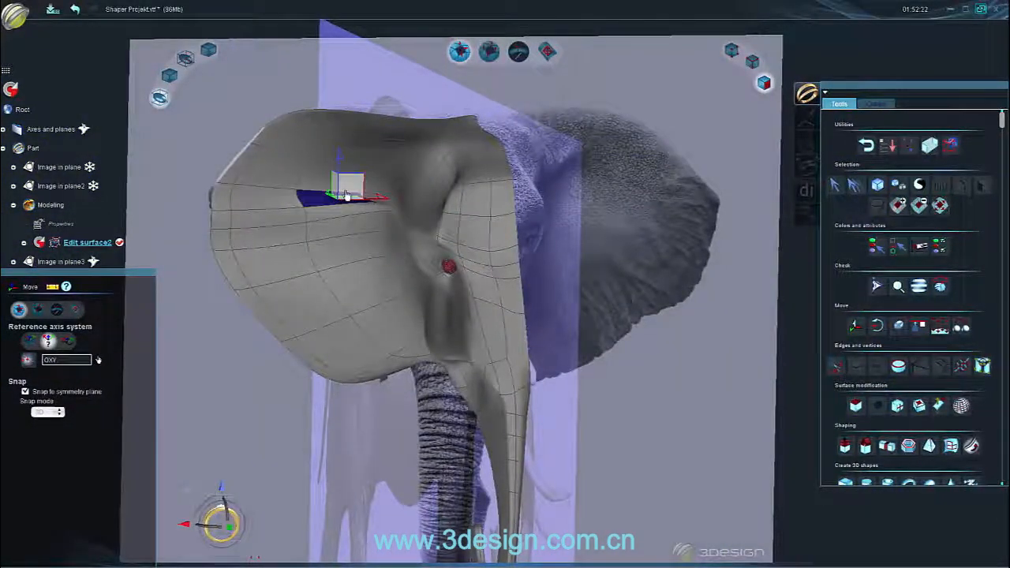
pyautogui.press('r')
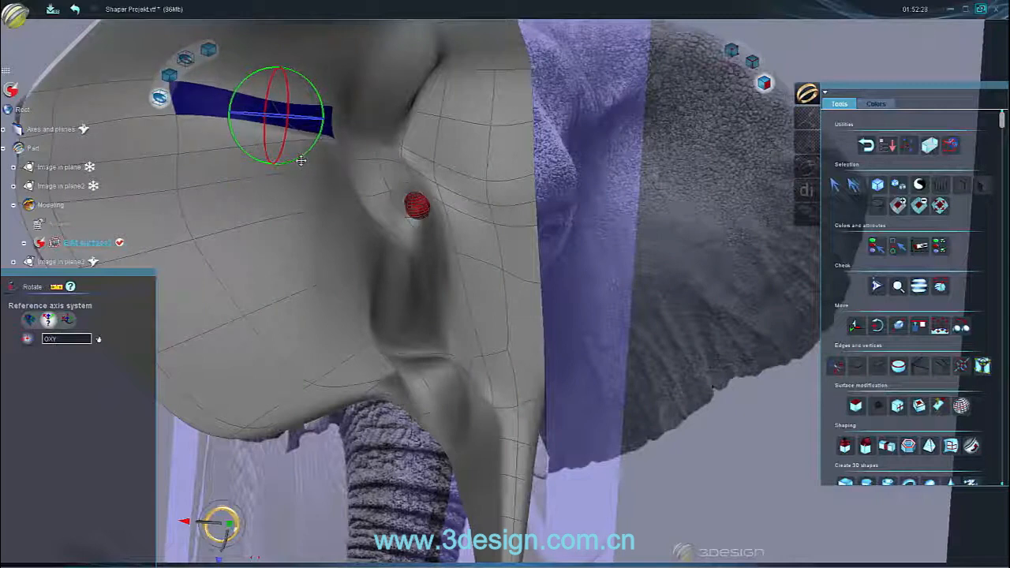
pyautogui.moveTo(300, 160); pyautogui.dragTo(294, 162)
pyautogui.press('m')
pyautogui.moveTo(290, 101); pyautogui.dragTo(295, 87)
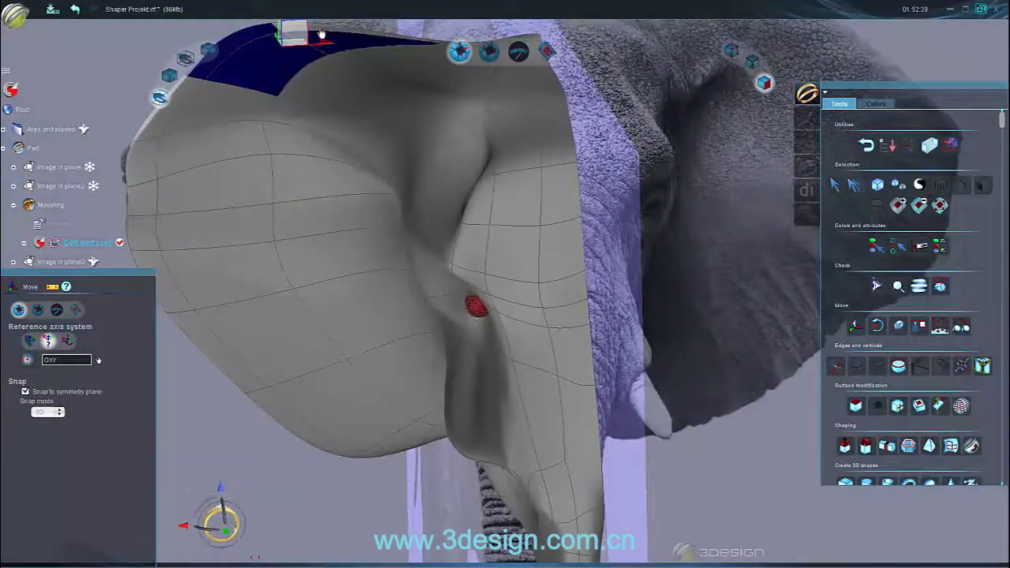
# Move the selected faces at the ear's upper edge down toward the front reference image, and end the move.
pyautogui.moveTo(319, 32); pyautogui.dragTo(316, 59)
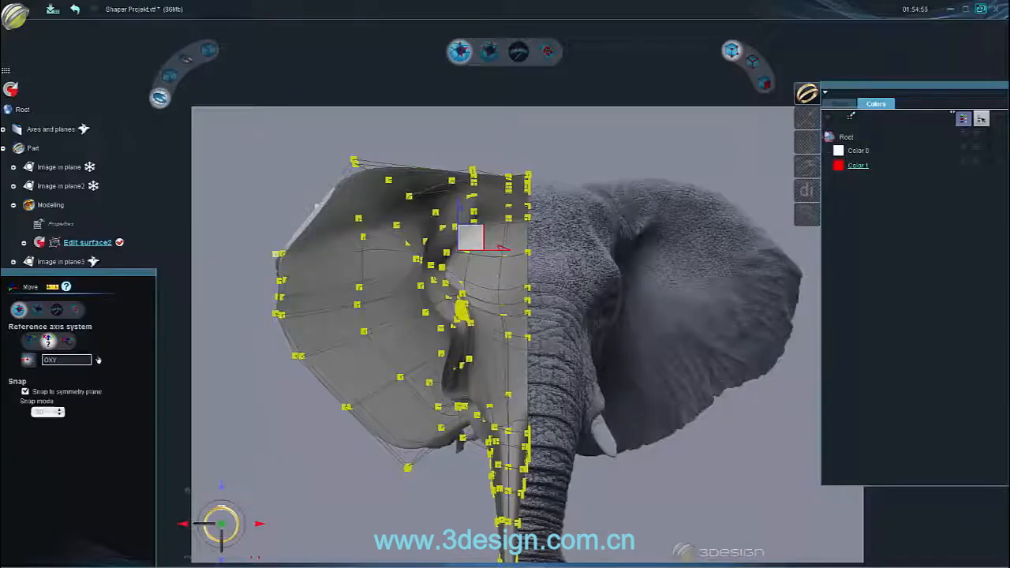
pyautogui.click(763, 88)
pyautogui.press('Escape')
pyautogui.moveTo(539, 350); pyautogui.dragTo(545, 278, button='middle')
pyautogui.moveTo(475, 397); pyautogui.dragTo(529, 300, button='middle')
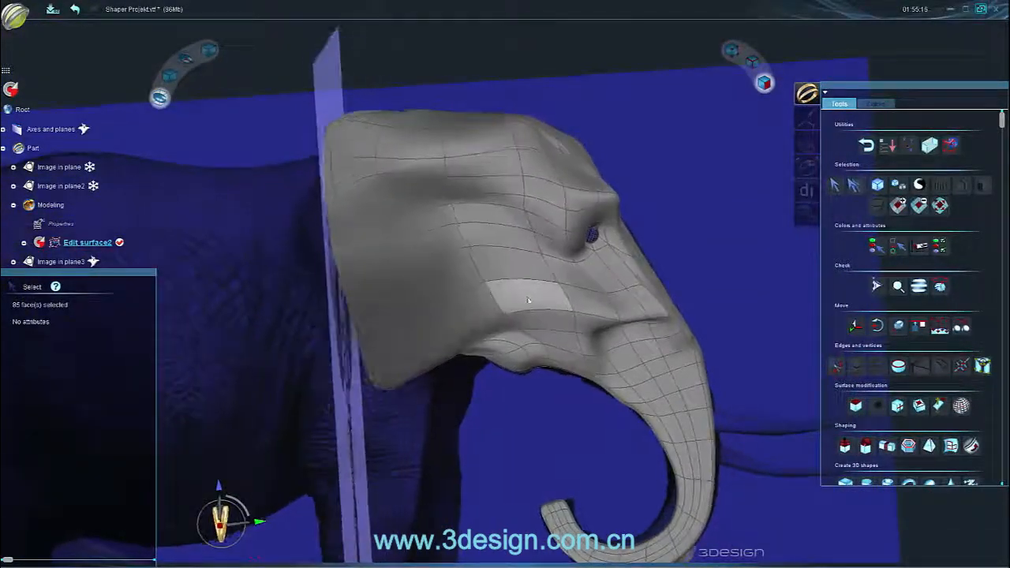
# Select the small faces at the mouth between the lower jaw and the trunk, and move and rotate them.
pyautogui.scroll(4, 524, 347)
pyautogui.moveTo(517, 363); pyautogui.dragTo(484, 302, button='middle')
pyautogui.scroll(4, 484, 308)
pyautogui.moveTo(513, 347); pyautogui.dragTo(531, 388, button='middle')
pyautogui.doubleClick(465, 282)
pyautogui.moveTo(465, 282); pyautogui.dragTo(511, 320, button='middle')
pyautogui.click(515, 353)
pyautogui.scroll(3, 520, 366)
pyautogui.moveTo(527, 376); pyautogui.dragTo(542, 320)
pyautogui.press('m')
pyautogui.press('r')
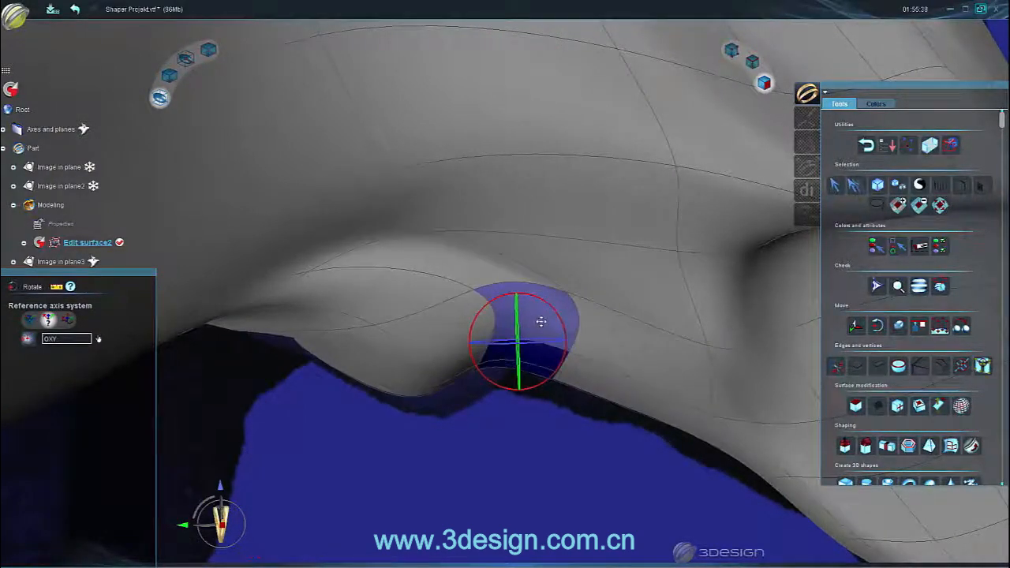
# Show the flat control mesh with edge selection, and adjust the edges at the inner corner of the mouth.
pyautogui.click(752, 62)
pyautogui.click(170, 81)
pyautogui.moveTo(461, 375); pyautogui.dragTo(493, 411, button='middle')
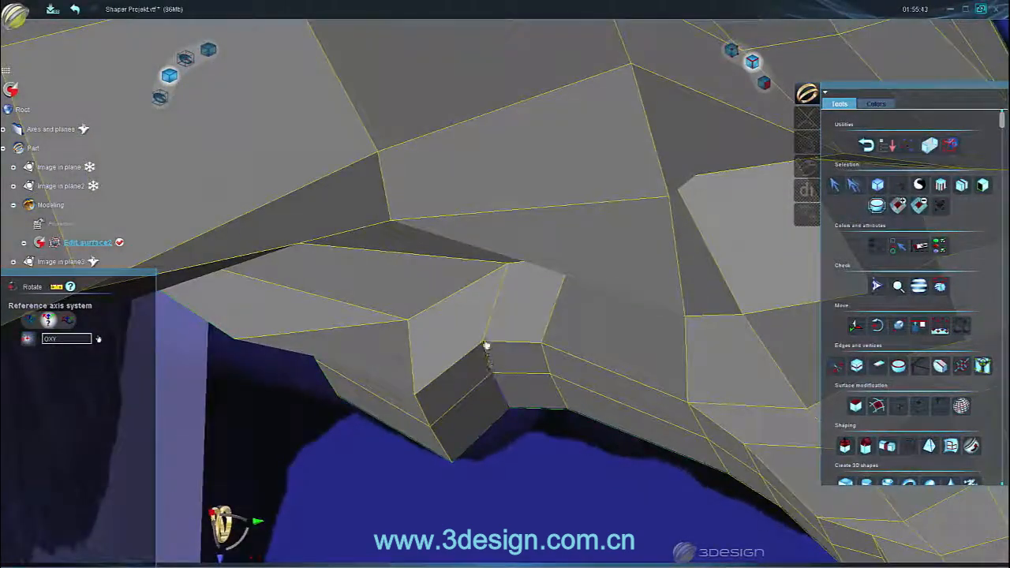
pyautogui.moveTo(486, 345); pyautogui.dragTo(498, 349, button='middle')
pyautogui.press('m')
pyautogui.moveTo(490, 387); pyautogui.dragTo(473, 289, button='middle')
pyautogui.scroll(-5, 486, 377)
pyautogui.click(484, 359)
pyautogui.scroll(2, 485, 356)
pyautogui.scroll(-3, 475, 296)
pyautogui.scroll(-3, 477, 360)
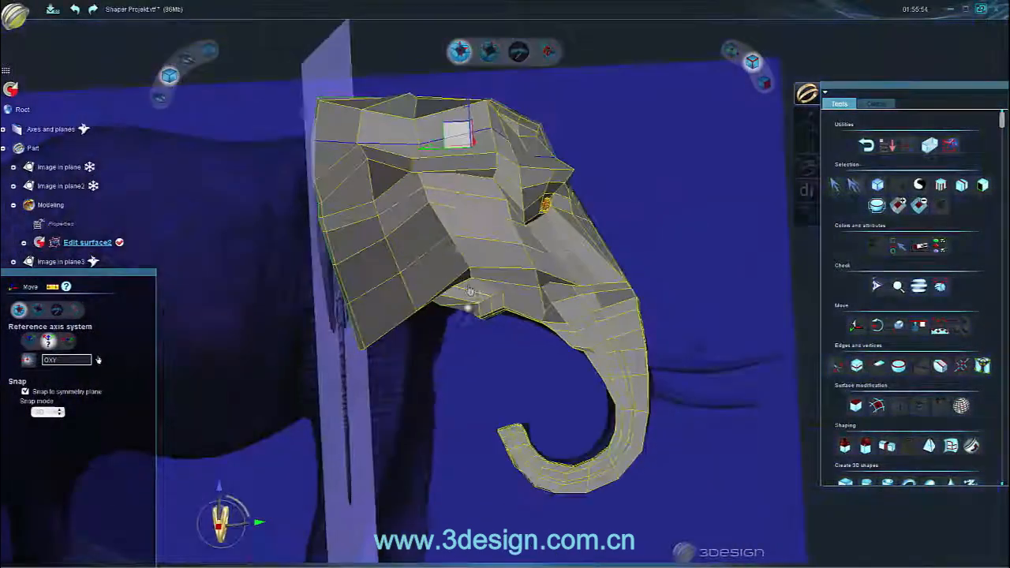
# Move the lower jaw's front edges along the side plane to lengthen the jaw, comparing the smooth and control-mesh displays.
pyautogui.scroll(6, 473, 290)
pyautogui.moveTo(488, 280); pyautogui.dragTo(487, 460, button='middle')
pyautogui.scroll(-3, 463, 236)
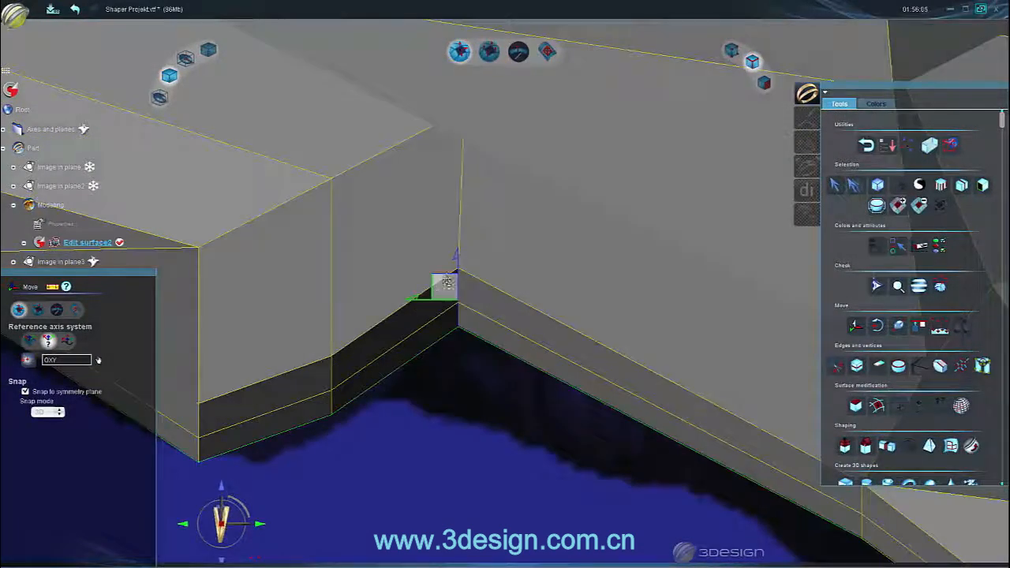
pyautogui.moveTo(458, 273); pyautogui.dragTo(408, 413, button='middle')
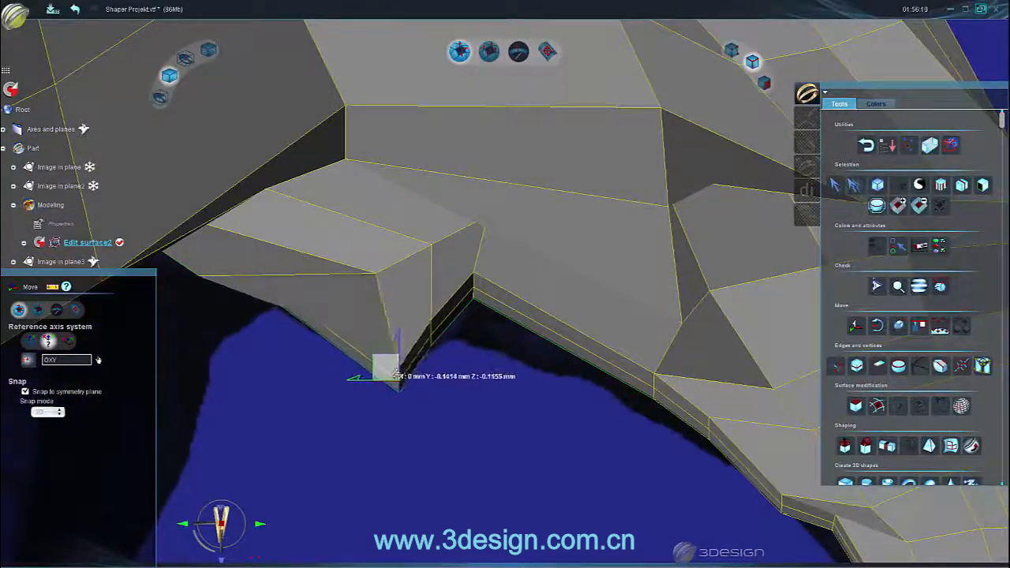
pyautogui.moveTo(350, 334); pyautogui.dragTo(344, 439, button='middle')
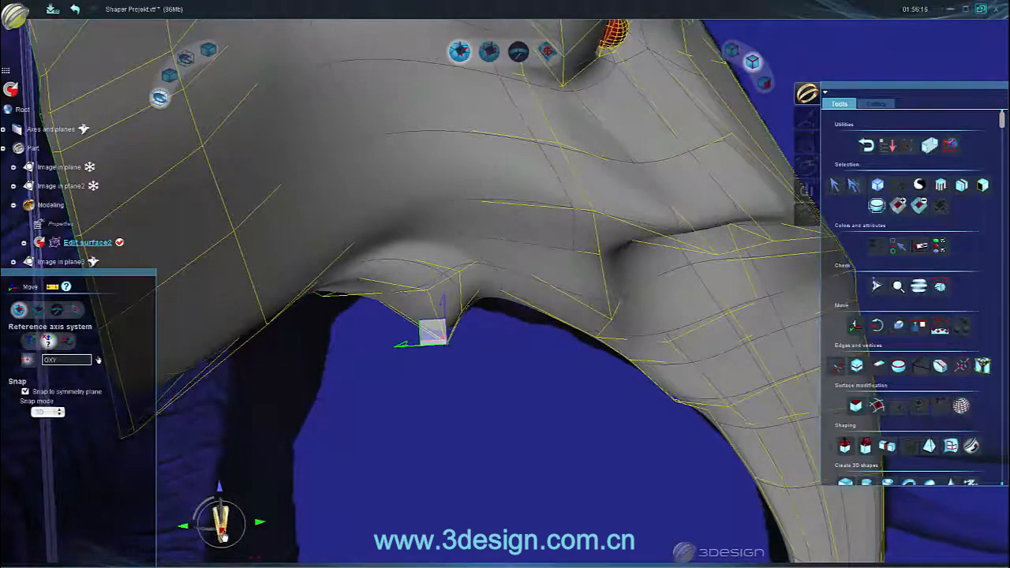
pyautogui.moveTo(439, 367); pyautogui.dragTo(441, 381, button='middle')
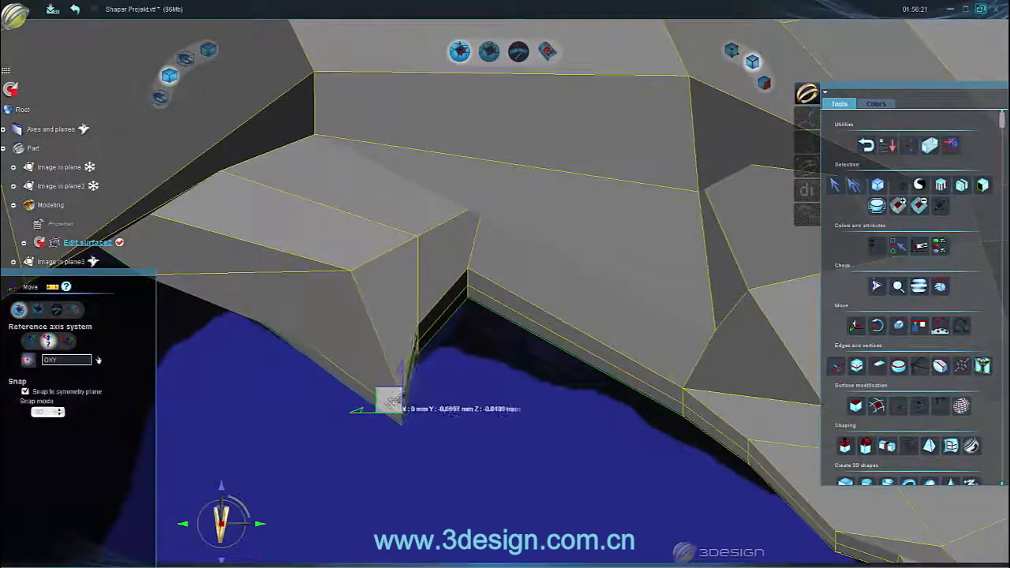
pyautogui.moveTo(443, 262); pyautogui.dragTo(441, 316)
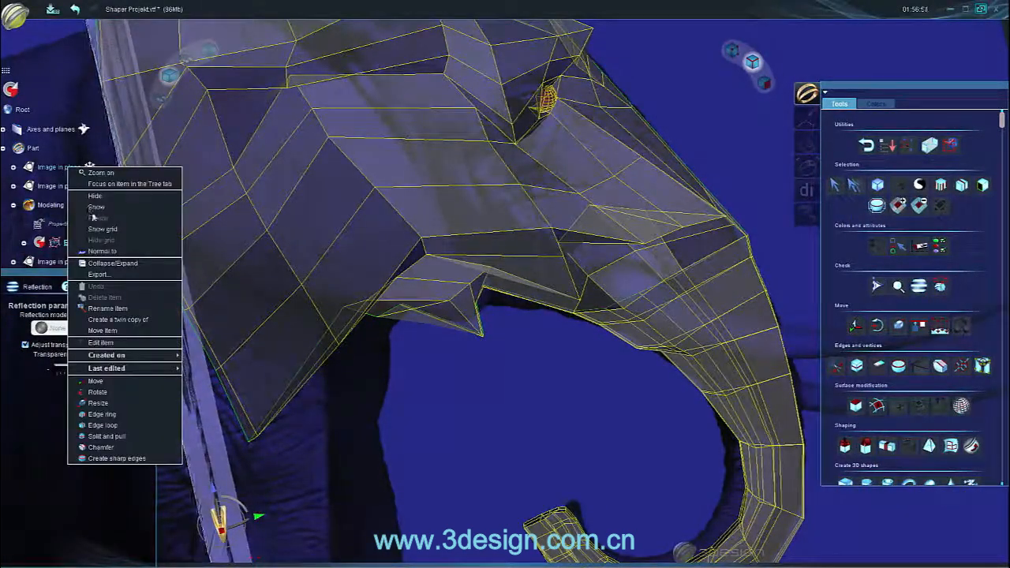
# Show the side reference image through the transparent surface, and move the vertices at the corner of the mouth to match it.
pyautogui.click(95, 207)
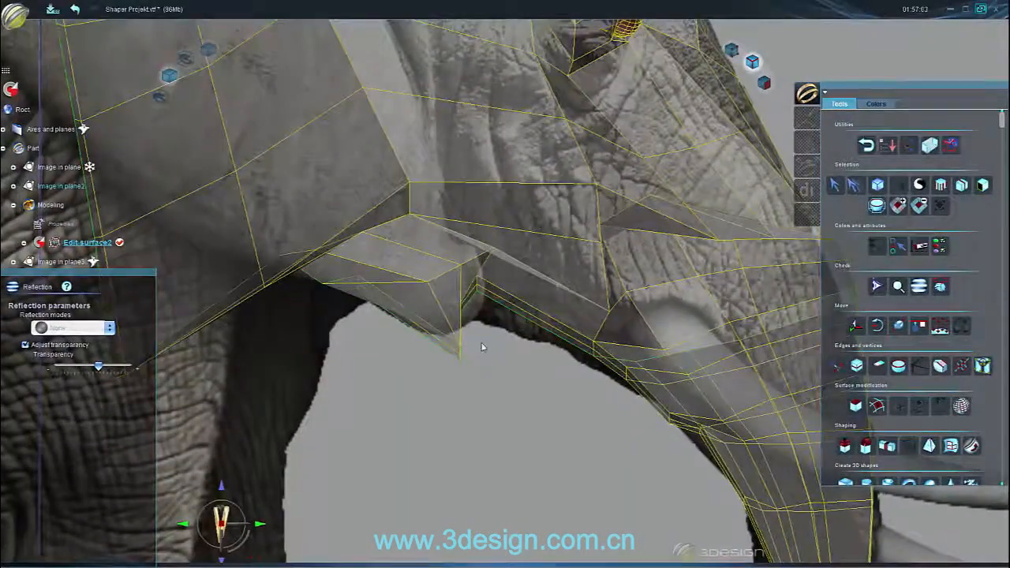
pyautogui.scroll(5, 482, 348)
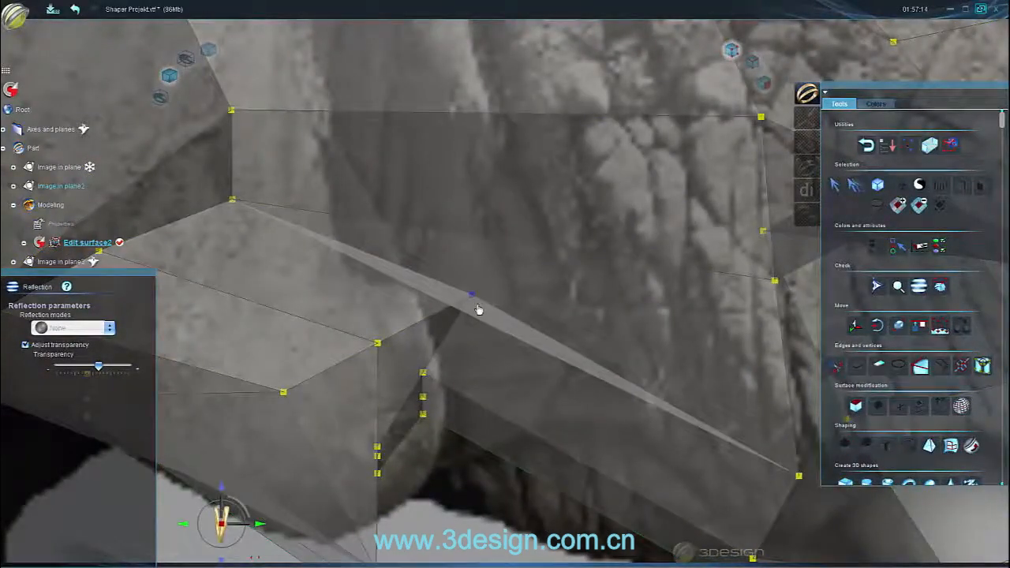
pyautogui.moveTo(478, 309); pyautogui.dragTo(374, 280)
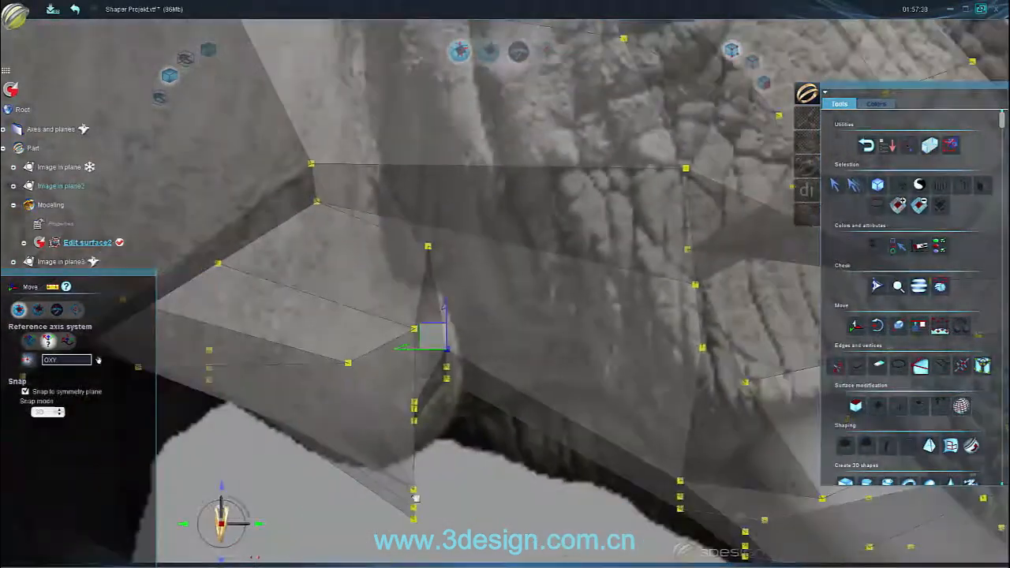
# Move the vertices at the tip and front edge of the lower jaw to follow the mouth in the side image.
pyautogui.moveTo(469, 428); pyautogui.dragTo(445, 313, button='middle')
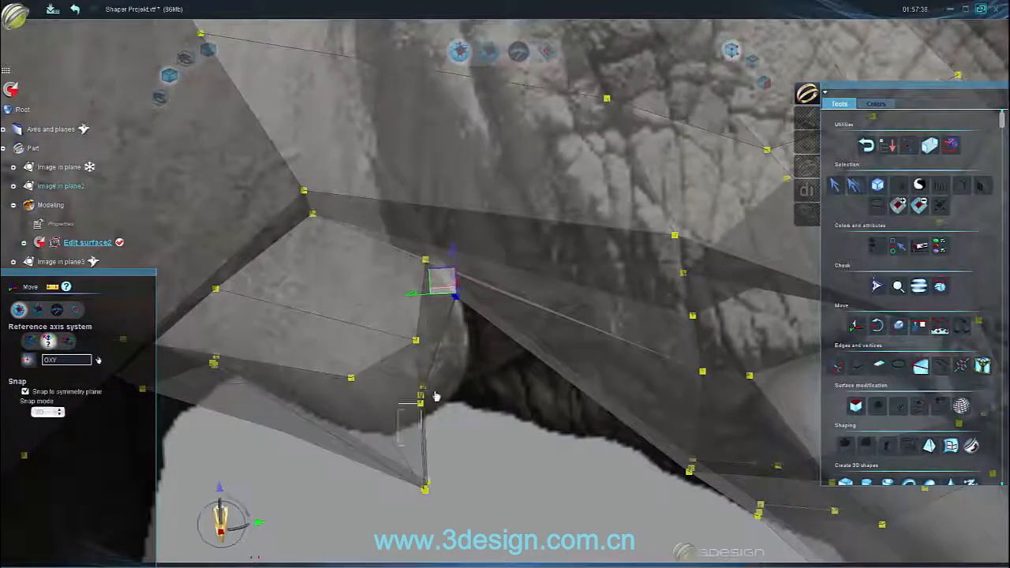
pyautogui.moveTo(442, 284); pyautogui.dragTo(447, 356)
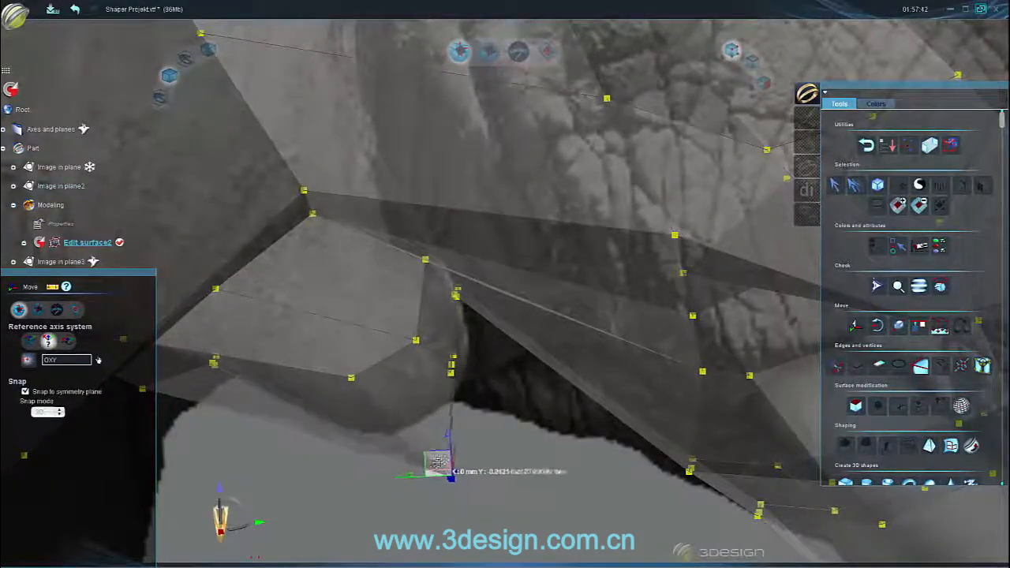
pyautogui.moveTo(442, 442); pyautogui.dragTo(345, 390, button='middle')
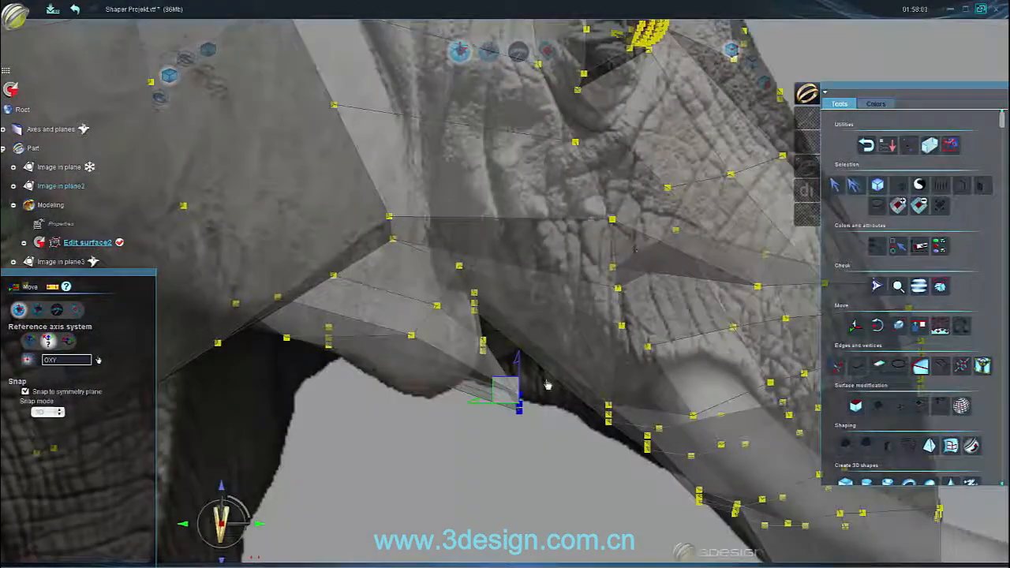
pyautogui.moveTo(508, 400); pyautogui.dragTo(525, 396)
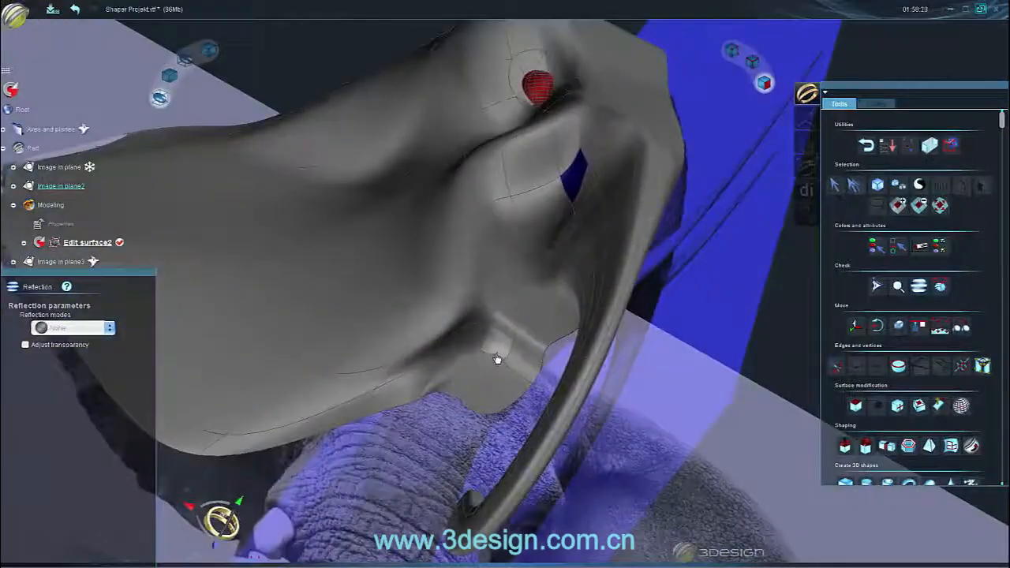
# Select the two faces at the front of the lower jaw in the smooth display, and resize and move them.
pyautogui.moveTo(516, 356); pyautogui.dragTo(571, 374, button='middle')
pyautogui.scroll(-5, 564, 300)
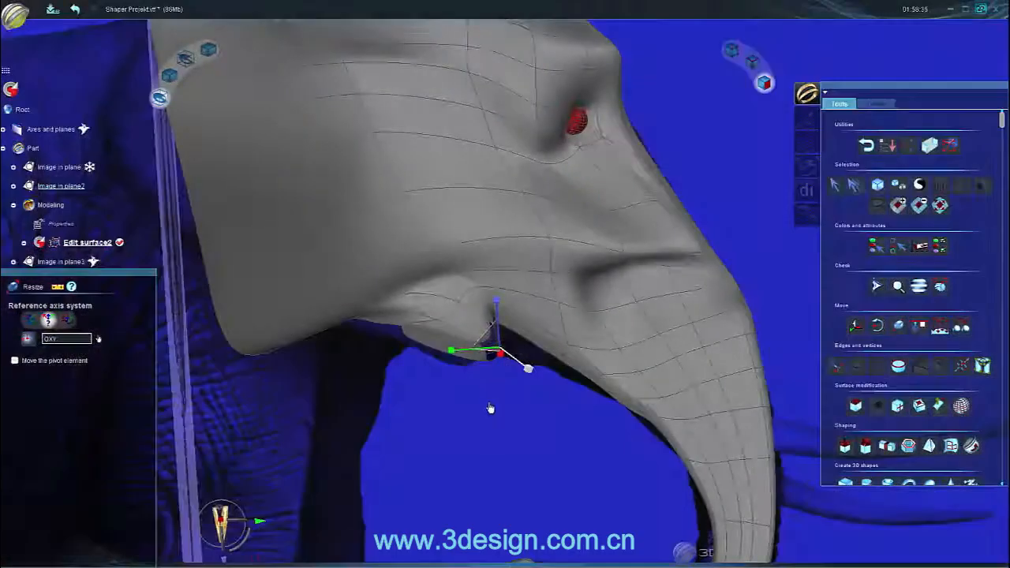
pyautogui.press('Escape')
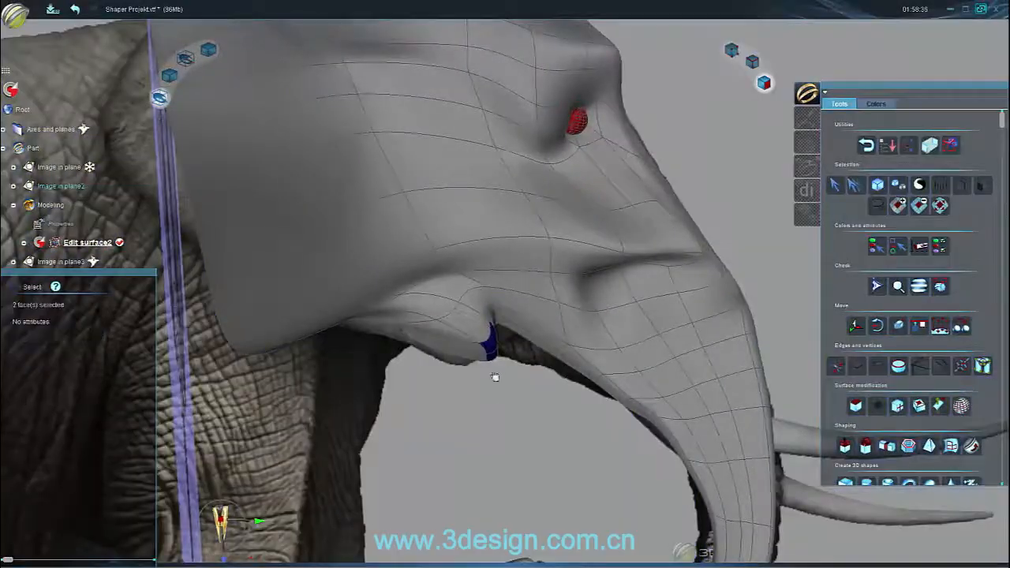
pyautogui.scroll(-5, 511, 356)
pyautogui.scroll(3, 506, 333)
pyautogui.moveTo(478, 305); pyautogui.dragTo(426, 246, button='middle')
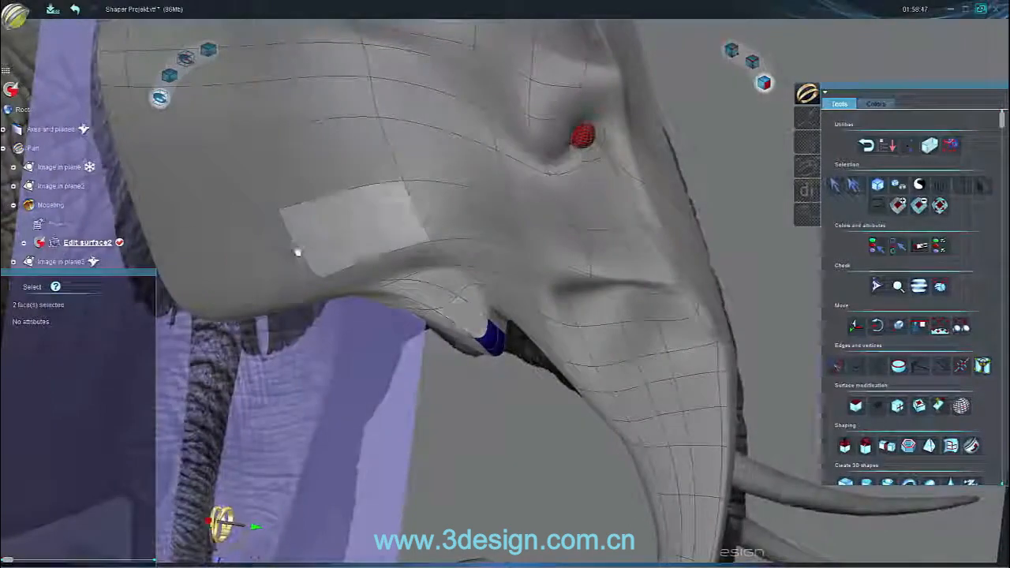
pyautogui.scroll(-4, 296, 250)
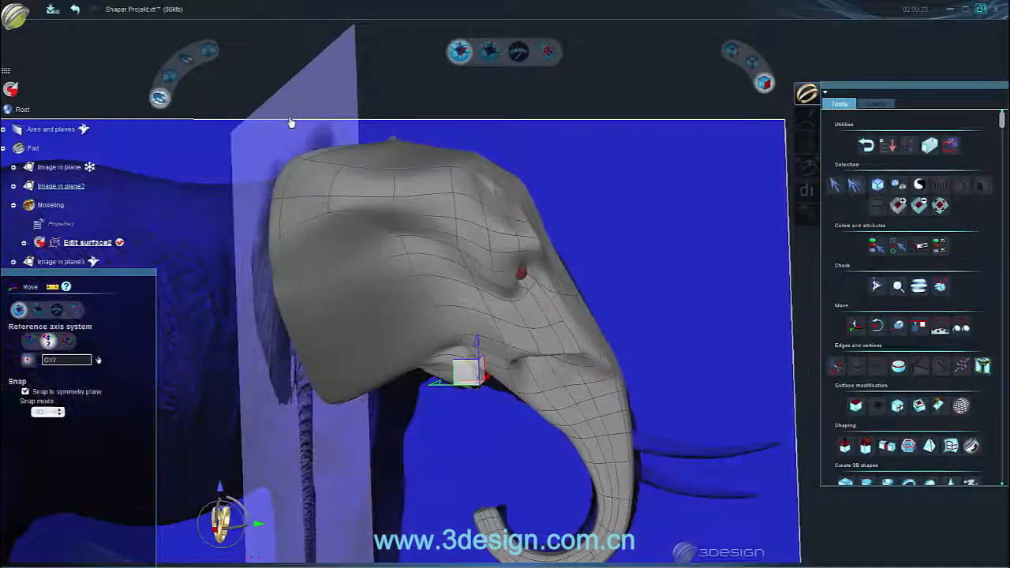
# Hide the front and side reference images and end the move.
pyautogui.rightClick(72, 169)
pyautogui.click(85, 201)
pyautogui.rightClick(77, 188)
pyautogui.click(109, 220)
pyautogui.moveTo(315, 316); pyautogui.dragTo(505, 383, button='middle')
pyautogui.press('Escape')
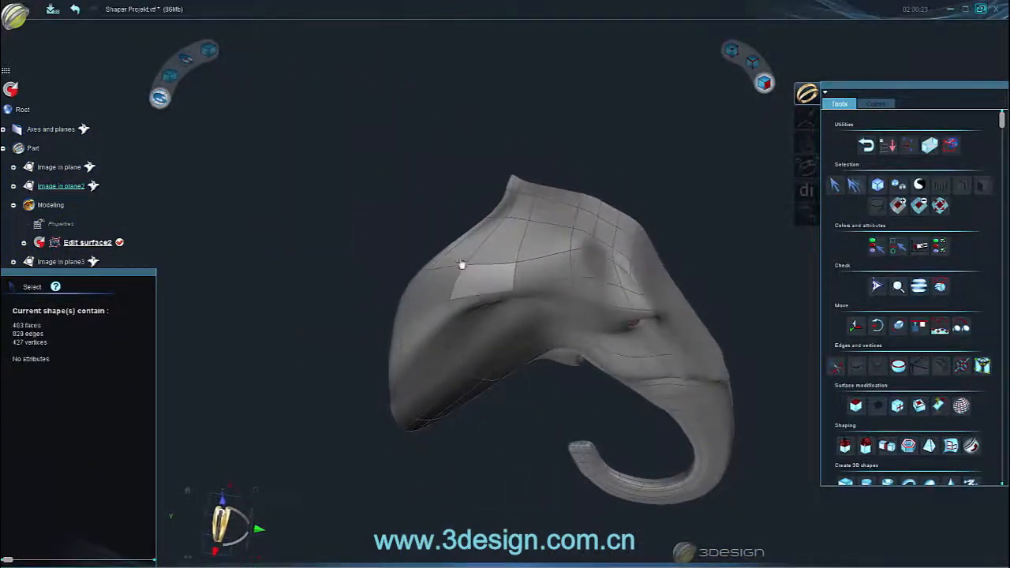
# Split edges on the side of the head above the eye, where the upper ear joins, using the flat control mesh.
pyautogui.scroll(5, 462, 266)
pyautogui.click(395, 263)
pyautogui.moveTo(379, 195); pyautogui.dragTo(485, 317, button='middle')
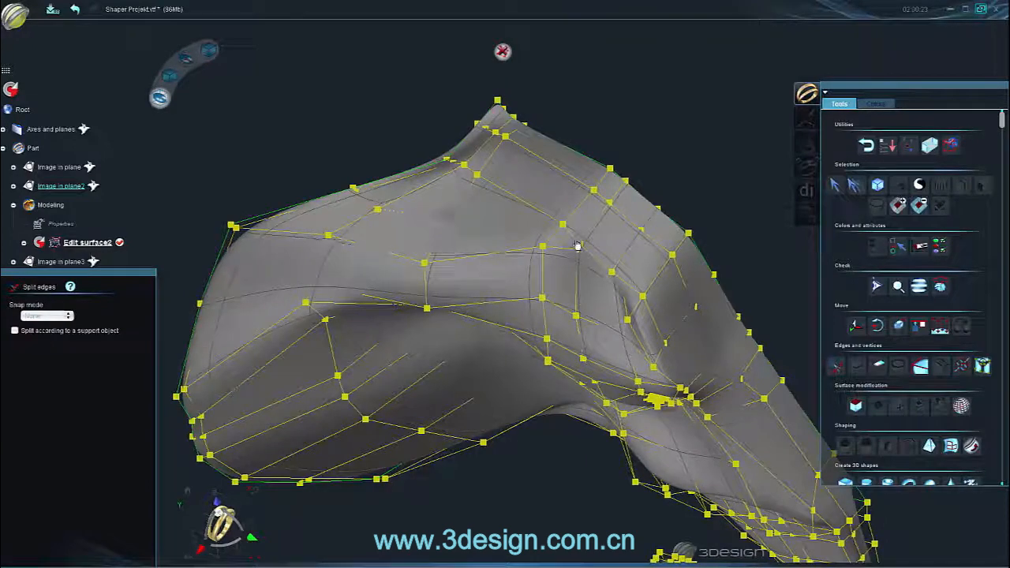
pyautogui.scroll(5, 578, 246)
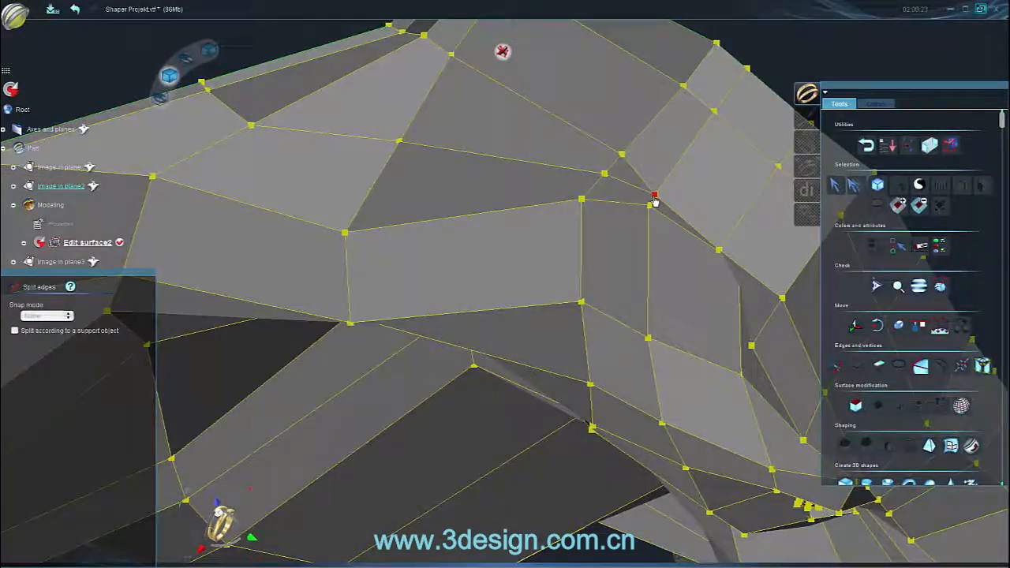
pyautogui.scroll(-5, 654, 202)
pyautogui.press('Escape')
# Select the narrow faces along the ear's upper rim and rotate them to align the rim.
pyautogui.scroll(3, 429, 190)
pyautogui.moveTo(428, 189); pyautogui.dragTo(615, 363, button='middle')
pyautogui.click(401, 248)
pyautogui.scroll(2, 414, 286)
pyautogui.scroll(-3, 415, 288)
pyautogui.press('r')
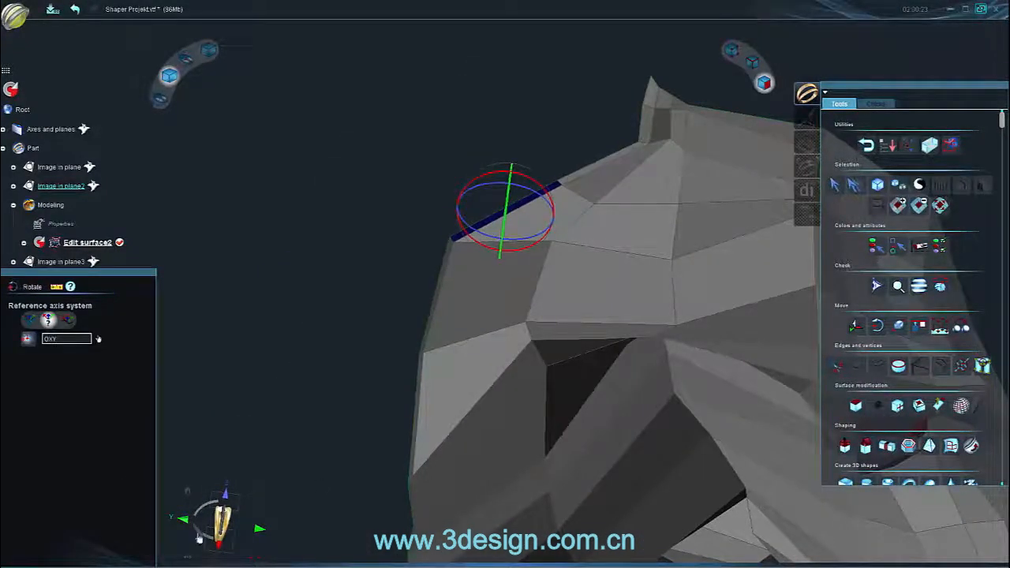
pyautogui.click(215, 543)
pyautogui.moveTo(460, 222); pyautogui.dragTo(470, 252, button='middle')
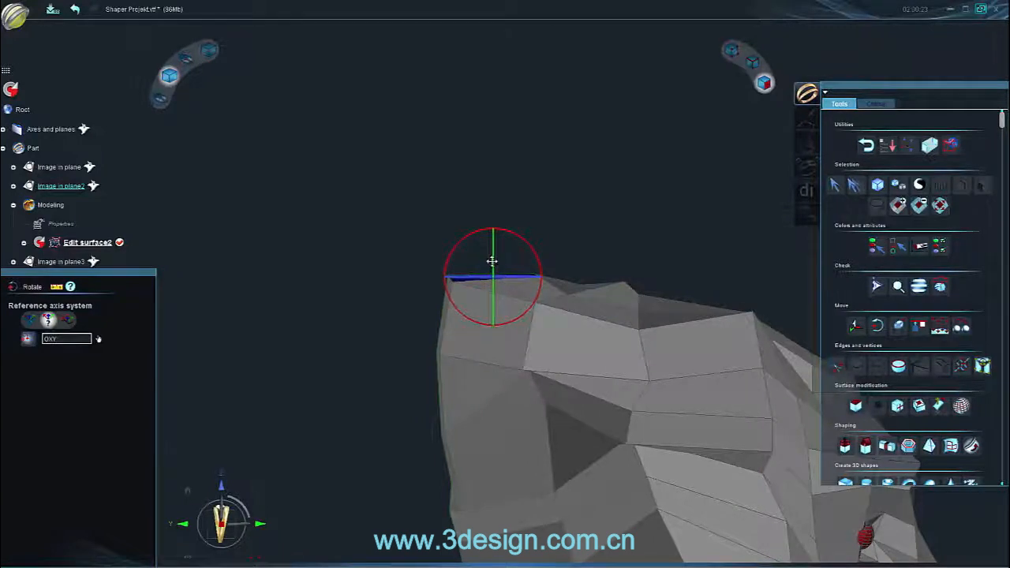
pyautogui.moveTo(486, 245); pyautogui.dragTo(371, 337, button='middle')
pyautogui.moveTo(377, 299); pyautogui.dragTo(558, 189, button='middle')
pyautogui.moveTo(468, 297); pyautogui.dragTo(565, 287, button='middle')
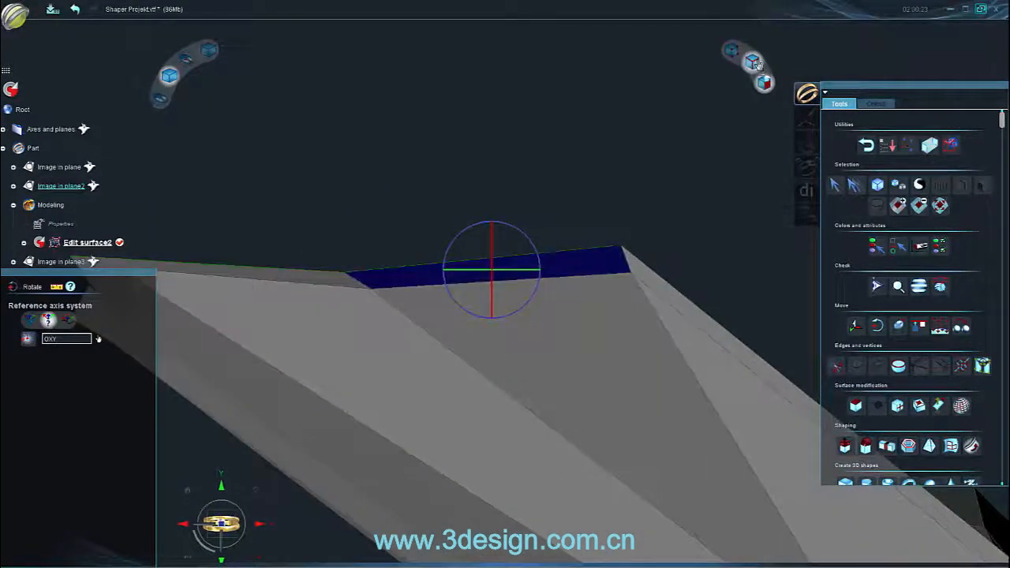
# Select an edge on the ear's upper rim and adjust it to straighten the rim.
pyautogui.click(757, 64)
pyautogui.click(597, 250)
pyautogui.moveTo(486, 215)
pyautogui.mouseDown()
pyautogui.moveTo(486, 232)
pyautogui.moveTo(487, 202)
pyautogui.mouseUp()
pyautogui.moveTo(450, 388); pyautogui.dragTo(581, 285, button='middle')
pyautogui.moveTo(575, 398); pyautogui.dragTo(660, 144, button='middle')
# Switch to vertex selection and move the vertices along the ear's thin rim to even out its thickness.
pyautogui.click(732, 50)
pyautogui.moveTo(582, 283); pyautogui.dragTo(419, 225, button='middle')
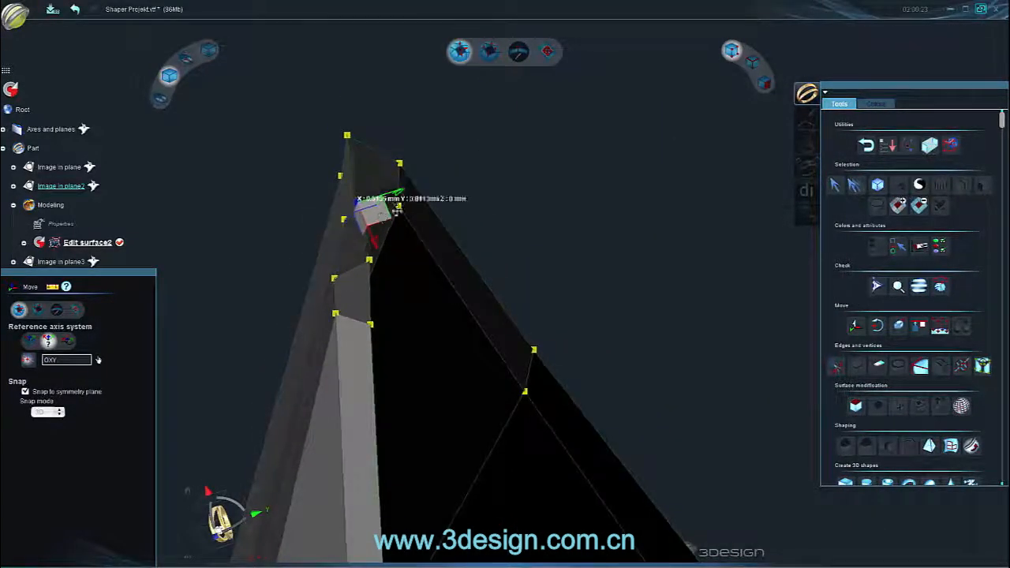
pyautogui.moveTo(404, 173); pyautogui.dragTo(469, 278, button='middle')
pyautogui.moveTo(502, 285); pyautogui.dragTo(505, 312)
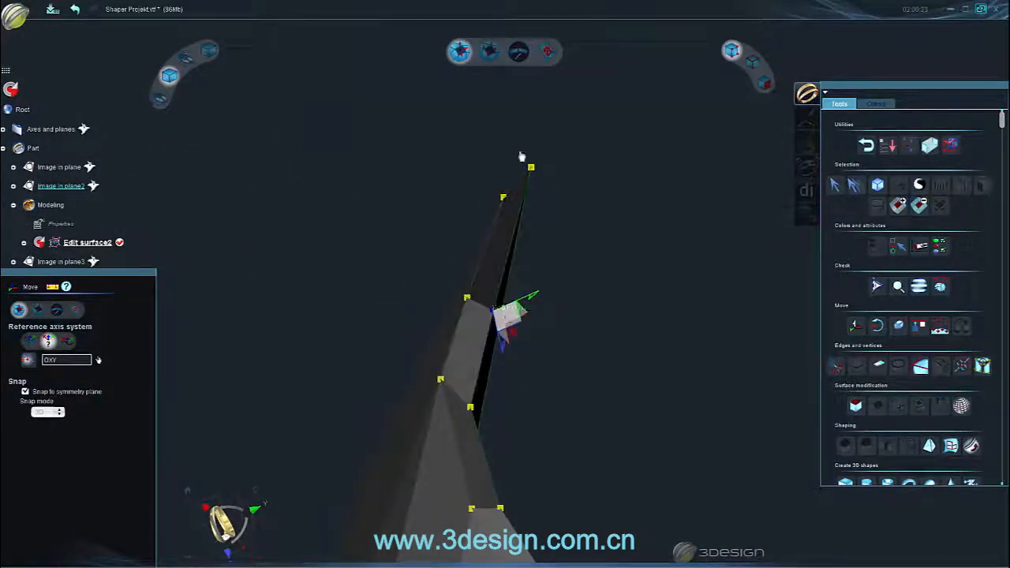
pyautogui.moveTo(550, 190); pyautogui.dragTo(547, 205)
pyautogui.moveTo(548, 205); pyautogui.dragTo(484, 258, button='middle')
# Move the rim vertex at the back of the ear where it meets the head.
pyautogui.scroll(-5, 526, 258)
pyautogui.scroll(5, 484, 258)
pyautogui.moveTo(405, 292); pyautogui.dragTo(296, 215, button='middle')
pyautogui.moveTo(279, 228); pyautogui.dragTo(274, 219)
pyautogui.scroll(-3, 286, 242)
pyautogui.moveTo(287, 241); pyautogui.dragTo(447, 232, button='middle')
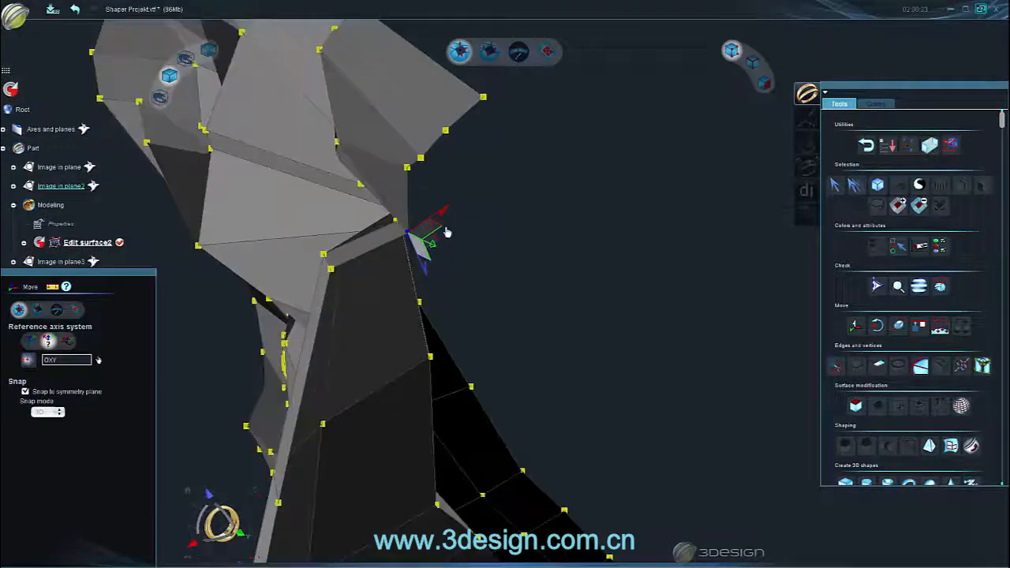
# Split the open back edges of the mesh where the ear meets the head to add vertices.
pyautogui.scroll(4, 473, 205)
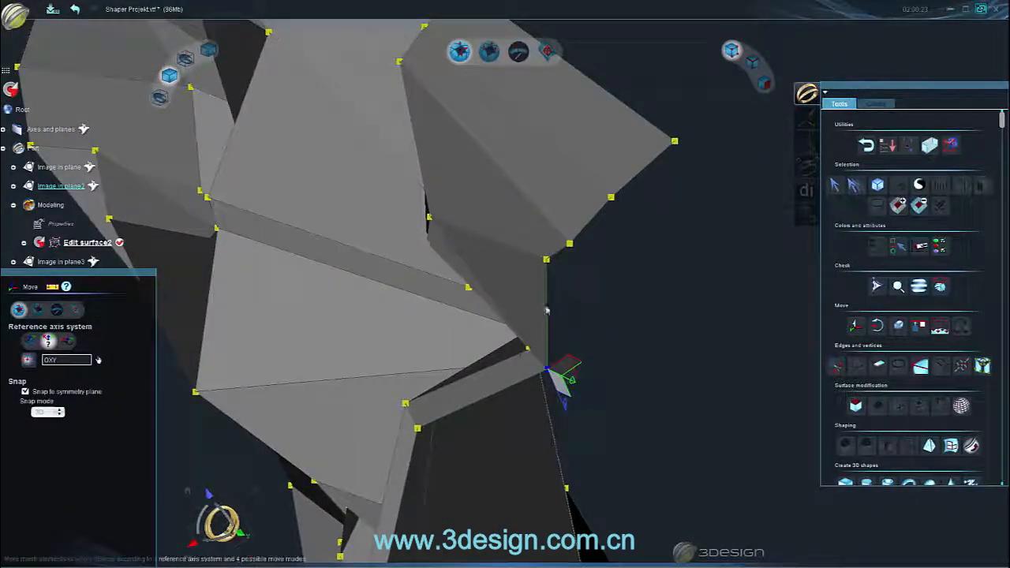
pyautogui.click(835, 364)
pyautogui.scroll(-6, 526, 228)
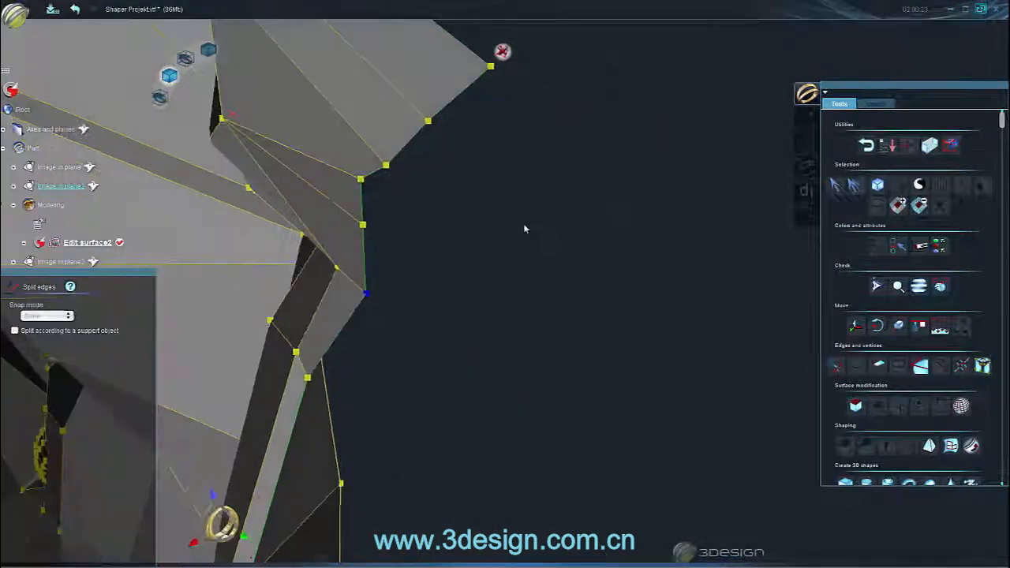
pyautogui.scroll(8, 467, 312)
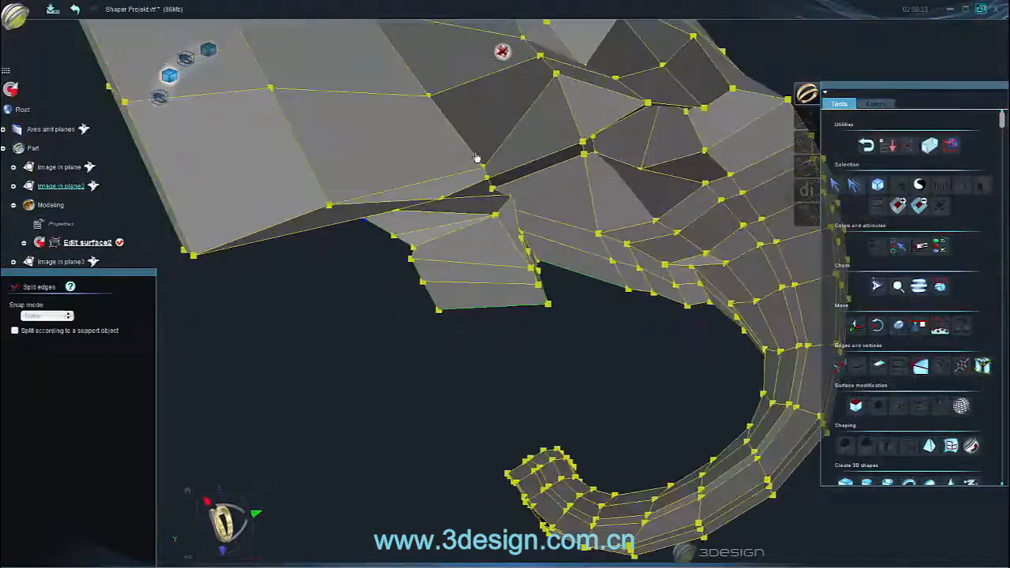
pyautogui.scroll(-6, 441, 161)
pyautogui.moveTo(406, 163); pyautogui.dragTo(471, 209, button='middle')
pyautogui.scroll(5, 495, 303)
pyautogui.moveTo(495, 303); pyautogui.dragTo(504, 165, button='middle')
pyautogui.press('Escape')
# Bridge the open boundary edges around the ear's rim to close its back side, and display the control mesh's vertices.
pyautogui.click(160, 98)
pyautogui.click(753, 65)
pyautogui.click(170, 78)
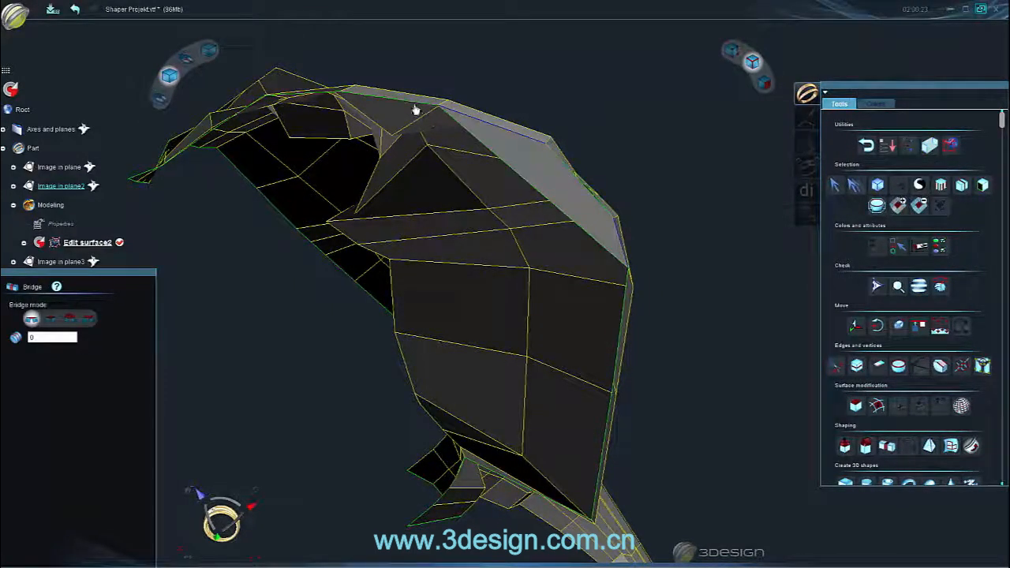
pyautogui.press('b')
pyautogui.moveTo(333, 114); pyautogui.dragTo(444, 92, button='middle')
pyautogui.moveTo(528, 270); pyautogui.dragTo(348, 219, button='middle')
pyautogui.click(763, 82)
pyautogui.moveTo(439, 244); pyautogui.dragTo(404, 250, button='middle')
pyautogui.click(732, 52)
pyautogui.click(170, 76)
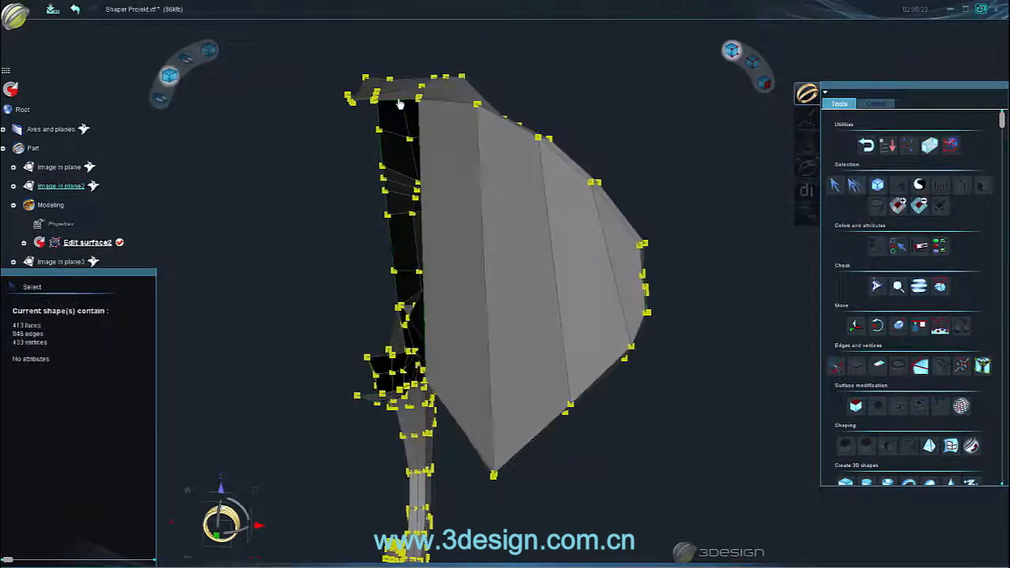
# Switch to edge selection and bridge the open boundary edges along the inner side of the ear's back.
pyautogui.click(752, 62)
pyautogui.scroll(3, 499, 323)
pyautogui.click(446, 473)
pyautogui.moveTo(509, 150); pyautogui.dragTo(593, 179, button='middle')
pyautogui.keyDown('ctrl'); pyautogui.click(510, 40); pyautogui.keyUp('ctrl')
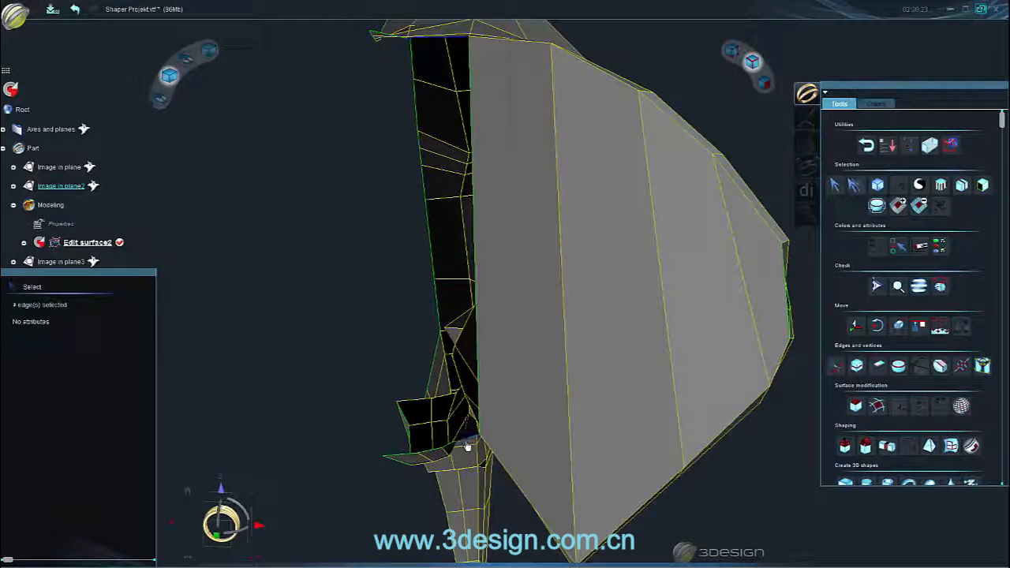
pyautogui.press('b')
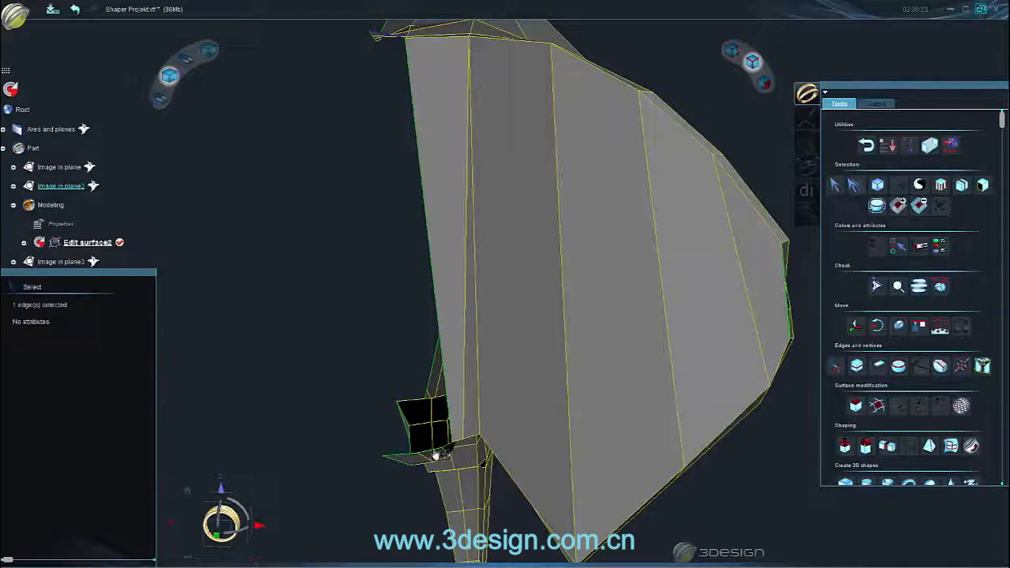
# Bridge the remaining open edges at the lower end of the ear's back, near the jaw.
pyautogui.press('b')
pyautogui.scroll(-3, 500, 377)
pyautogui.moveTo(500, 376); pyautogui.dragTo(509, 397, button='middle')
pyautogui.scroll(5, 469, 354)
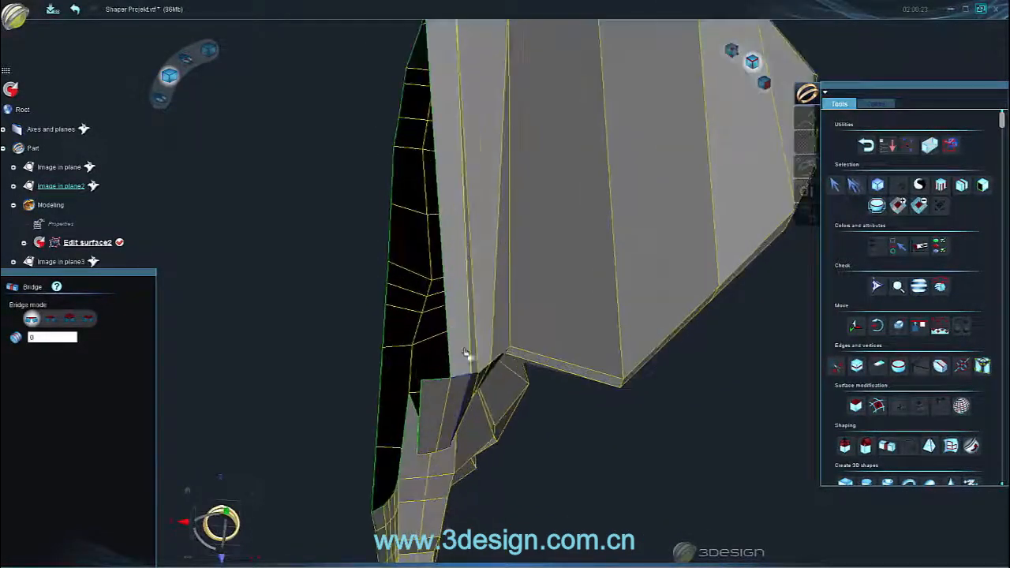
pyautogui.moveTo(404, 341); pyautogui.dragTo(361, 218, button='middle')
# Switch to vertex selection, move the vertex at the rear edge of the head, and display the smoothed surface.
pyautogui.click(731, 51)
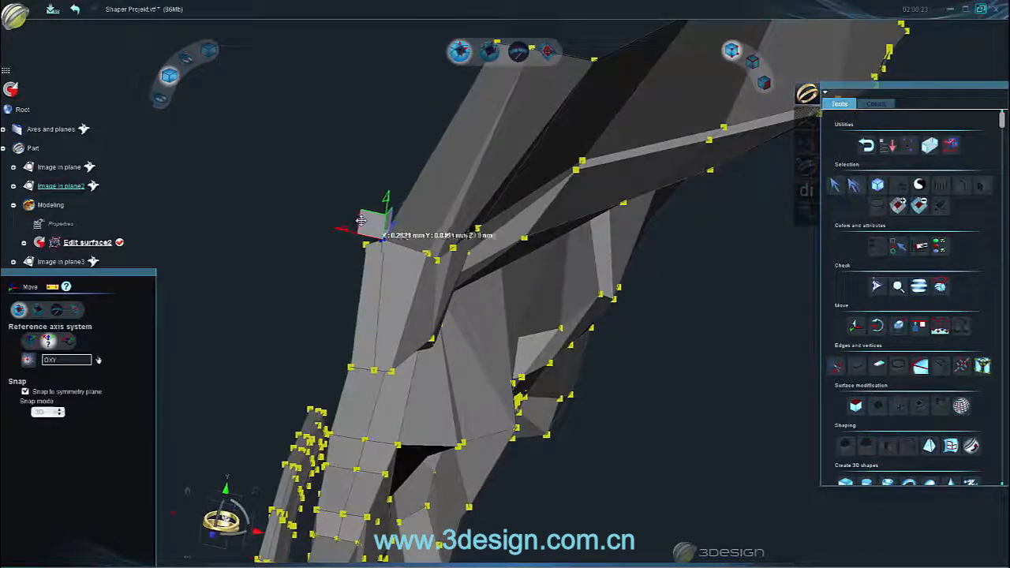
pyautogui.scroll(-5, 568, 238)
pyautogui.moveTo(568, 238); pyautogui.dragTo(489, 189, button='middle')
pyautogui.click(160, 98)
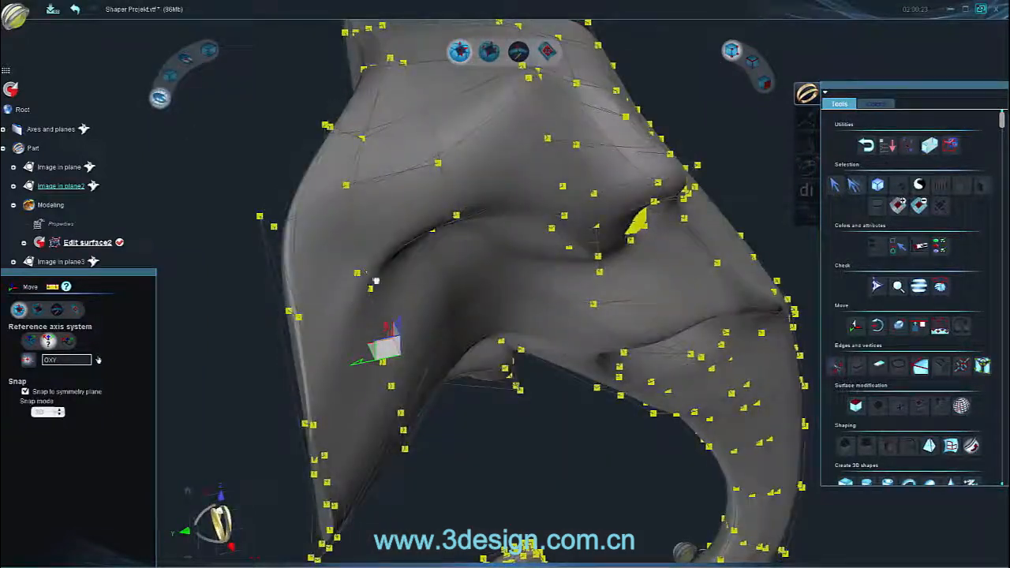
pyautogui.moveTo(497, 237); pyautogui.dragTo(568, 225, button='middle')
pyautogui.scroll(-3, 568, 225)
pyautogui.click(731, 51)
pyautogui.moveTo(505, 260); pyautogui.dragTo(410, 334, button='middle')
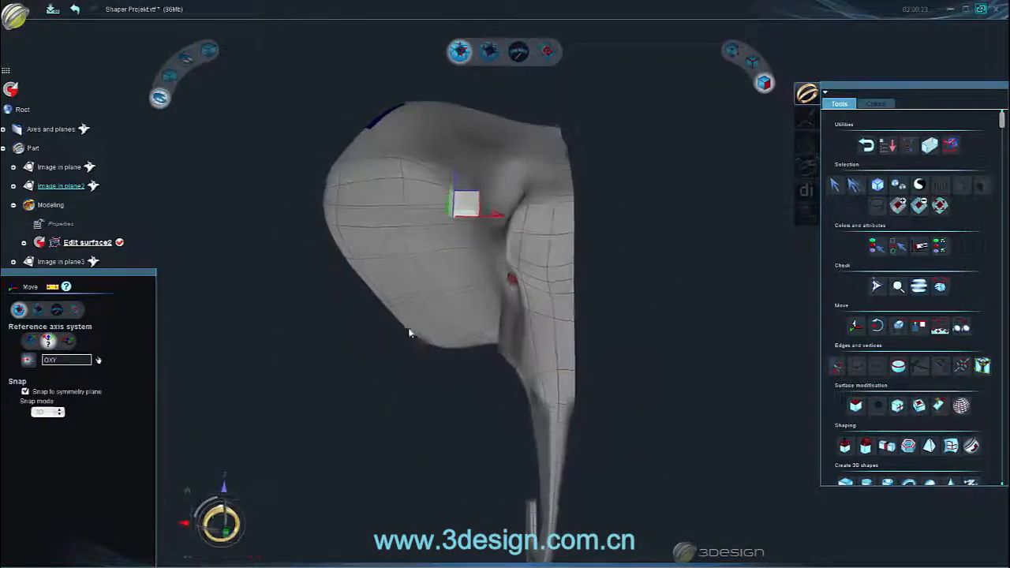
# Switch back to vertex selection and adjust the vertex at the lower rear corner of the neck.
pyautogui.click(230, 528)
pyautogui.press('Escape')
pyautogui.moveTo(497, 290); pyautogui.dragTo(599, 315, button='middle')
pyautogui.scroll(3, 419, 198)
pyautogui.click(732, 51)
pyautogui.scroll(4, 504, 292)
pyautogui.scroll(3, 489, 323)
pyautogui.click(222, 527)
pyautogui.moveTo(276, 143); pyautogui.dragTo(473, 328, button='middle')
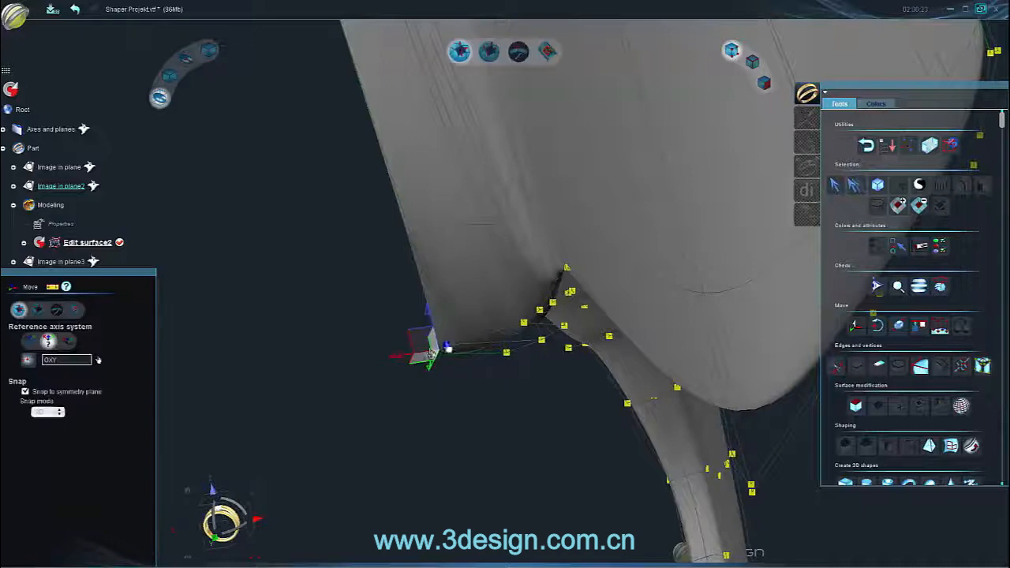
# Move the lower edge vertices between the neck and the jaw to shape the underside of the head.
pyautogui.moveTo(405, 323); pyautogui.dragTo(422, 396, button='middle')
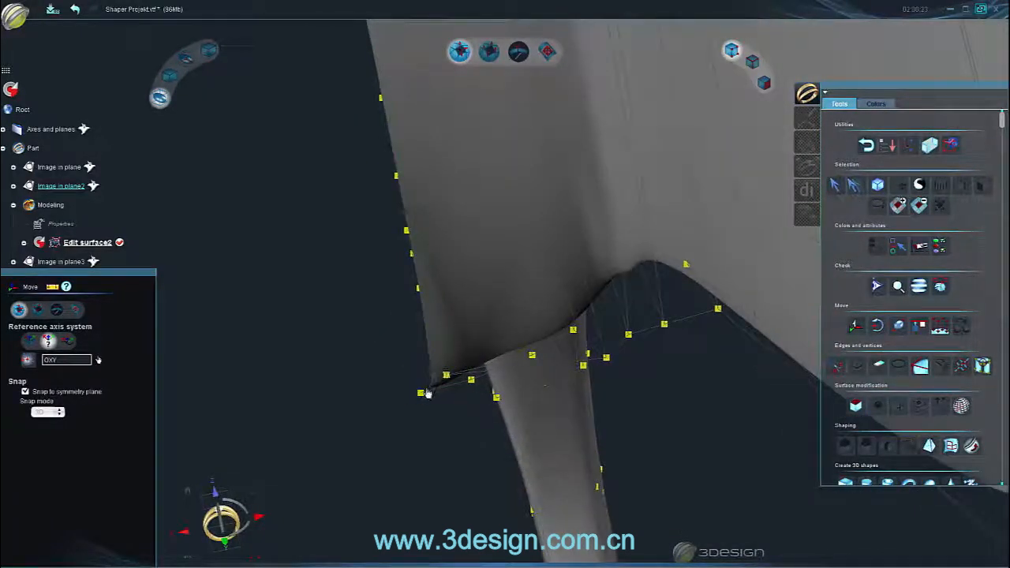
pyautogui.moveTo(408, 335); pyautogui.dragTo(379, 366, button='middle')
pyautogui.moveTo(379, 367); pyautogui.dragTo(454, 295)
pyautogui.moveTo(418, 336); pyautogui.dragTo(474, 315, button='middle')
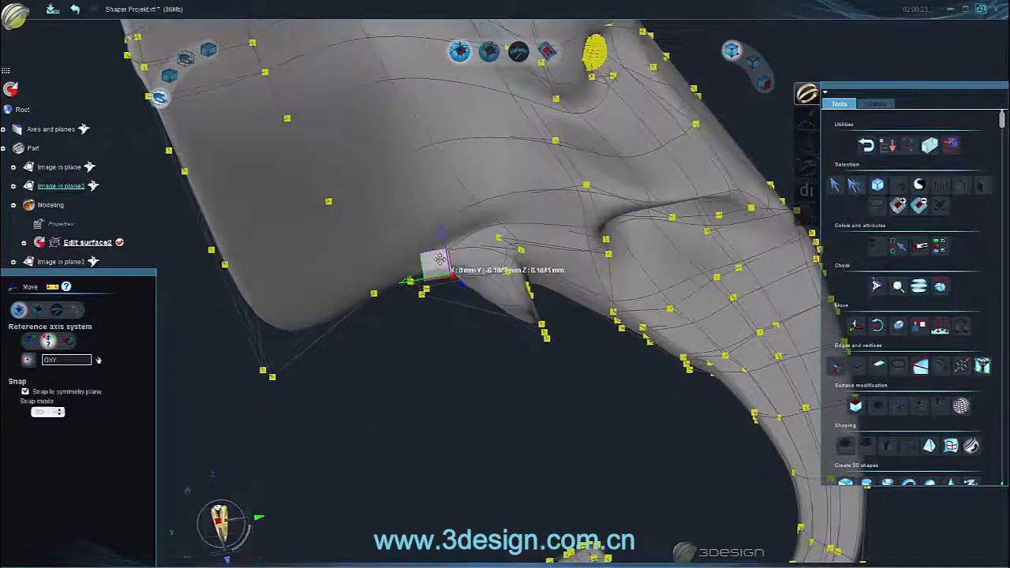
pyautogui.scroll(-5, 546, 247)
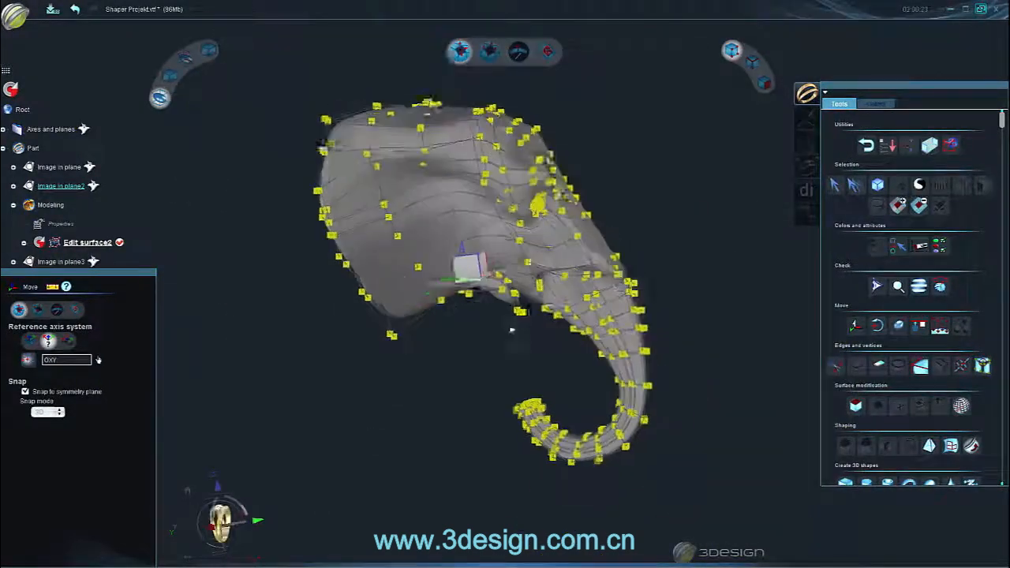
# Switch to face selection, check the smoothed head from the side and front, and finish the surface editing.
pyautogui.click(211, 533)
pyautogui.click(764, 83)
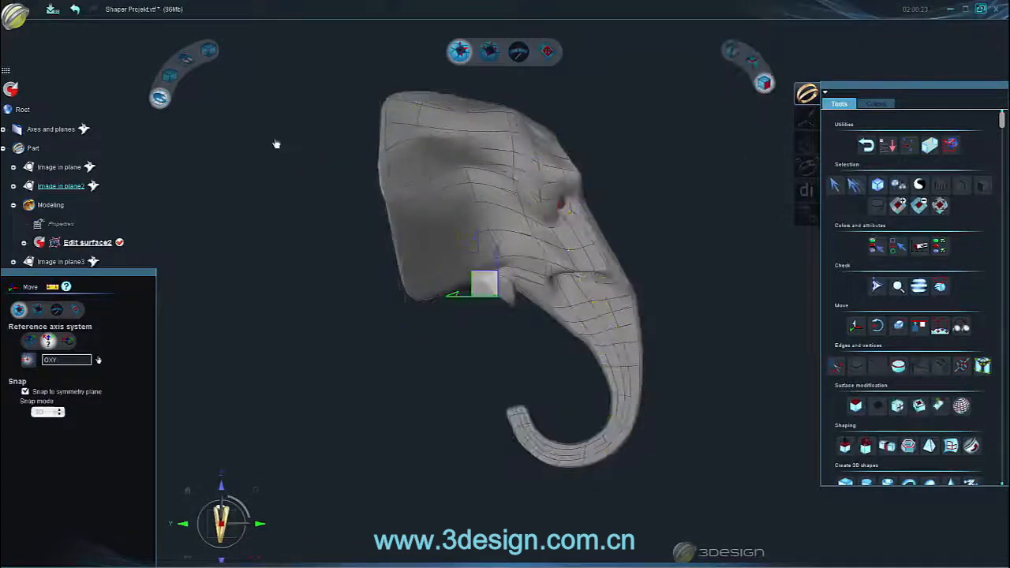
pyautogui.moveTo(617, 317); pyautogui.dragTo(536, 200, button='middle')
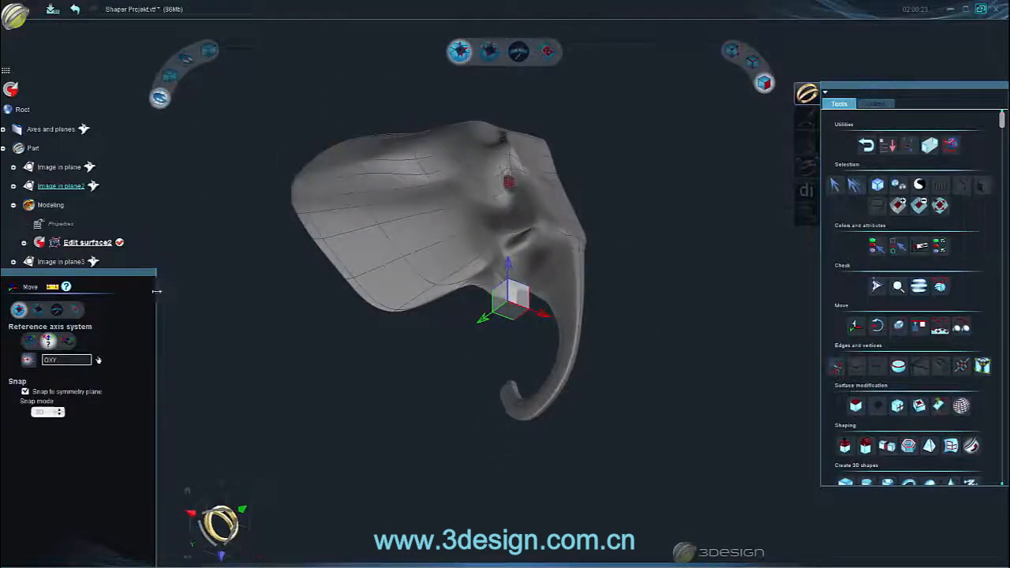
pyautogui.moveTo(338, 278); pyautogui.dragTo(290, 376, button='middle')
pyautogui.click(226, 523)
pyautogui.click(866, 145)
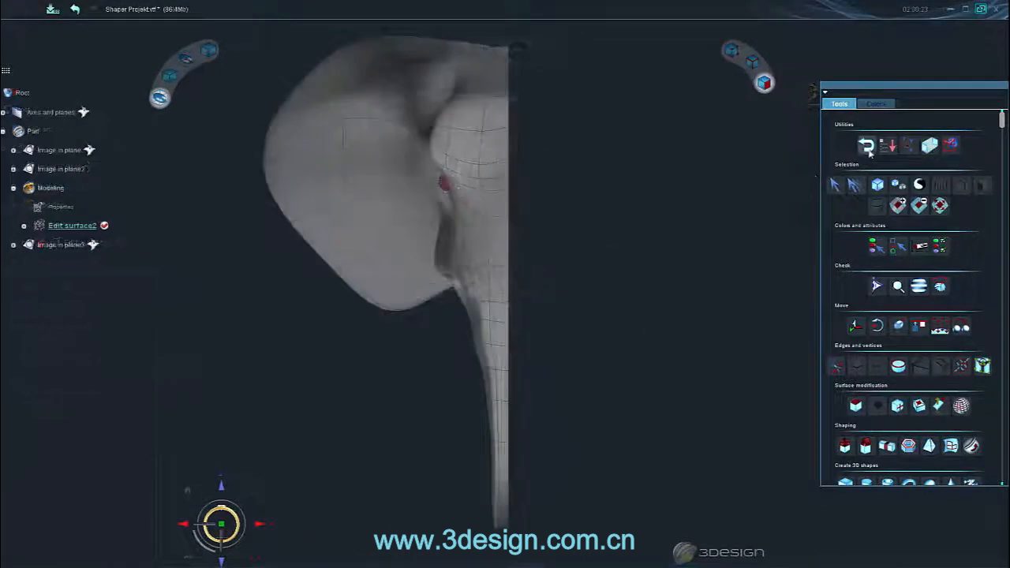
pyautogui.click(880, 147)
# Create a new sketch on the OYZ plane.
pyautogui.moveTo(331, 414); pyautogui.dragTo(403, 395, button='middle')
pyautogui.scroll(-3, 402, 395)
pyautogui.click(4, 113)
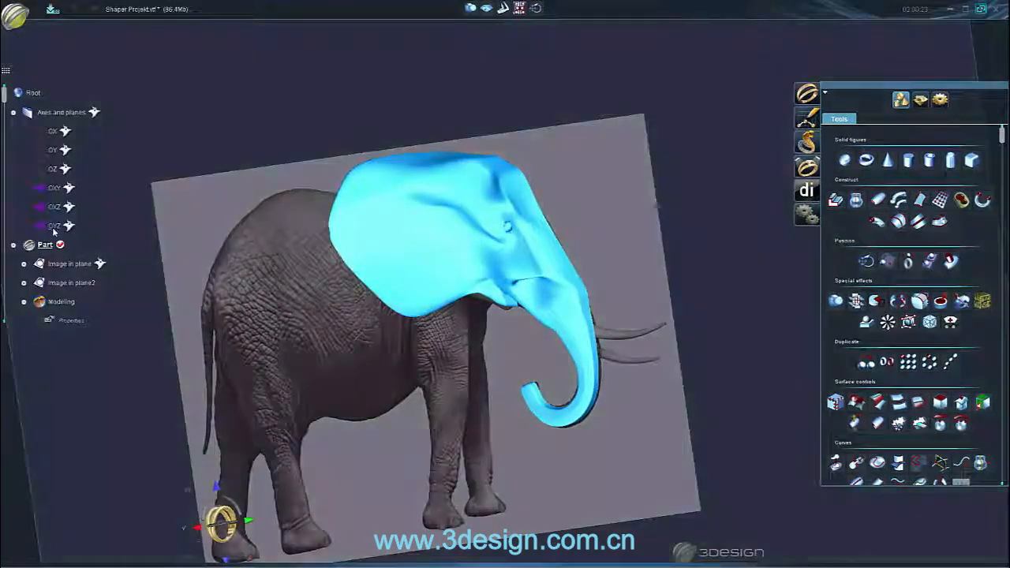
pyautogui.click(54, 227)
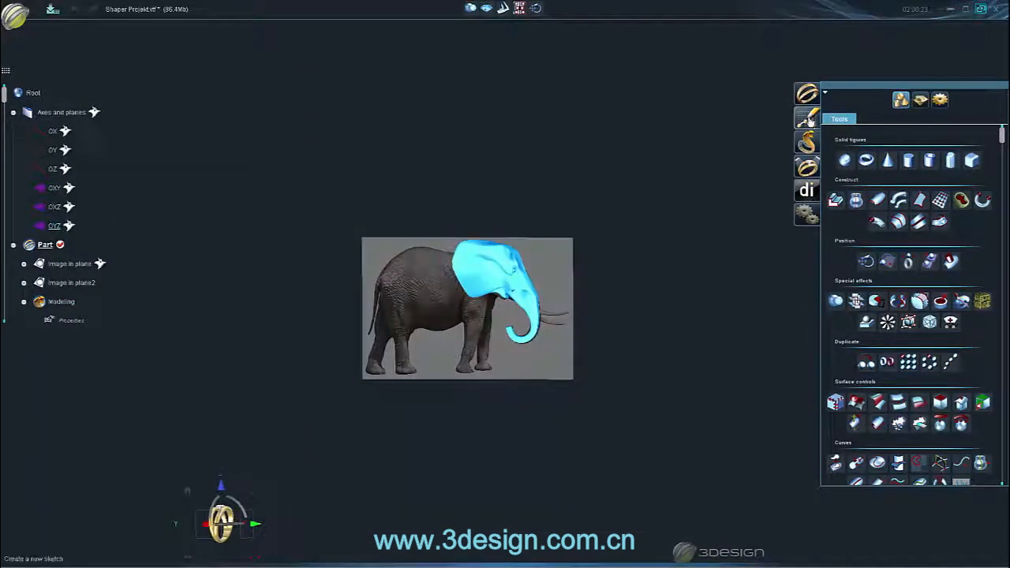
pyautogui.click(808, 119)
pyautogui.scroll(5, 478, 310)
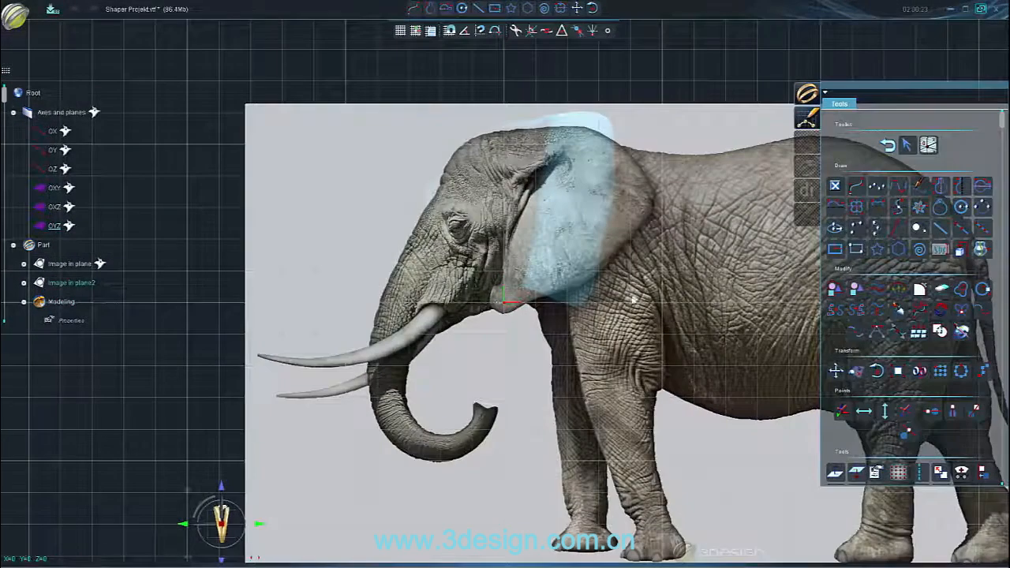
# Freeze Image in plane2 and flip the sketch view so the head faces its opposite side.
pyautogui.rightClick(71, 284)
pyautogui.click(103, 337)
pyautogui.moveTo(456, 333); pyautogui.dragTo(418, 314, button='middle')
pyautogui.click(187, 529)
pyautogui.click(186, 530)
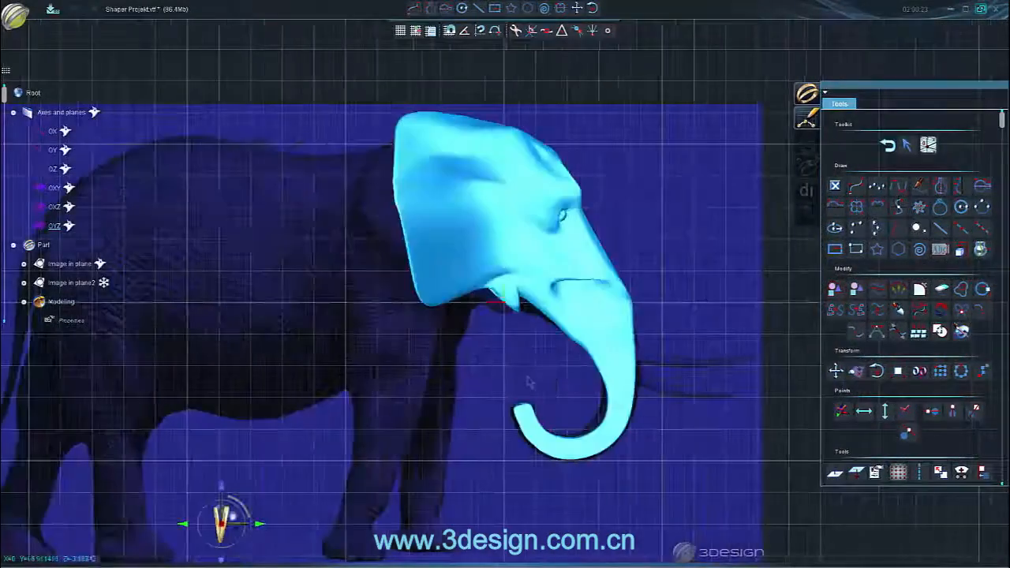
# Draw an open NURBS curve along the tusk in the reference image and three concentric circles beside the head.
pyautogui.click(857, 187)
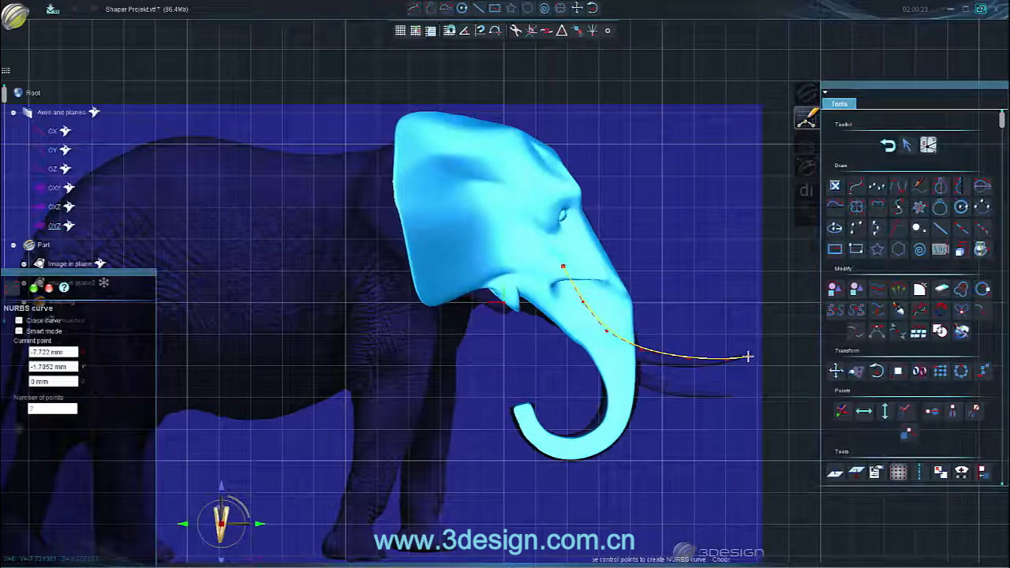
pyautogui.rightClick(748, 357)
pyautogui.click(961, 206)
pyautogui.click(704, 139)
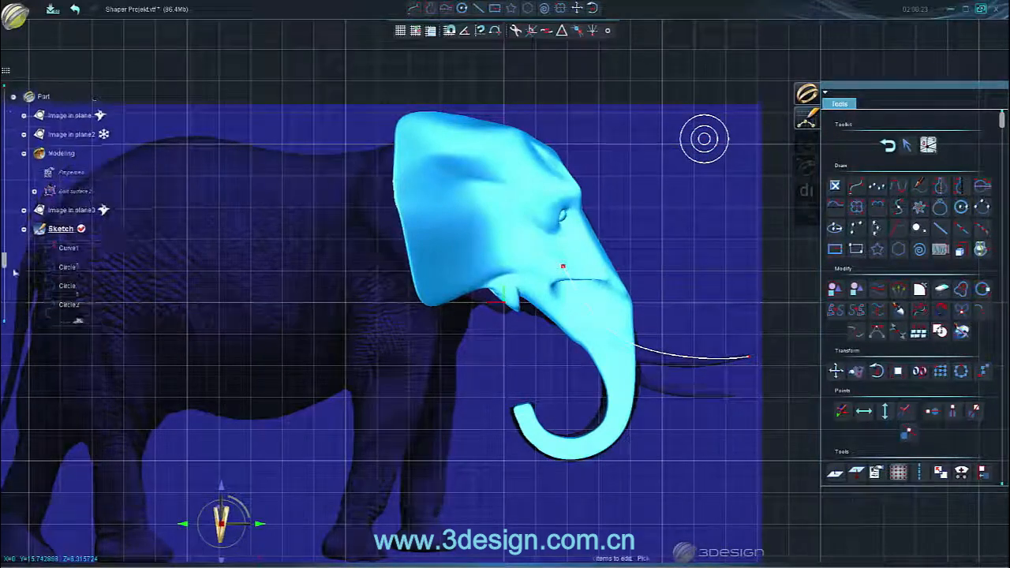
# Rename Circle2 in the sketch as 1 and open Circle1 to identify it.
pyautogui.scroll(-2, 67, 261)
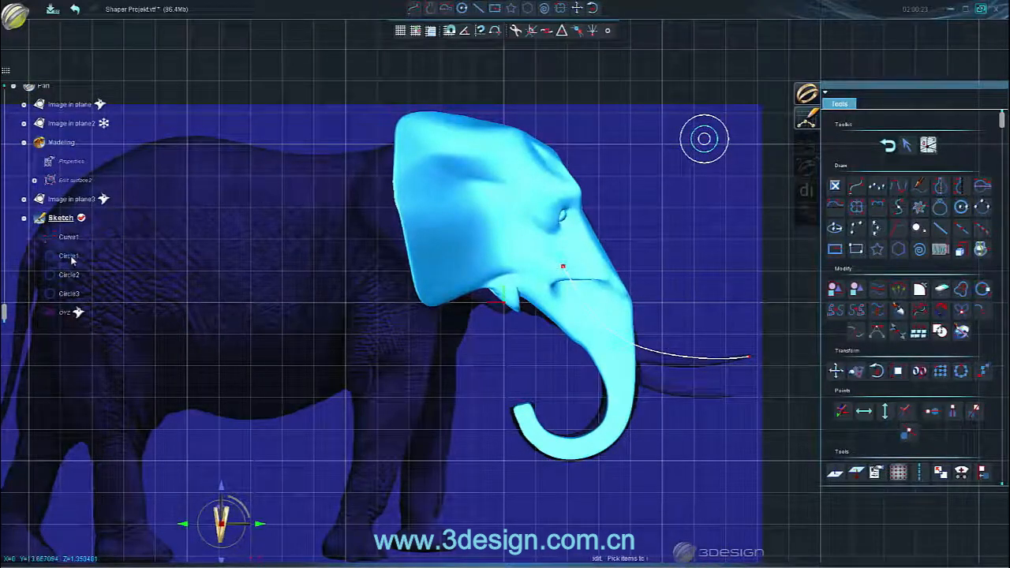
pyautogui.rightClick(71, 259)
pyautogui.click(117, 340)
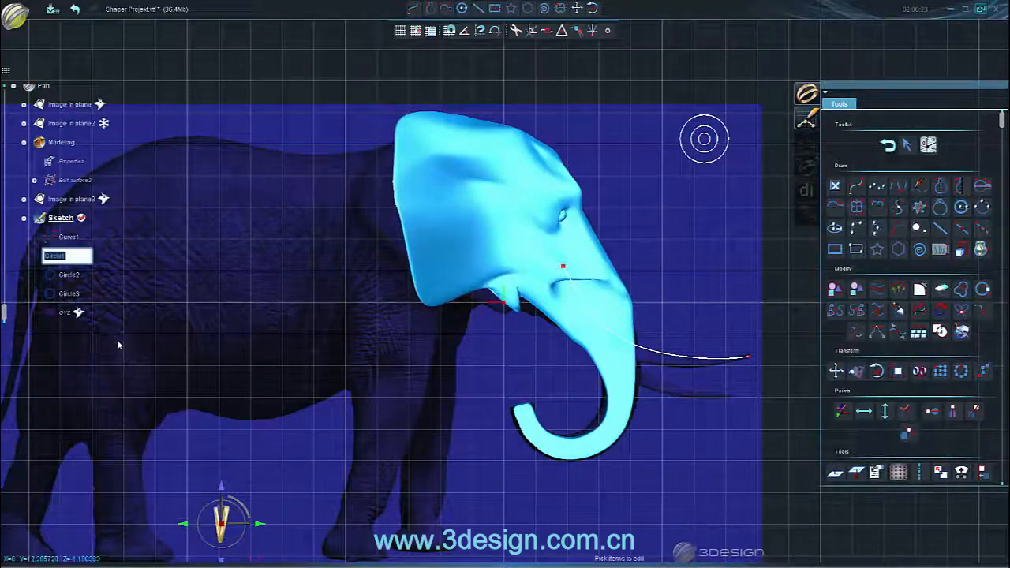
pyautogui.rightClick(68, 285)
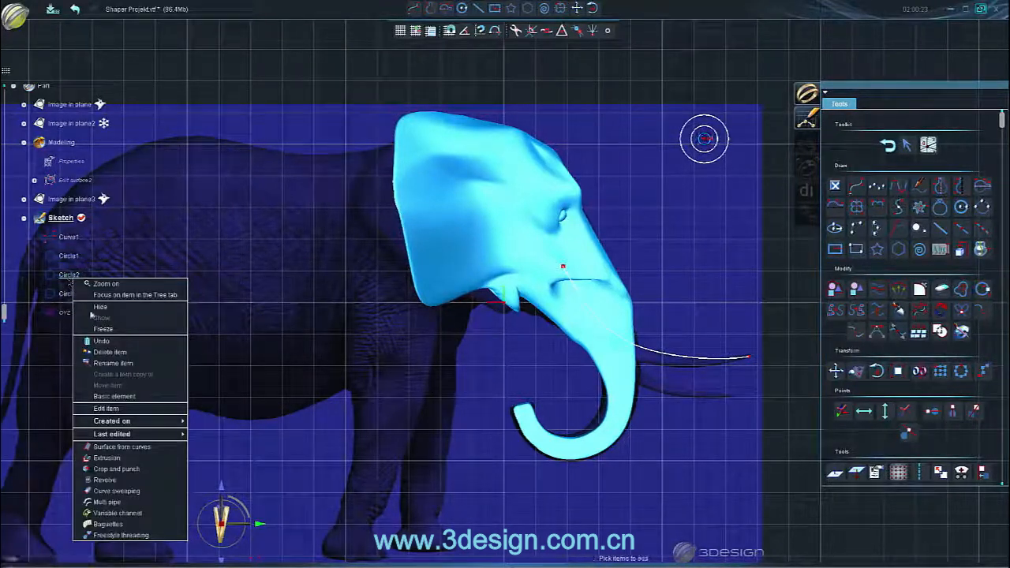
pyautogui.click(113, 363)
pyautogui.doubleClick(75, 257)
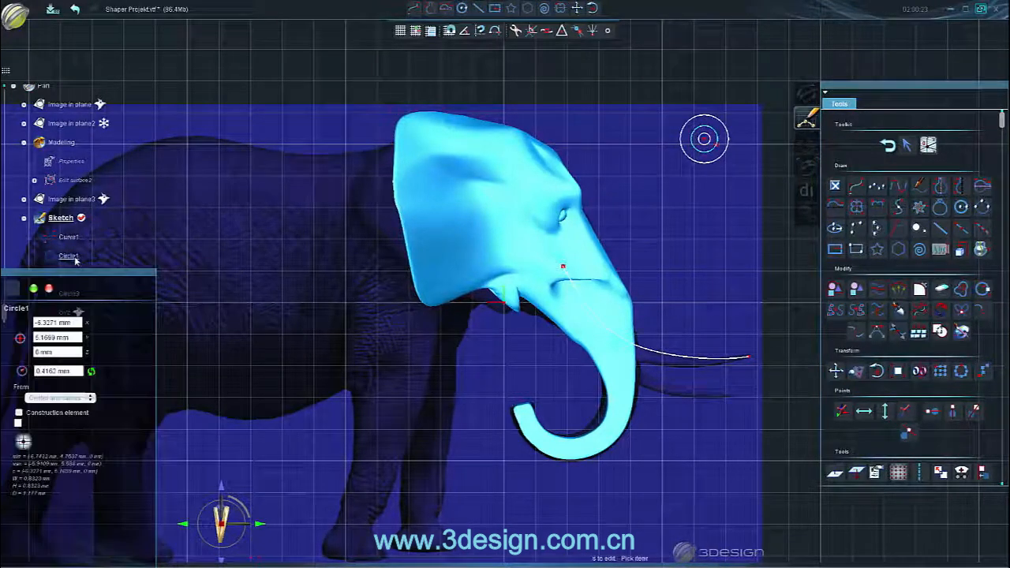
pyautogui.click(48, 288)
# Rename Circle1 as 2 and Circle3 as 3, and finish the sketch.
pyautogui.rightClick(68, 256)
pyautogui.click(113, 342)
pyautogui.write('2')
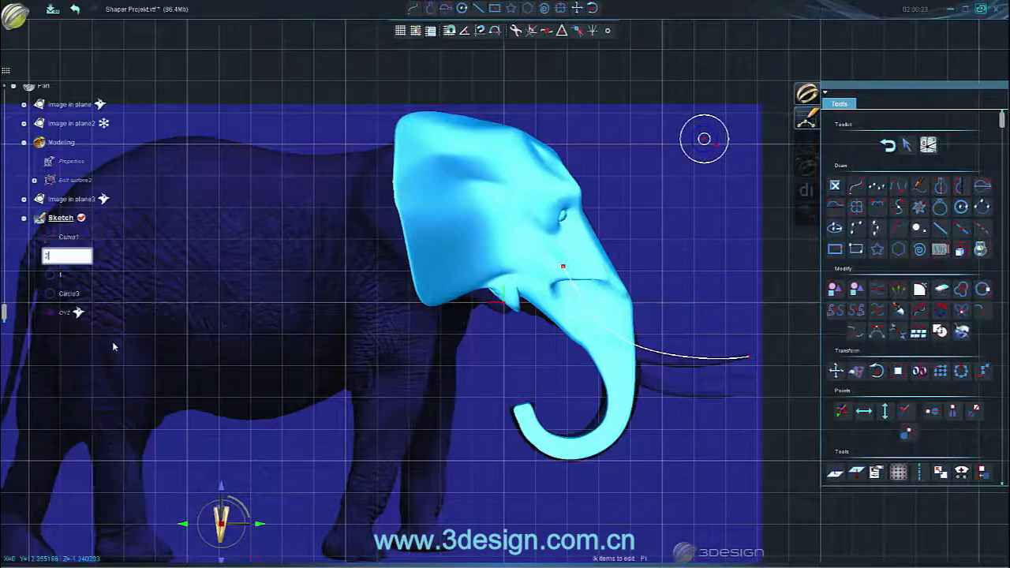
pyautogui.doubleClick(79, 297)
pyautogui.click(38, 291)
pyautogui.rightClick(71, 297)
pyautogui.click(110, 368)
pyautogui.click(864, 148)
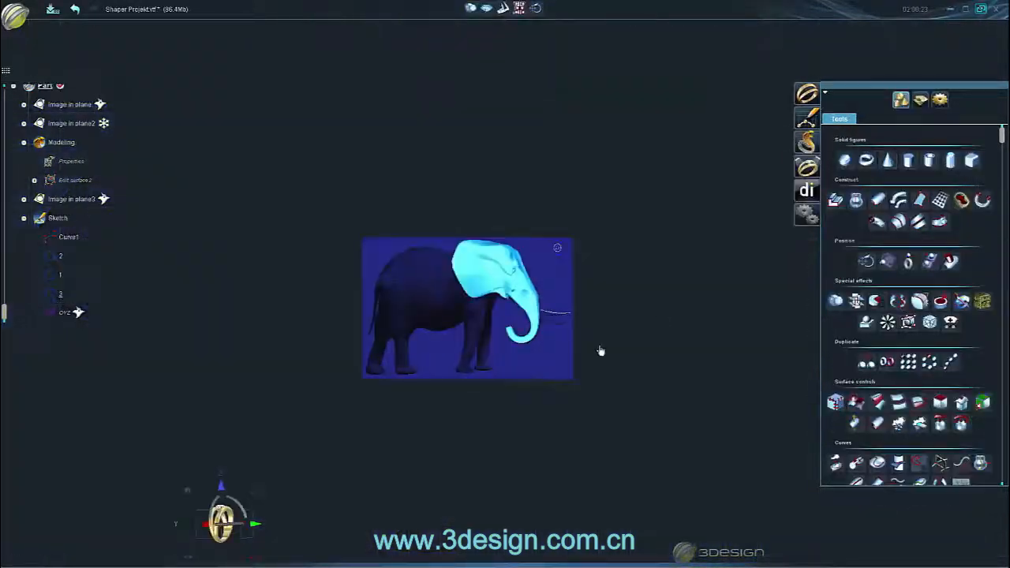
# Hide the elephant head model and Image in plane2 so only the sketch curves are displayed.
pyautogui.moveTo(600, 352); pyautogui.dragTo(616, 355, button='middle')
pyautogui.scroll(4, 616, 356)
pyautogui.click(543, 289)
pyautogui.press('h')
pyautogui.press('f')
pyautogui.press('h')
pyautogui.rightClick(82, 122)
pyautogui.click(105, 153)
pyautogui.moveTo(577, 342); pyautogui.dragTo(588, 342, button='middle')
# Set up a curve sweep along Curve1 with circle 3 at point 0, circle 2 at point 3 and circle 1 at point 6.
pyautogui.click(855, 200)
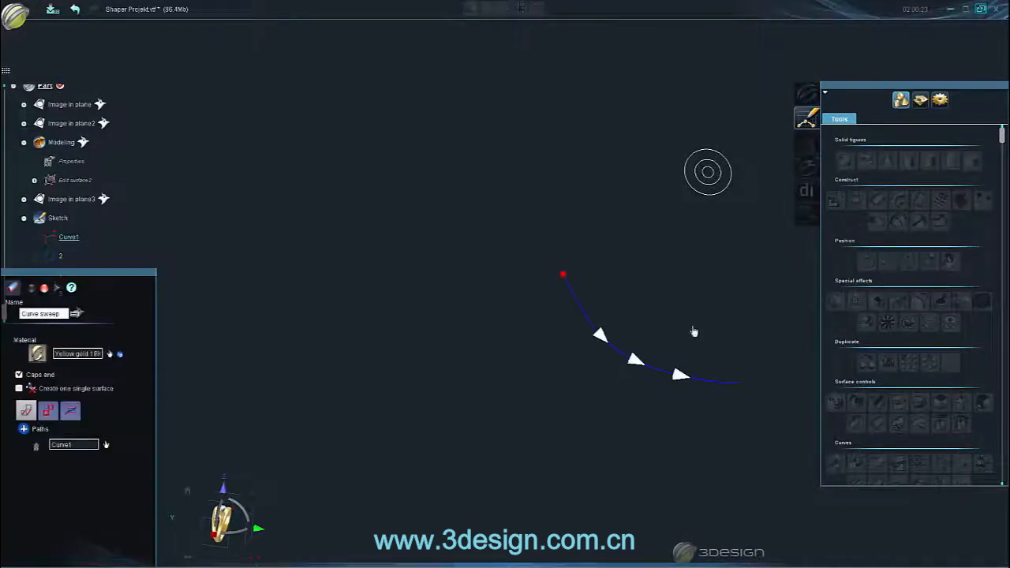
pyautogui.click(680, 200)
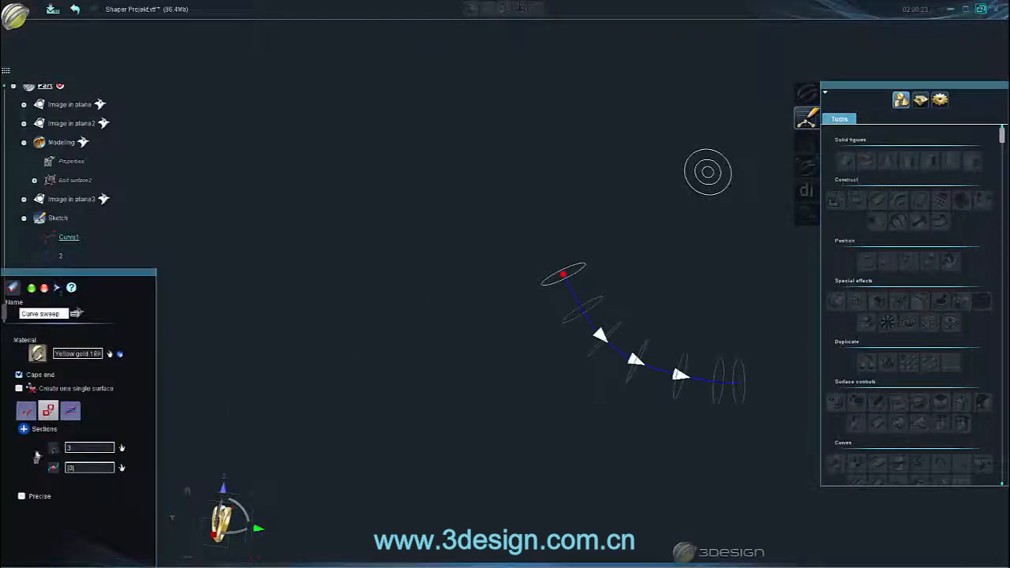
pyautogui.click(24, 428)
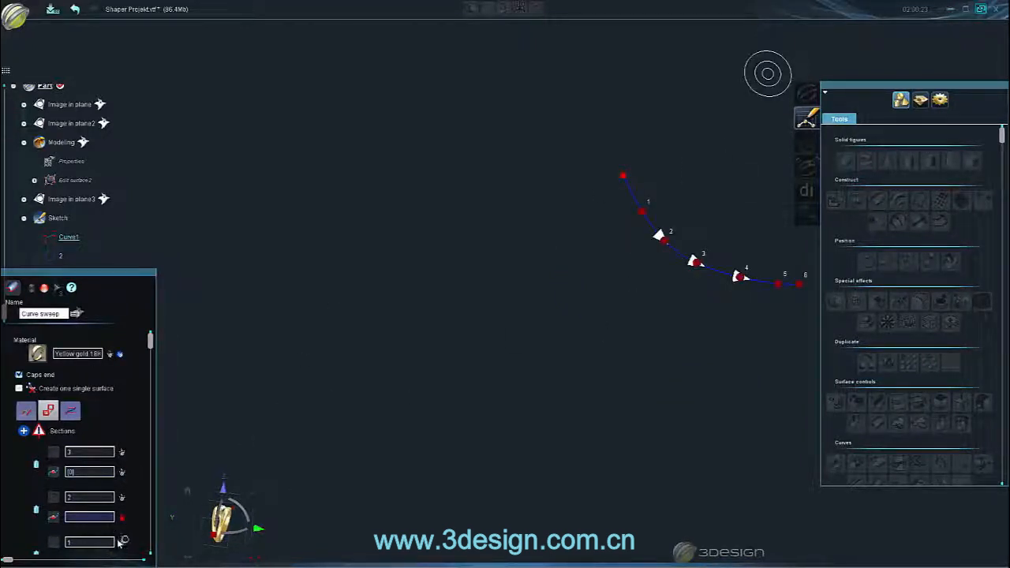
pyautogui.scroll(-2, 120, 536)
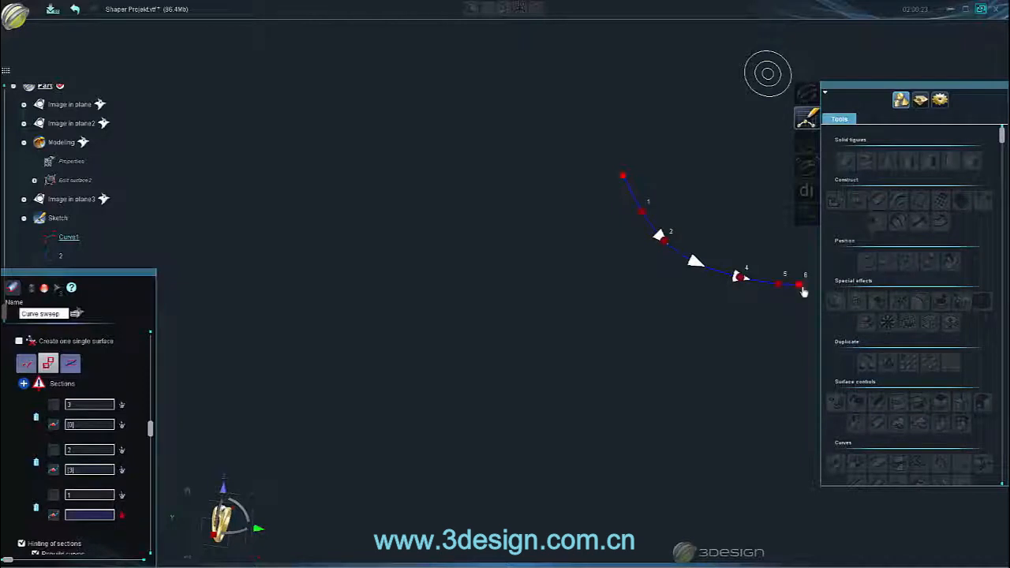
pyautogui.click(801, 288)
pyautogui.moveTo(595, 377); pyautogui.dragTo(578, 346, button='middle')
pyautogui.click(58, 290)
pyautogui.moveTo(347, 320); pyautogui.dragTo(395, 272, button='middle')
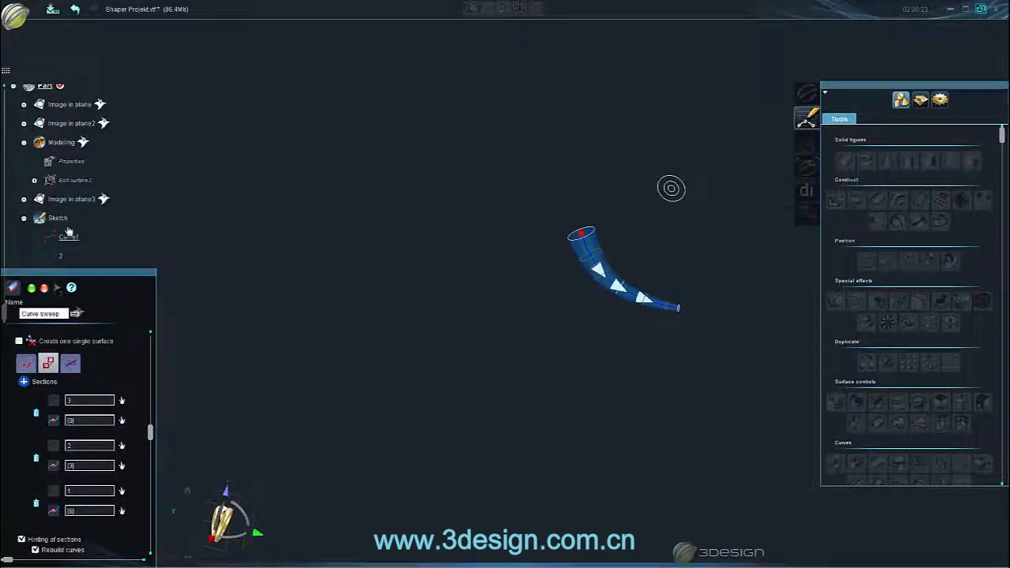
# Show the head model again, check the tusk's fit against it, and complete the curve sweep.
pyautogui.rightClick(71, 141)
pyautogui.click(94, 184)
pyautogui.moveTo(355, 227); pyautogui.dragTo(490, 369, button='middle')
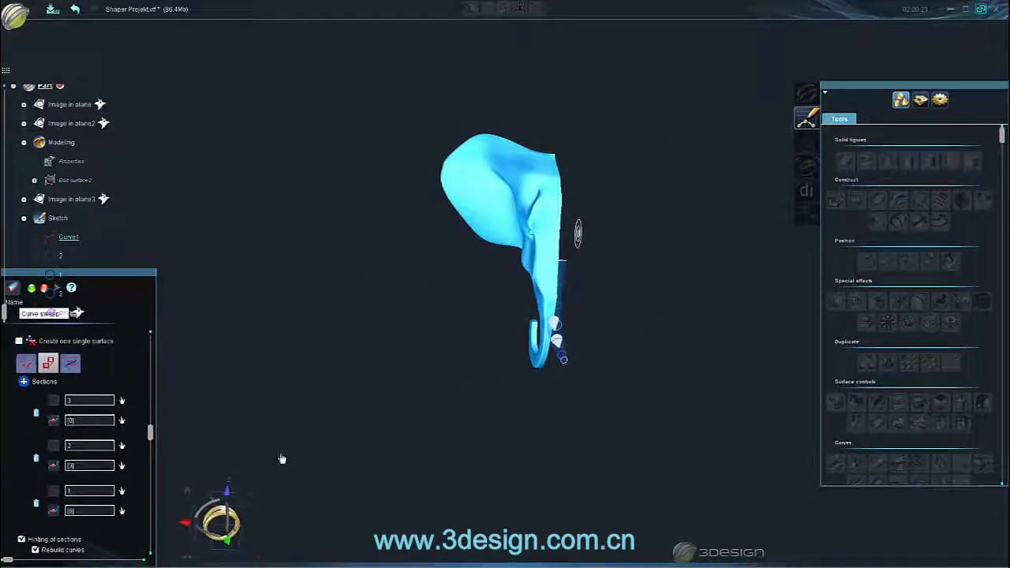
pyautogui.moveTo(282, 457); pyautogui.dragTo(558, 396, button='middle')
pyautogui.click(34, 290)
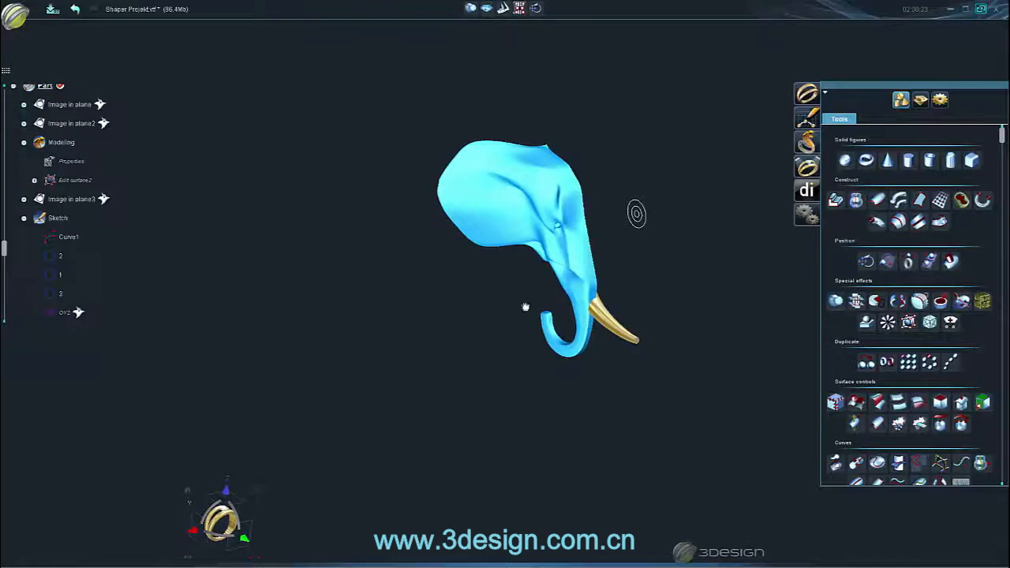
# Reopen the tusk sketch and move circle 3 away from the other circles, to a center at about X -9.6 mm, Y 5.17 mm.
pyautogui.moveTo(523, 307); pyautogui.dragTo(522, 317, button='middle')
pyautogui.moveTo(606, 286); pyautogui.dragTo(641, 233, button='middle')
pyautogui.doubleClick(616, 224)
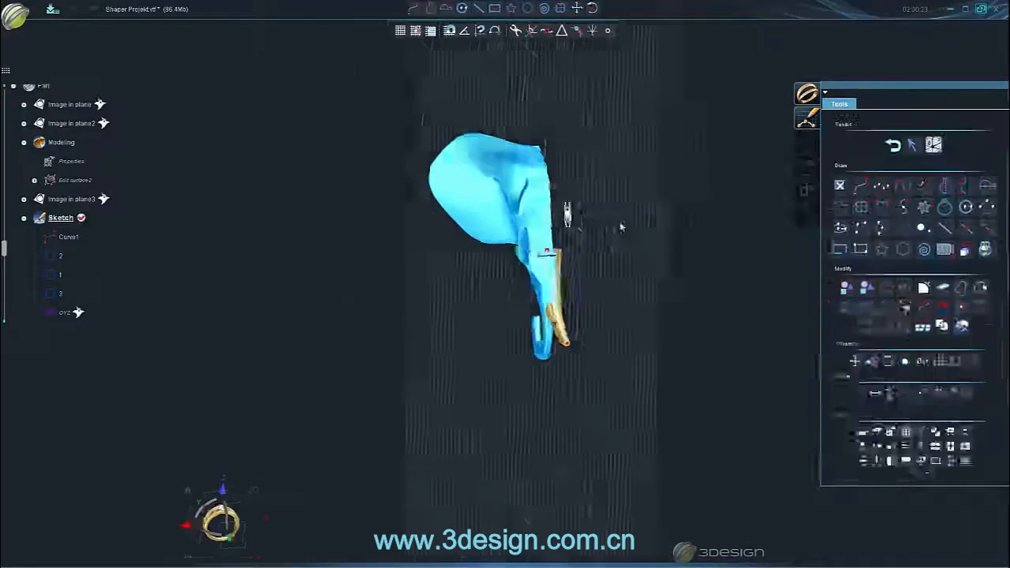
pyautogui.click(370, 154)
pyautogui.click(836, 371)
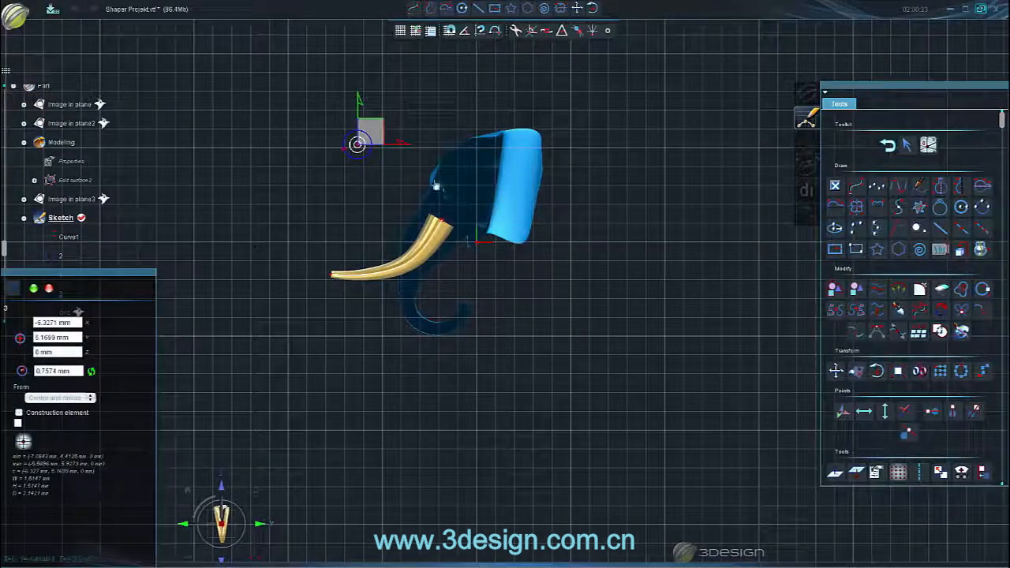
pyautogui.moveTo(629, 231); pyautogui.dragTo(568, 231)
pyautogui.click(35, 291)
# Scale down circle 3 and circle 1 proportionally about their centers and update the tusk sweep with the smaller sections.
pyautogui.click(897, 373)
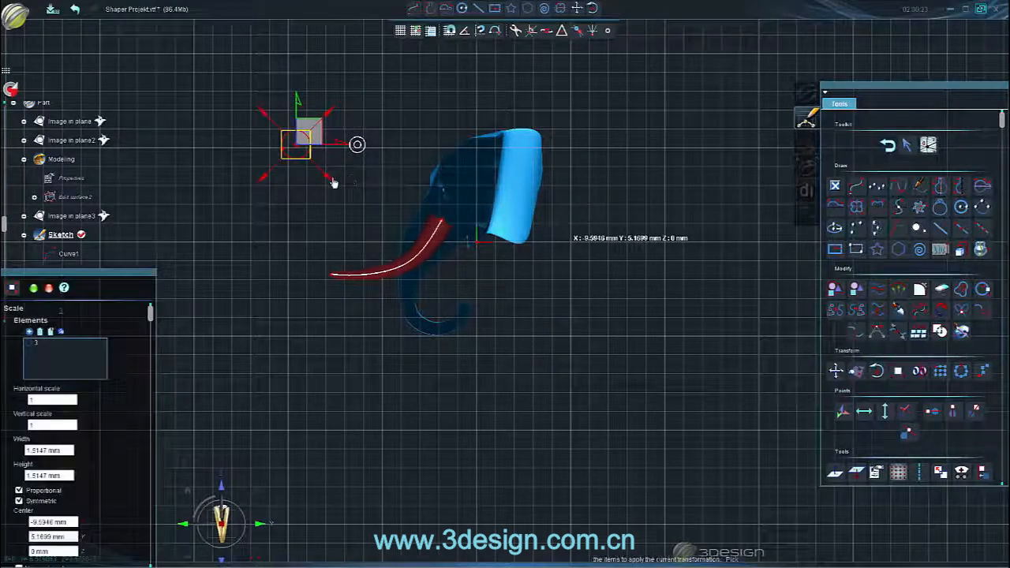
pyautogui.click(33, 288)
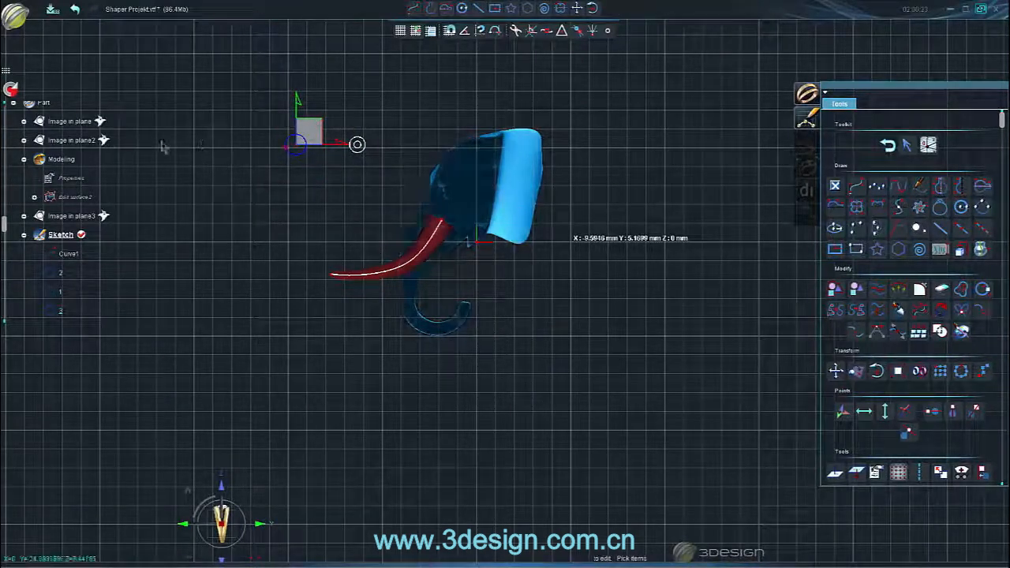
pyautogui.scroll(3, 410, 207)
pyautogui.moveTo(429, 216); pyautogui.dragTo(495, 234, button='middle')
pyautogui.click(364, 105)
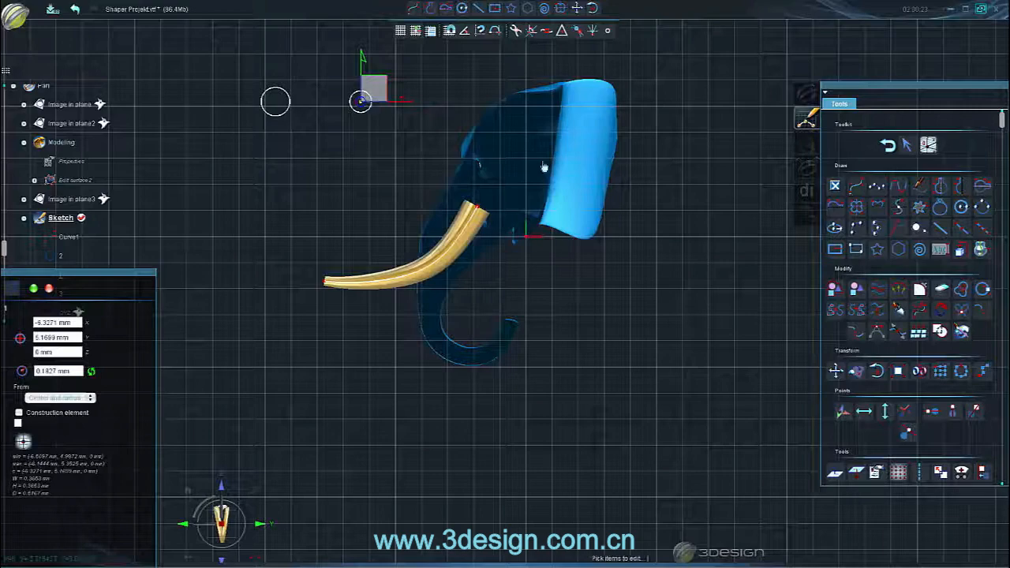
pyautogui.click(35, 291)
pyautogui.click(898, 372)
pyautogui.scroll(2, 424, 166)
pyautogui.moveTo(424, 166); pyautogui.dragTo(485, 261, button='middle')
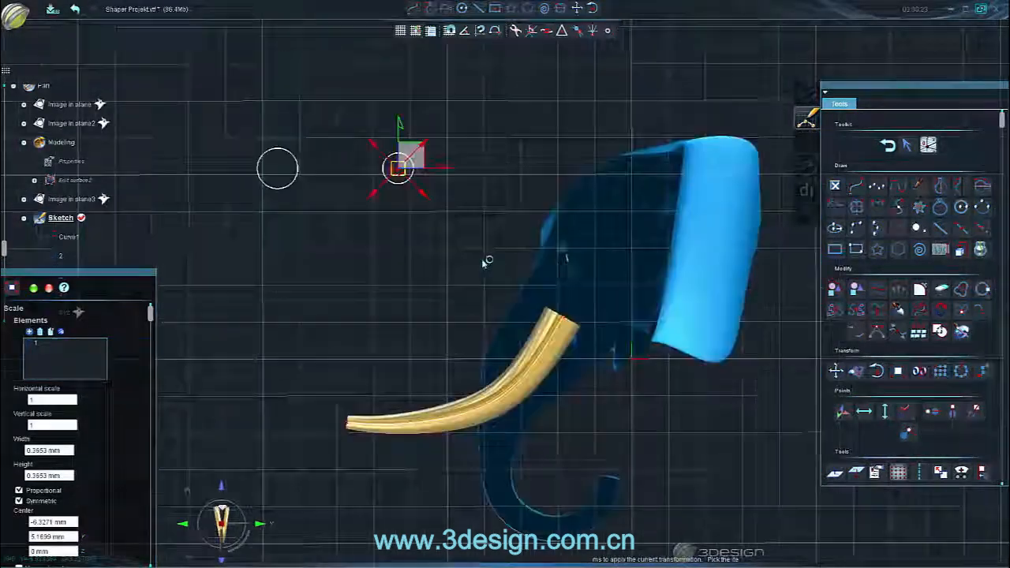
pyautogui.scroll(5, 387, 168)
pyautogui.click(35, 289)
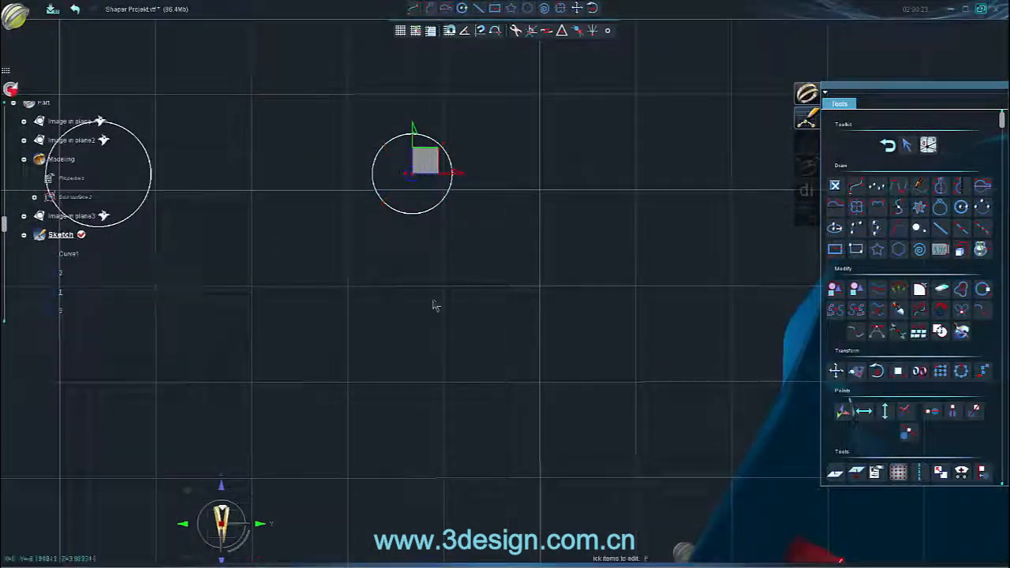
pyautogui.scroll(-3, 433, 302)
pyautogui.click(12, 89)
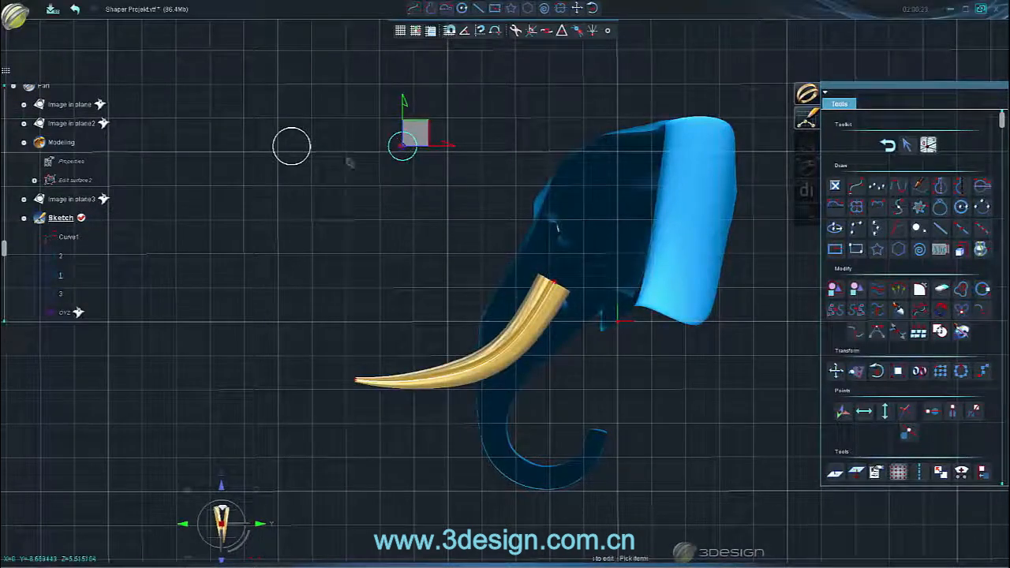
# Try scaling circle 2 proportionally by 0.7121, adjust the scale of circle 3, and close the tusk sketch.
pyautogui.scroll(-4, 386, 220)
pyautogui.scroll(3, 439, 183)
pyautogui.doubleClick(425, 181)
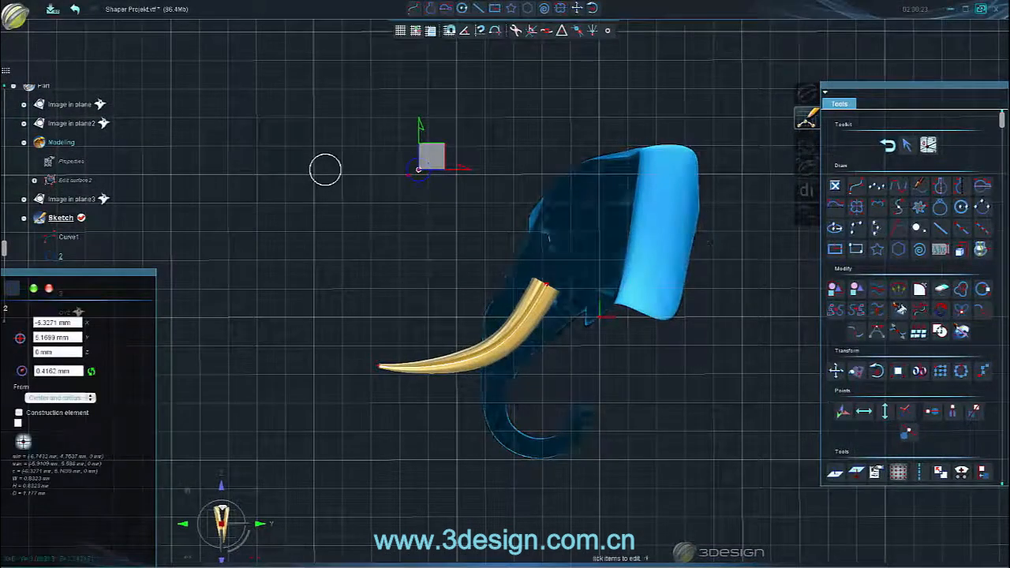
pyautogui.click(24, 442)
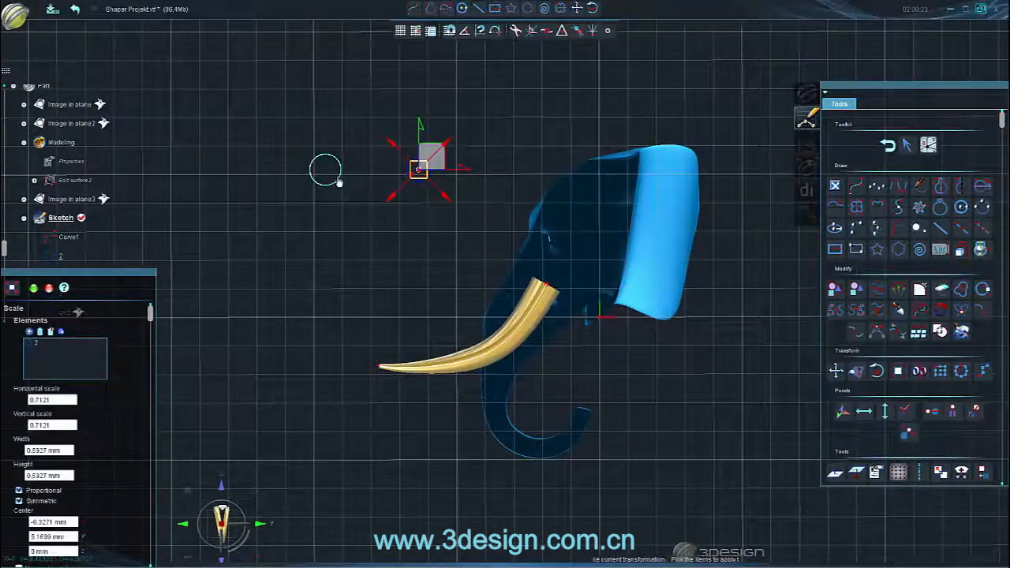
pyautogui.press('Escape')
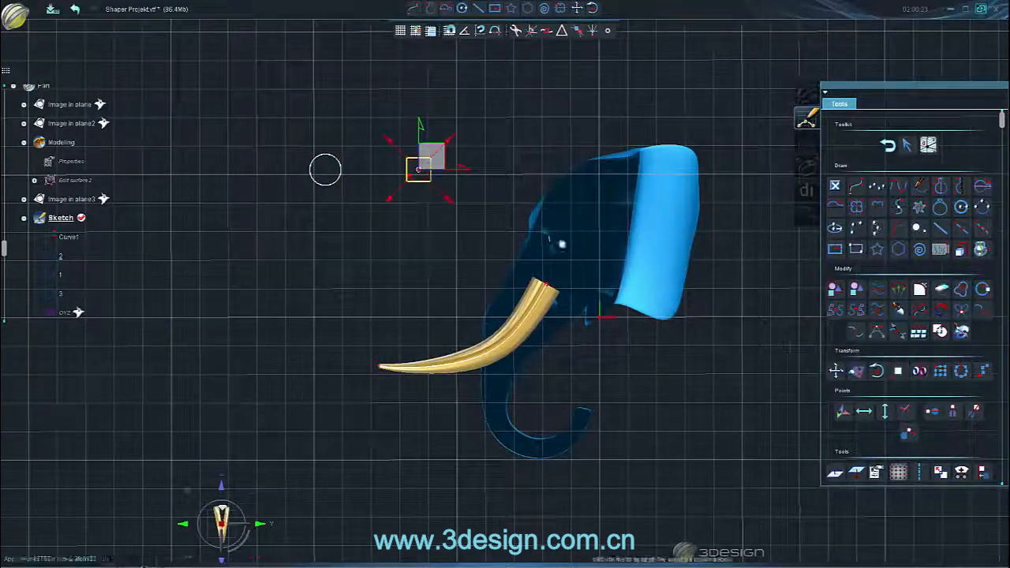
pyautogui.press('Return')
pyautogui.click(339, 178)
pyautogui.click(898, 371)
pyautogui.press('Return')
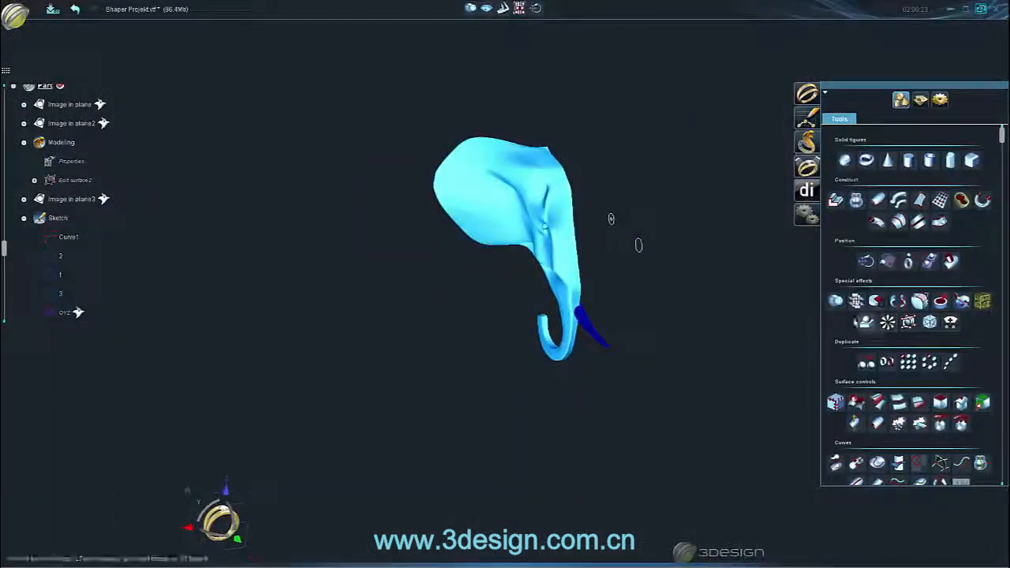
# Move the swept tusk to the side of the head with an offset of X -1.1013 mm, Y 0 mm, Z 0.1117 mm.
pyautogui.click(858, 320)
pyautogui.moveTo(613, 317); pyautogui.dragTo(597, 317, button='middle')
pyautogui.moveTo(614, 299); pyautogui.dragTo(598, 300)
pyautogui.moveTo(516, 276); pyautogui.dragTo(572, 266, button='middle')
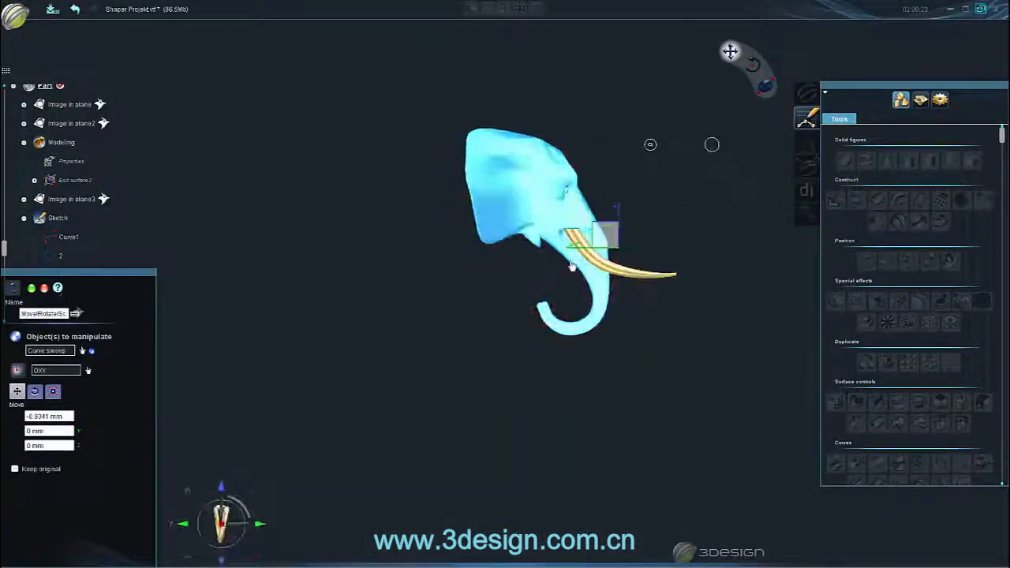
pyautogui.scroll(4, 573, 254)
pyautogui.moveTo(635, 266); pyautogui.dragTo(636, 262)
pyautogui.moveTo(603, 318); pyautogui.dragTo(556, 306, button='middle')
pyautogui.moveTo(556, 307); pyautogui.dragTo(580, 300)
pyautogui.moveTo(580, 301); pyautogui.dragTo(626, 309, button='middle')
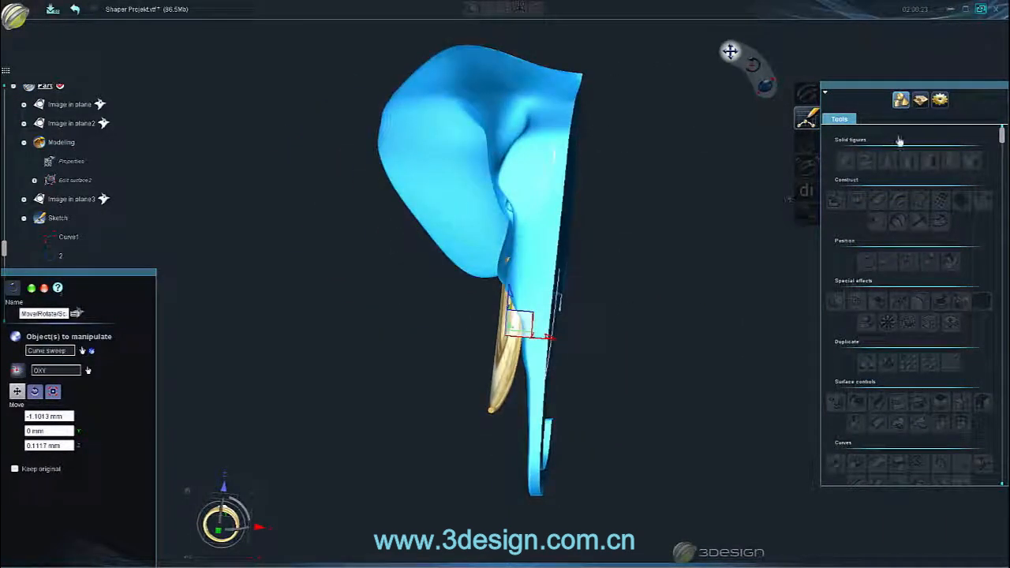
pyautogui.click(32, 288)
# Reopen the tusk's transformation, rotate it about 10° around Y, and set its offset to X -1.2569 mm, Z 0.1268 mm.
pyautogui.doubleClick(503, 359)
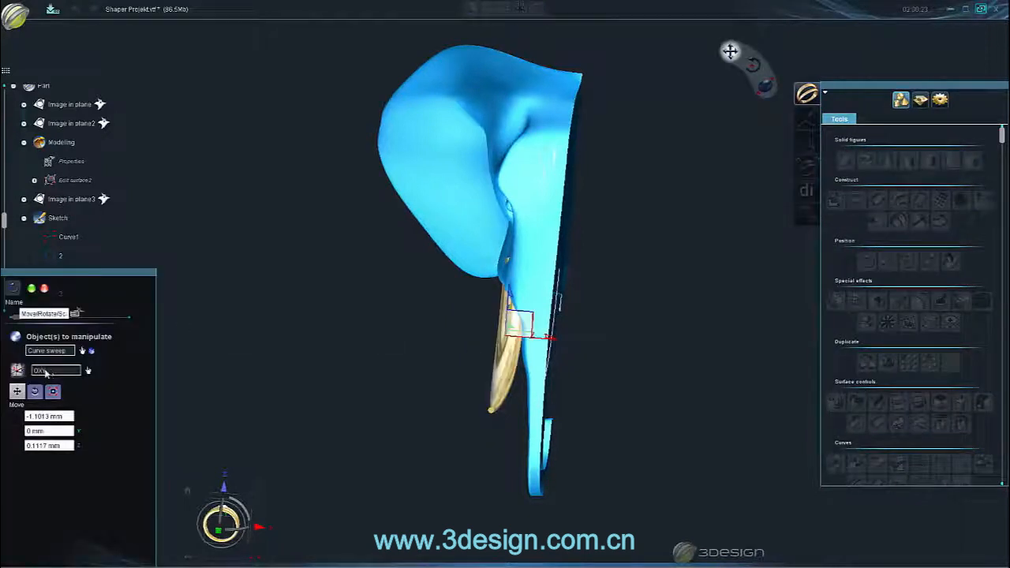
pyautogui.click(35, 391)
pyautogui.moveTo(570, 287); pyautogui.dragTo(576, 296)
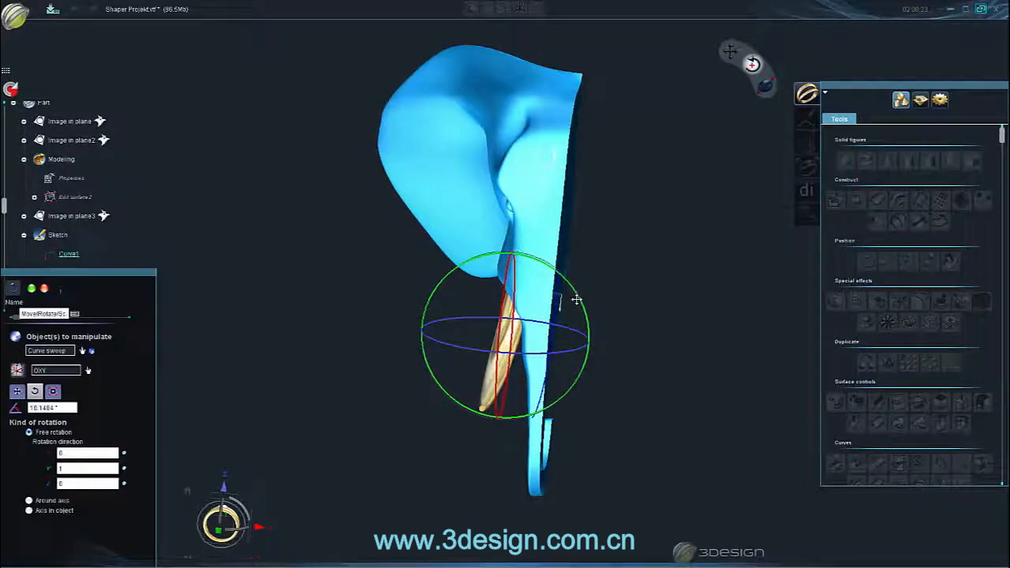
pyautogui.click(18, 392)
pyautogui.moveTo(524, 326); pyautogui.dragTo(517, 326)
pyautogui.moveTo(603, 304); pyautogui.dragTo(548, 296, button='middle')
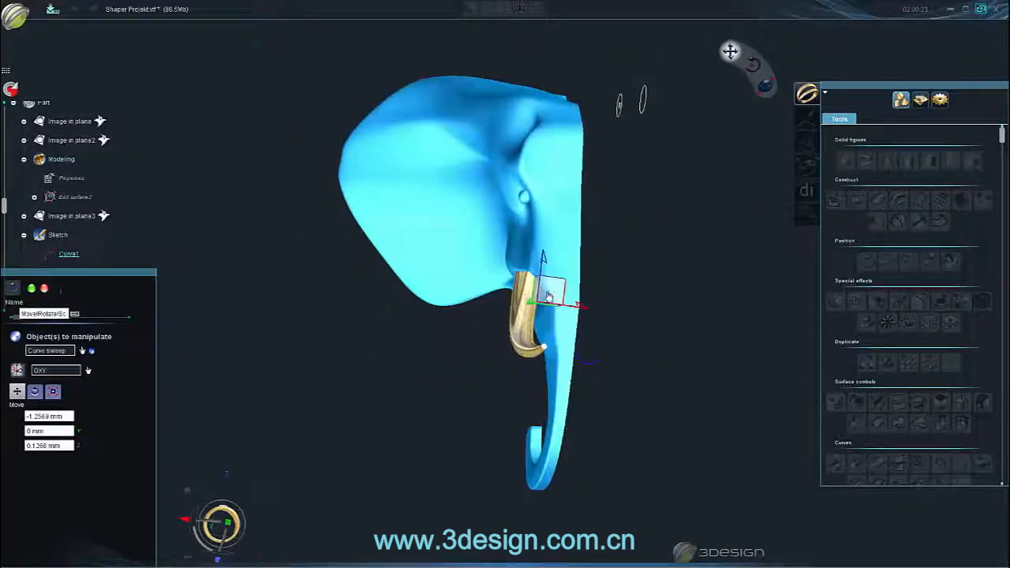
pyautogui.click(32, 289)
# Reopen the head's Modeling feature and import the tusk's curve sweep into it as a shape.
pyautogui.moveTo(197, 316); pyautogui.dragTo(312, 328, button='middle')
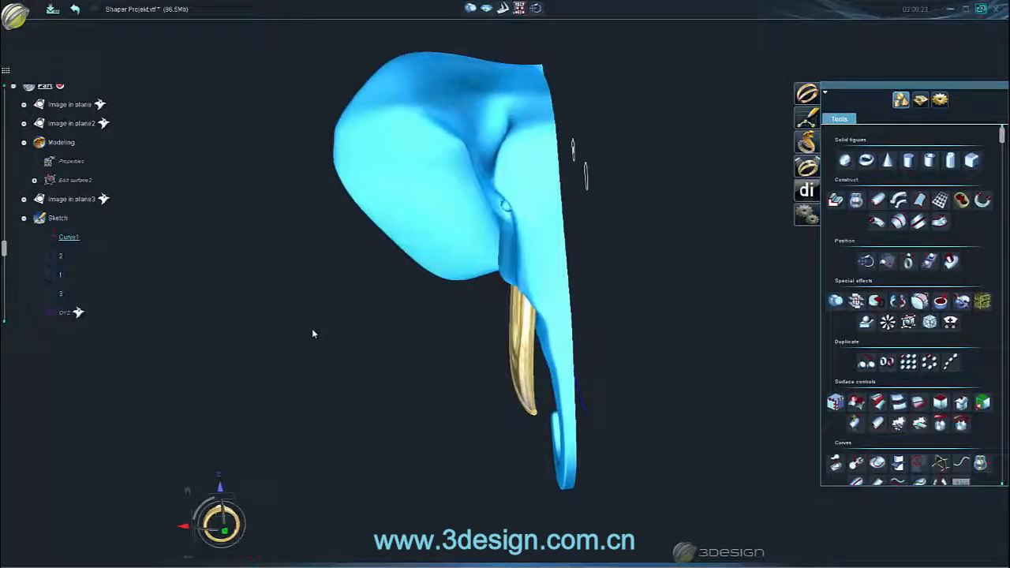
pyautogui.moveTo(660, 220); pyautogui.dragTo(228, 350, button='middle')
pyautogui.doubleClick(70, 180)
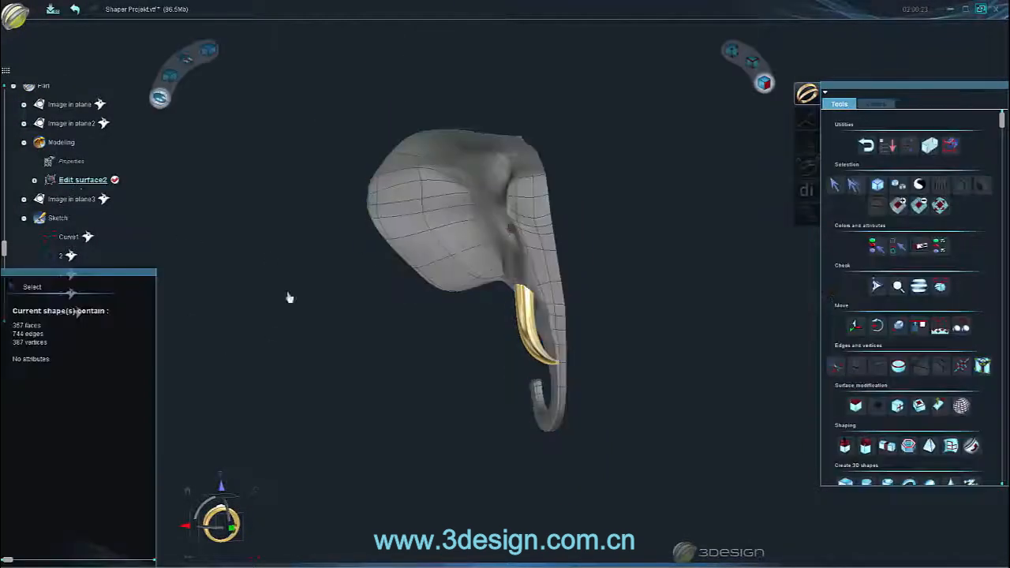
pyautogui.click(629, 353)
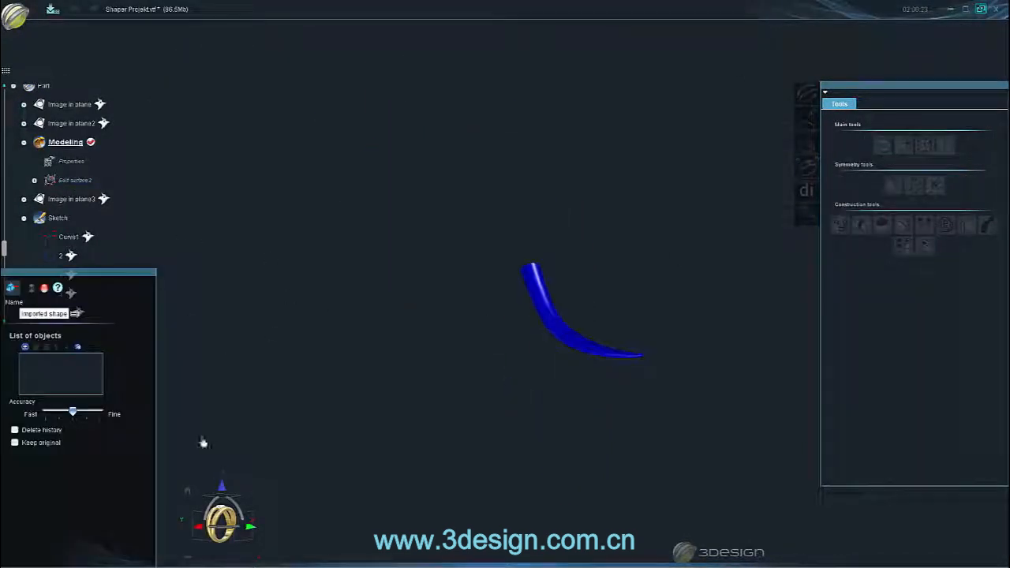
pyautogui.click(540, 318)
pyautogui.click(33, 289)
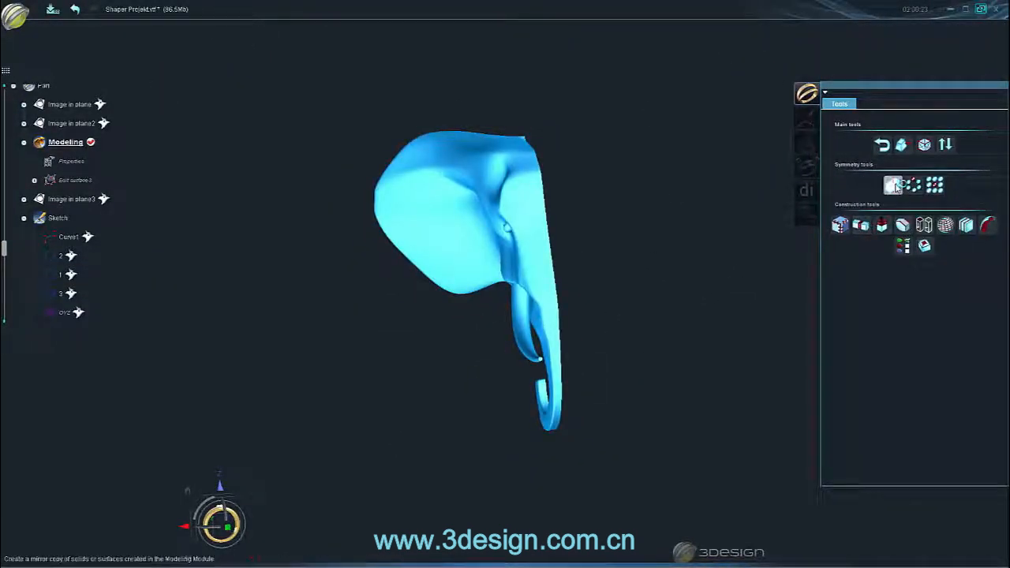
# Mirror the half head and tusk across the OYZ plane, keeping the source shapes and welding the result.
pyautogui.click(893, 184)
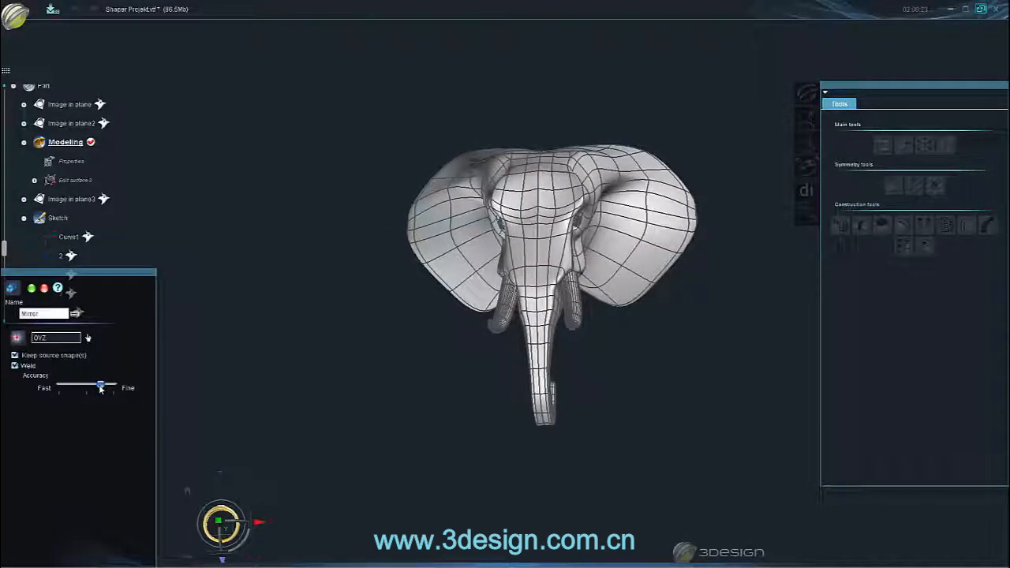
pyautogui.click(33, 289)
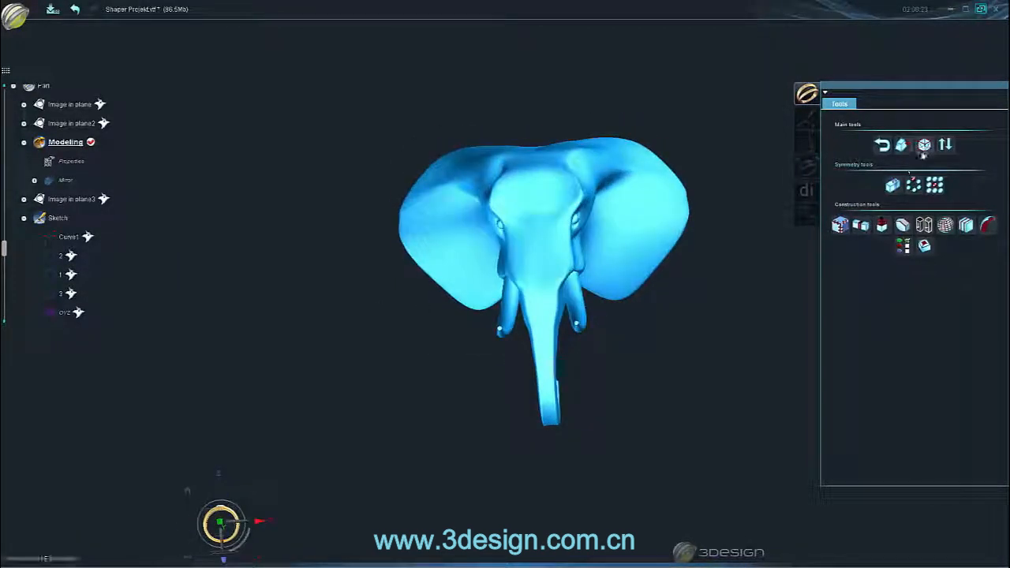
pyautogui.moveTo(472, 343); pyautogui.dragTo(613, 374, button='middle')
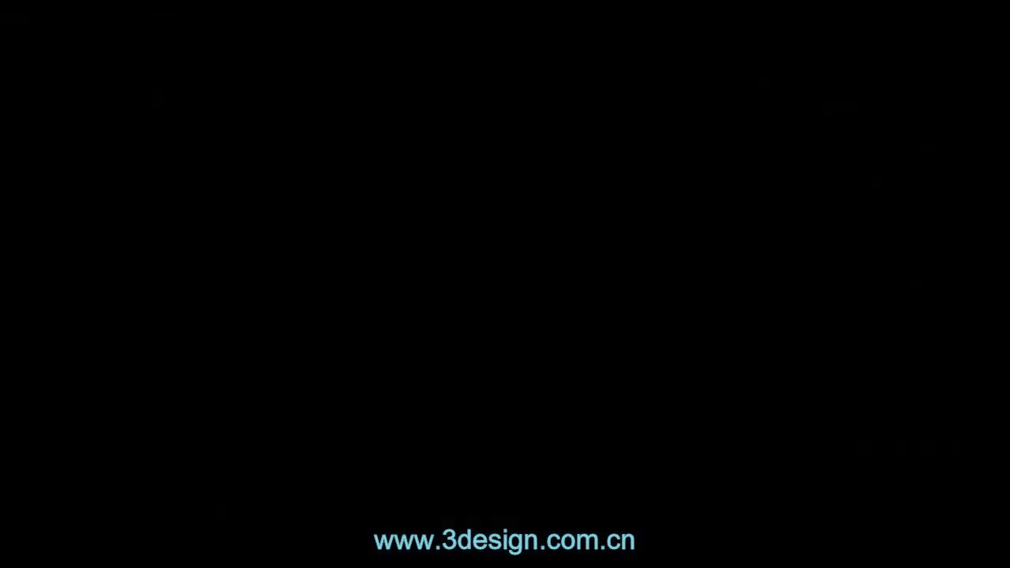